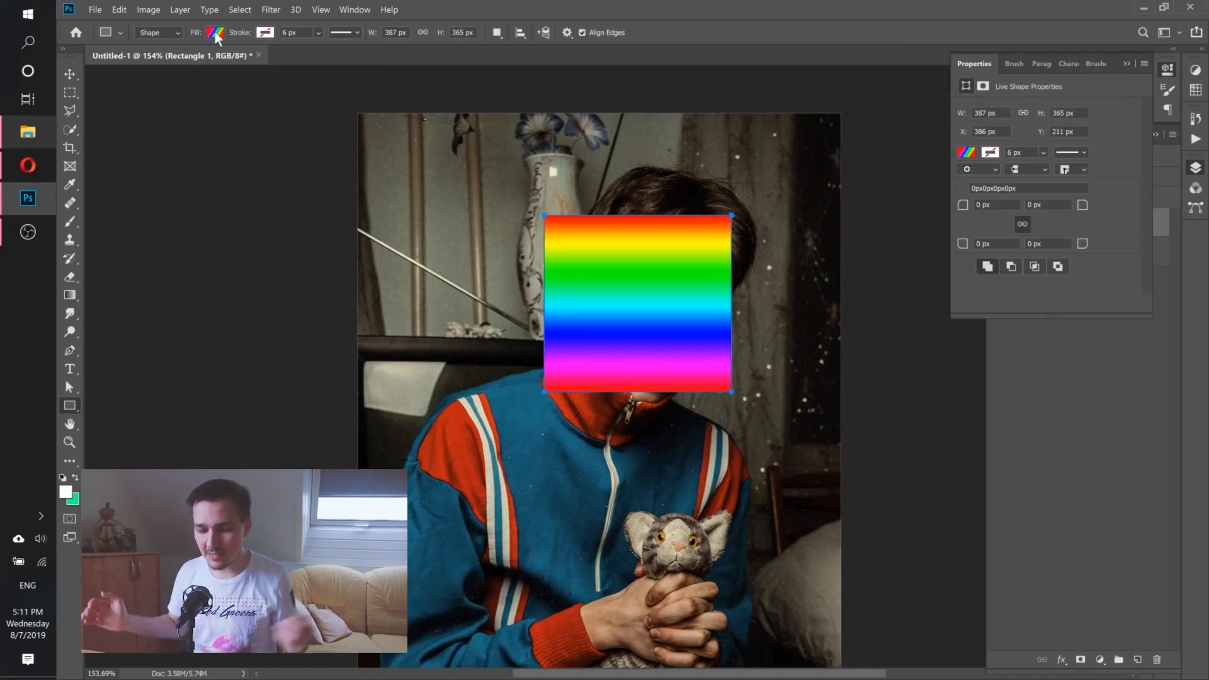
- Remove the rectangle's gradient fill and give it a white stroke 12 px wide
{"action": "left_click", "coordinate": [214, 33]}
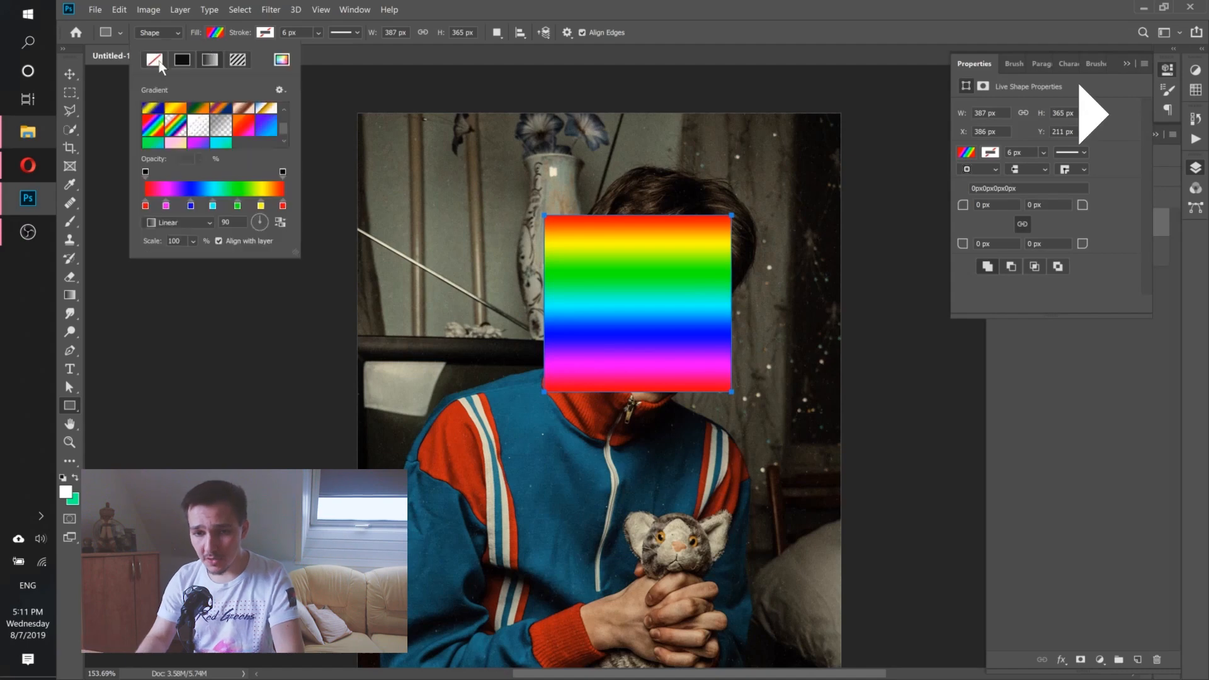
{"action": "left_click", "coordinate": [264, 35]}
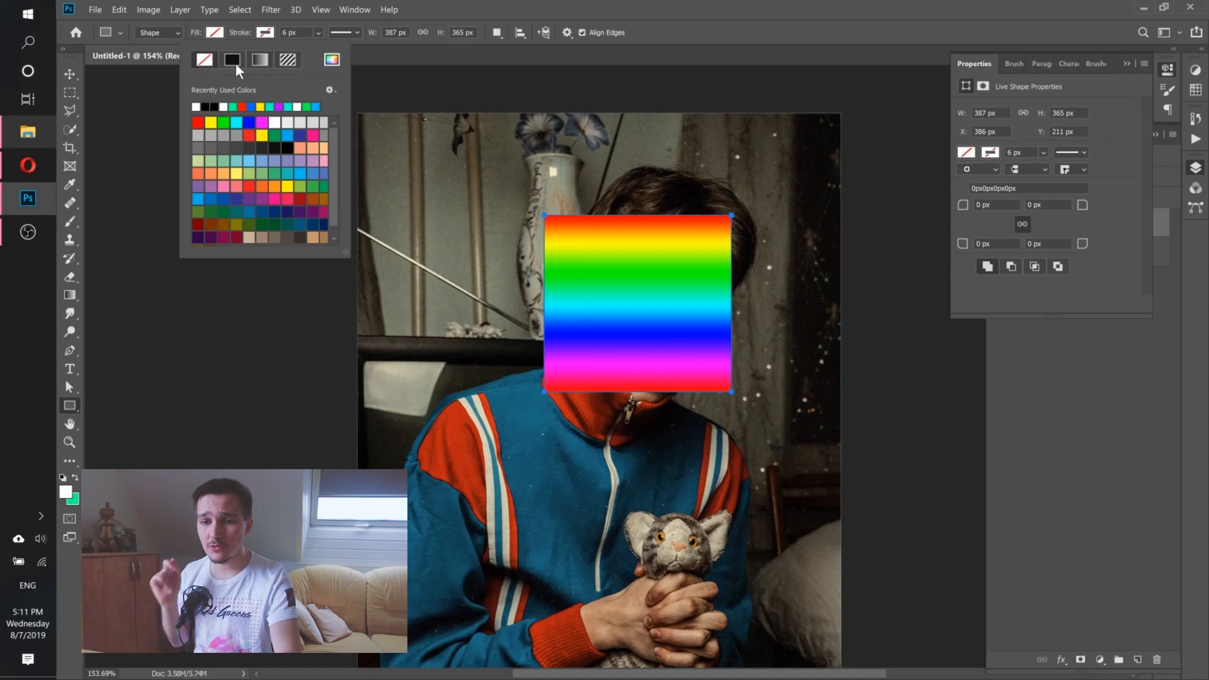
{"action": "left_click", "coordinate": [199, 105]}
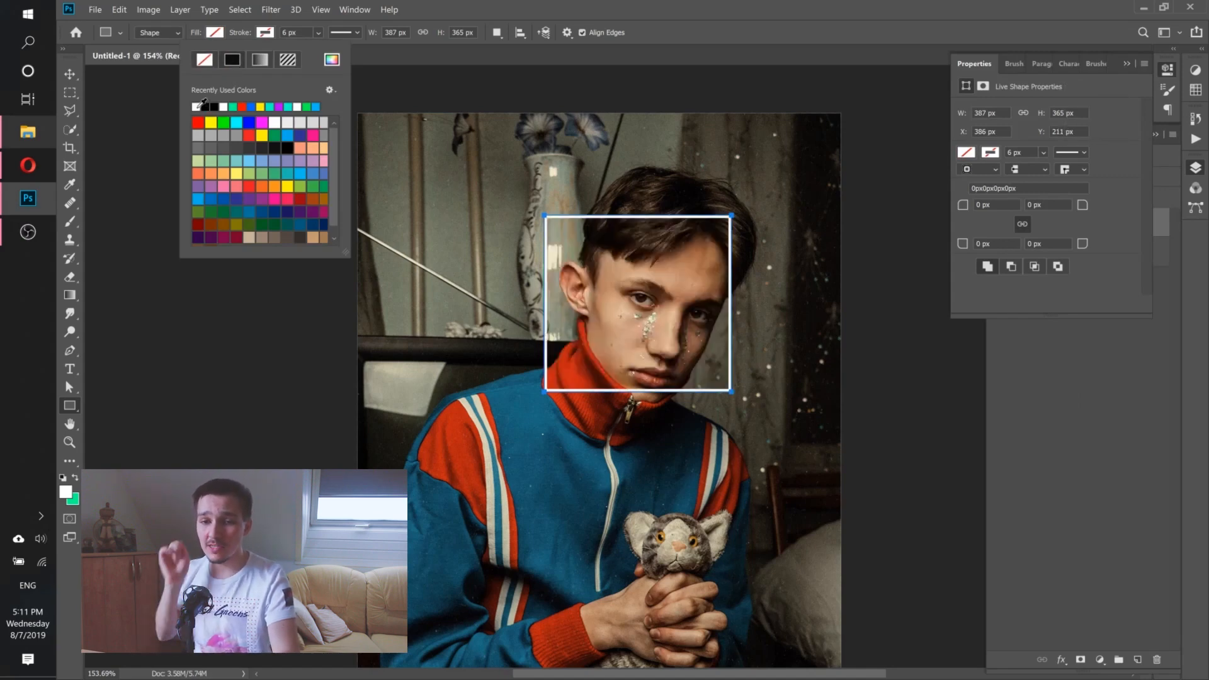
{"action": "left_click", "coordinate": [138, 87]}
{"action": "left_click_drag", "start_coordinate": [306, 34], "coordinate": [265, 35]}
{"action": "type", "text": "12"}
{"action": "key", "text": "Return"}
- Move the rectangular frame over the face and try a stroke width of 14 px
{"action": "left_click", "coordinate": [71, 74]}
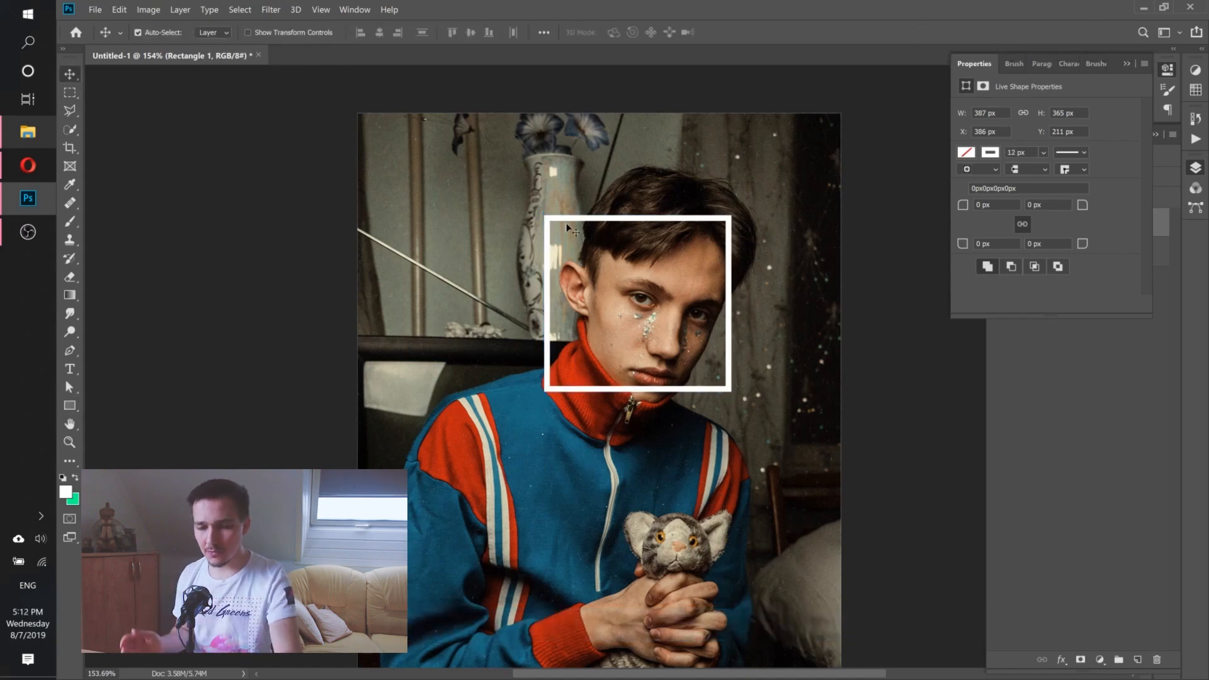
{"action": "left_click_drag", "start_coordinate": [564, 228], "coordinate": [602, 245]}
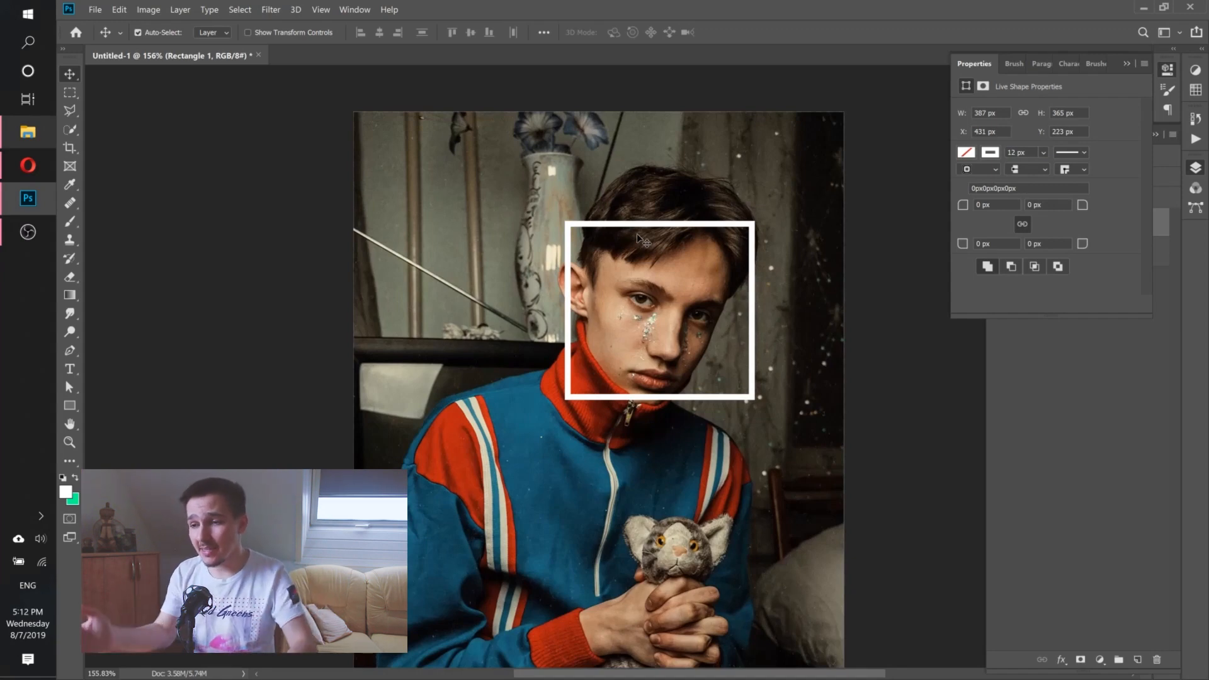
{"action": "left_click", "coordinate": [1015, 152]}
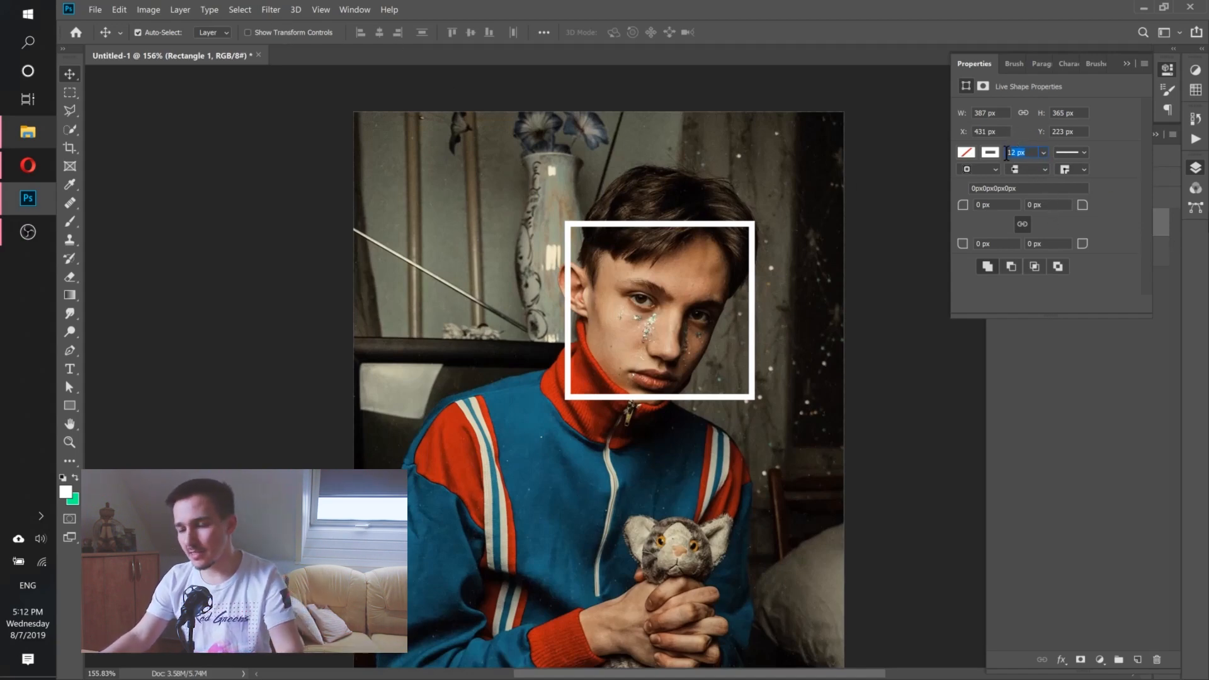
{"action": "type", "text": "14"}
{"action": "key", "text": "Return"}
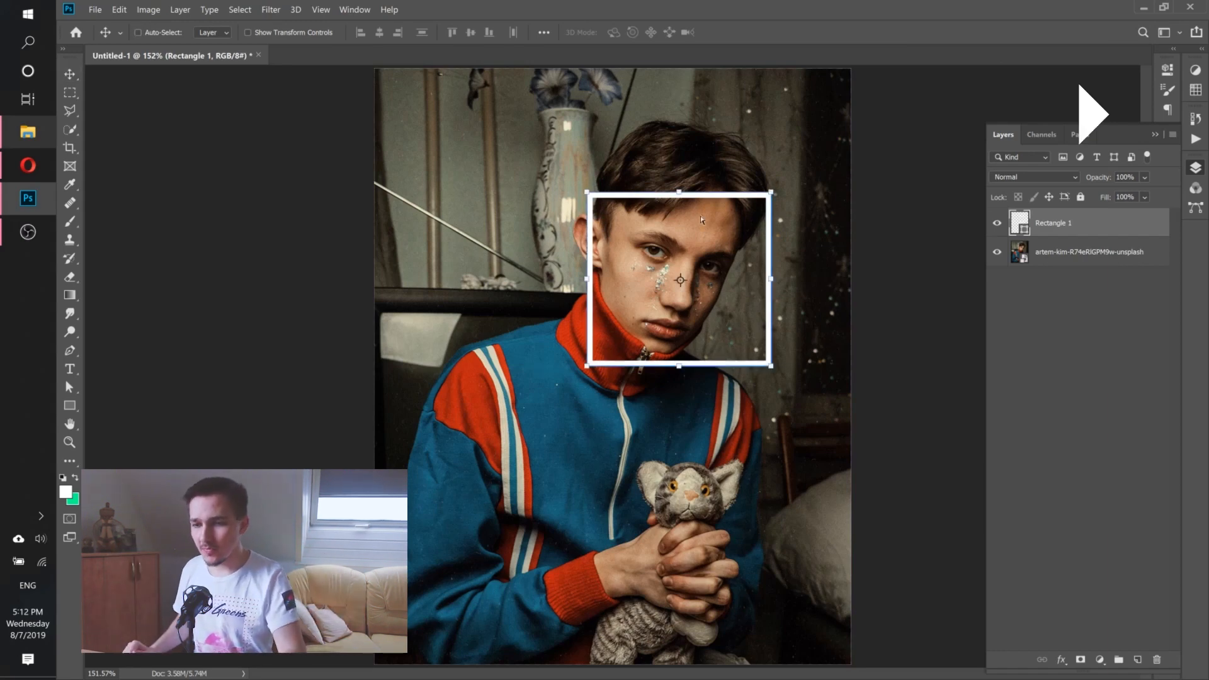
- Transform the frame to fit the tilted head, rotating it about 21 degrees clockwise and narrowing it to about 91% width
{"action": "key", "text": "ctrl+t"}
{"action": "mouse_move", "coordinate": [802, 255]}
{"action": "left_mouse_down"}
{"action": "mouse_move", "coordinate": [804, 281]}
{"action": "mouse_move", "coordinate": [781, 264]}
{"action": "left_mouse_up"}
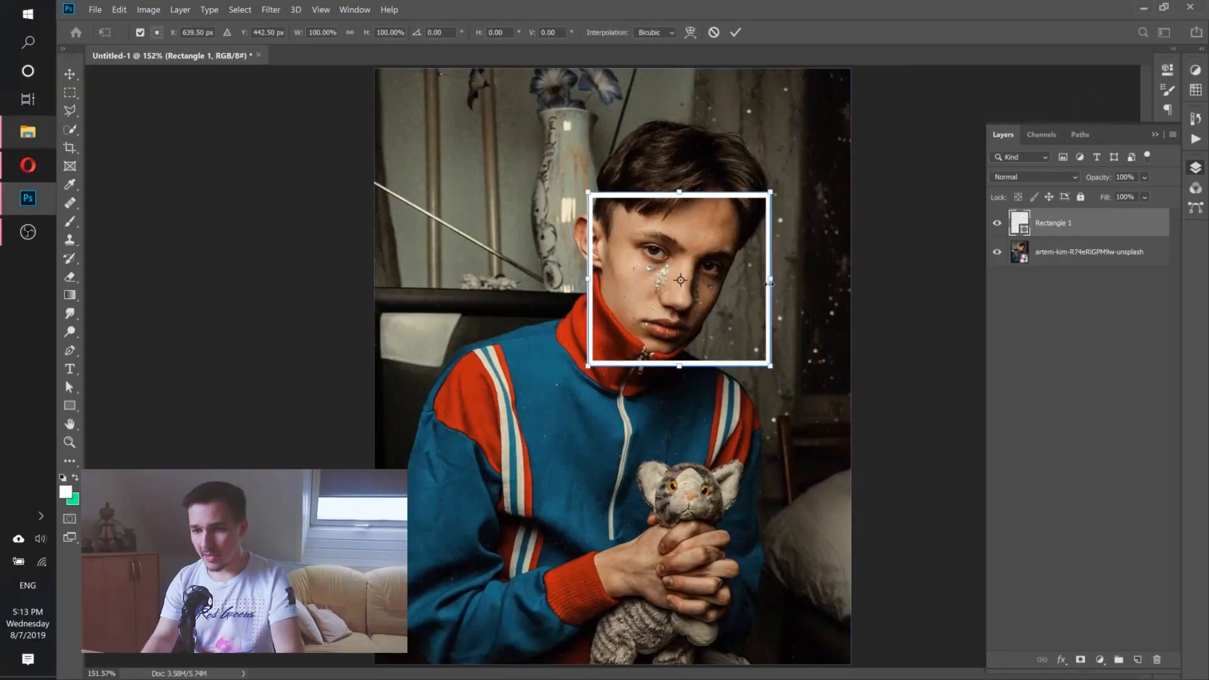
{"action": "left_click_drag", "start_coordinate": [773, 280], "coordinate": [782, 314]}
{"action": "left_click_drag", "start_coordinate": [765, 265], "coordinate": [766, 259]}
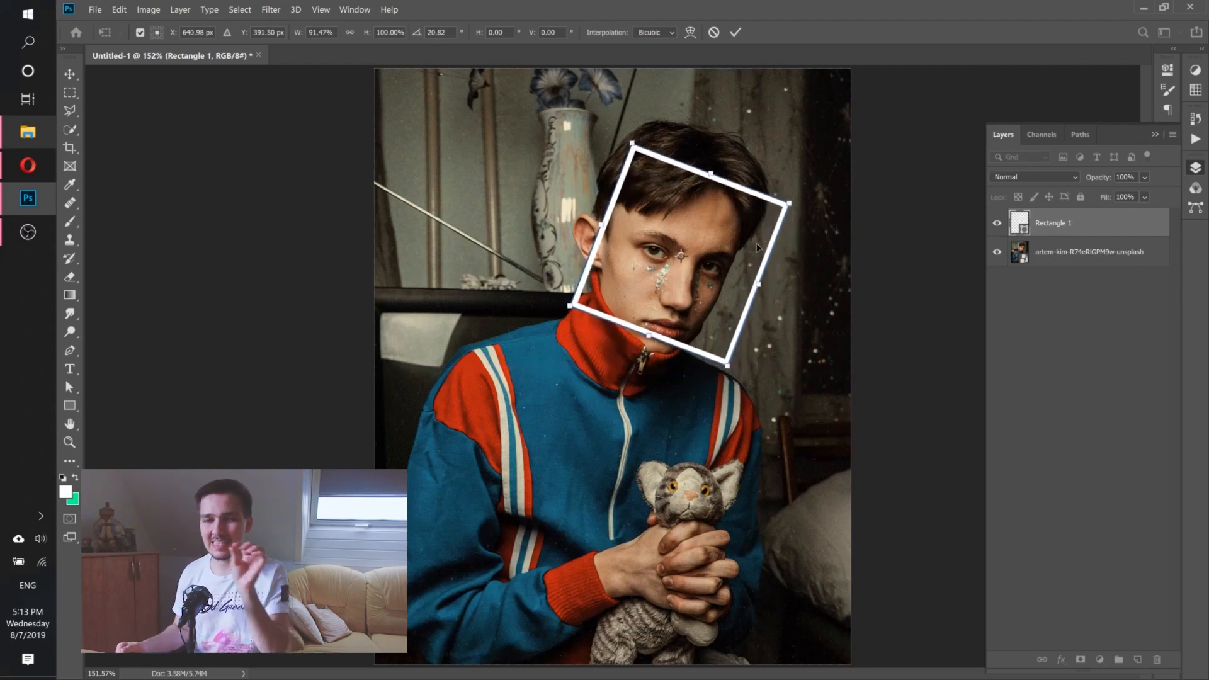
{"action": "left_click", "coordinate": [735, 32]}
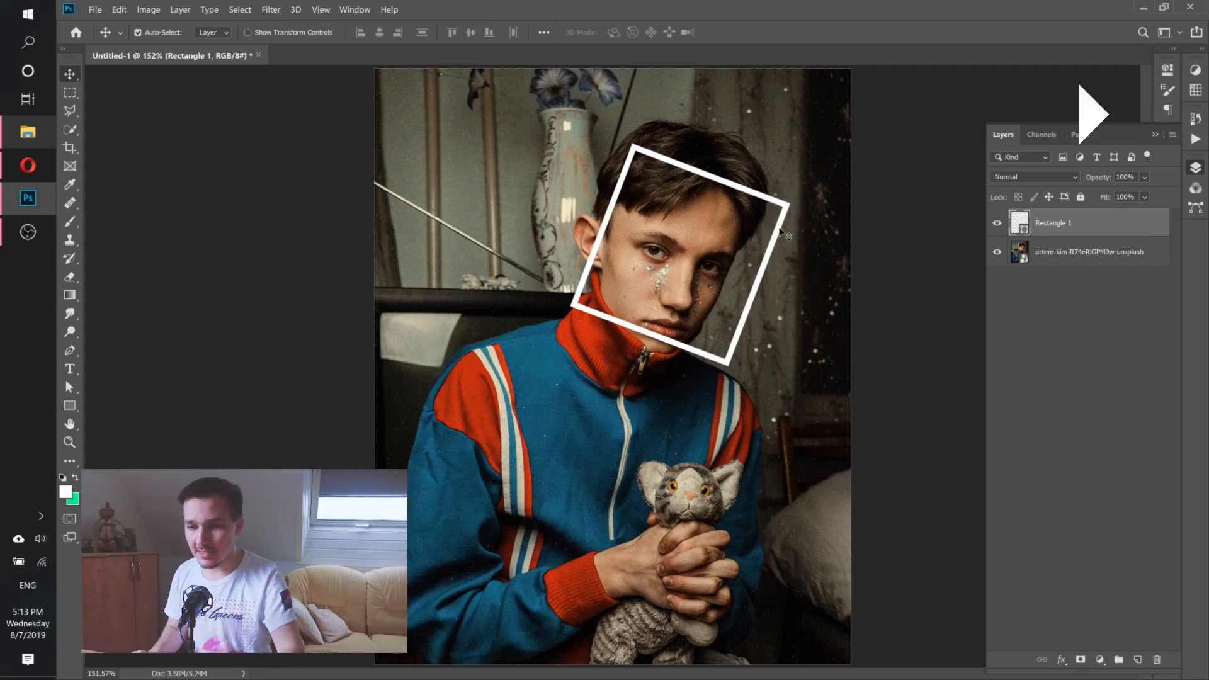
- Duplicate the tilted frame and place the copy edge to edge with it, on the ear side of the head
{"action": "left_click_drag", "start_coordinate": [760, 224], "coordinate": [625, 172]}
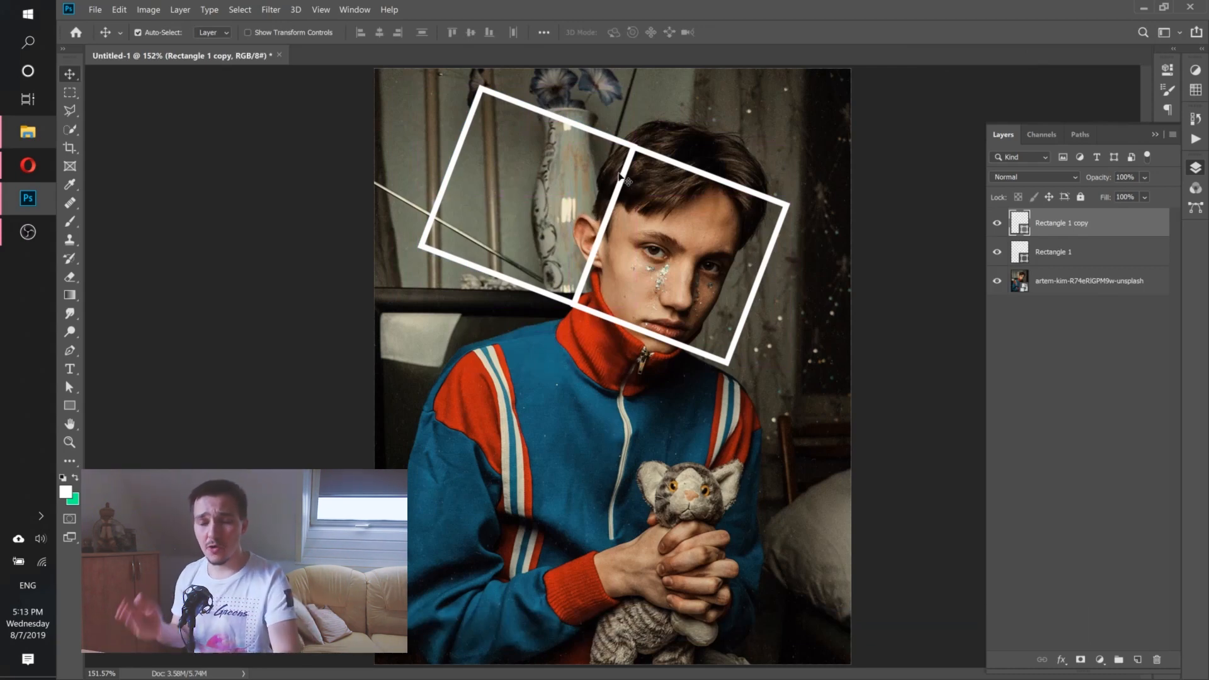
{"action": "key", "text": "ctrl+t"}
{"action": "right_click", "coordinate": [471, 180]}
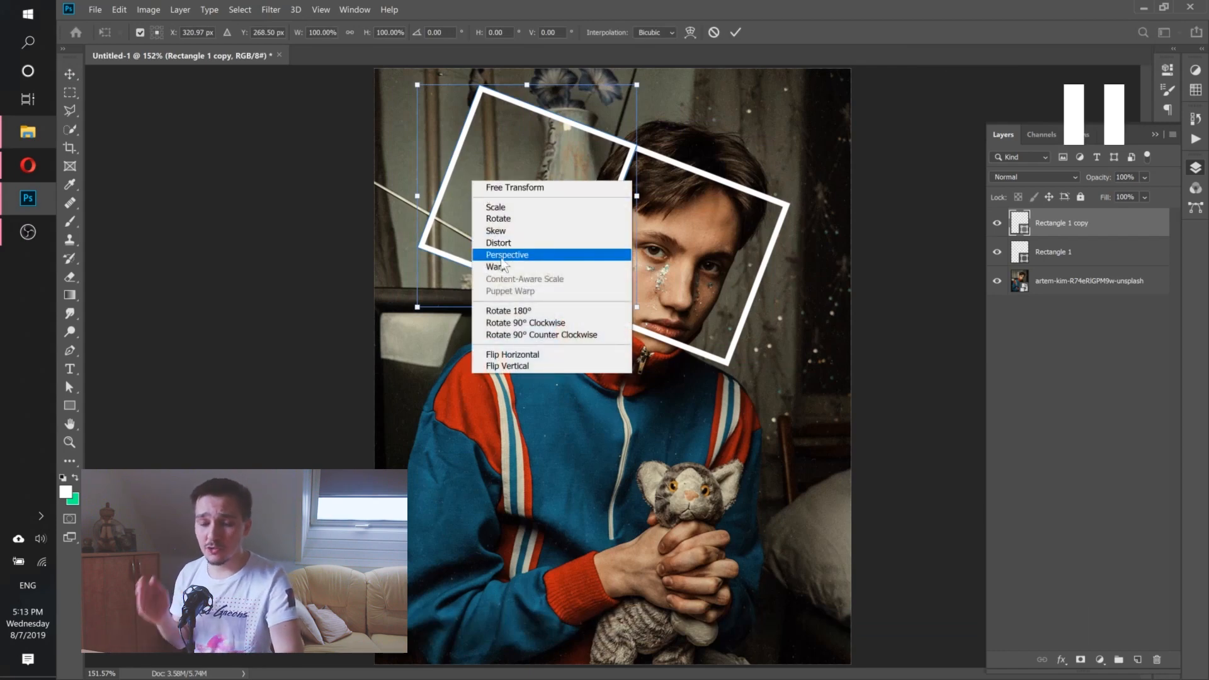
{"action": "left_click", "coordinate": [501, 259]}
{"action": "key", "text": "Return"}
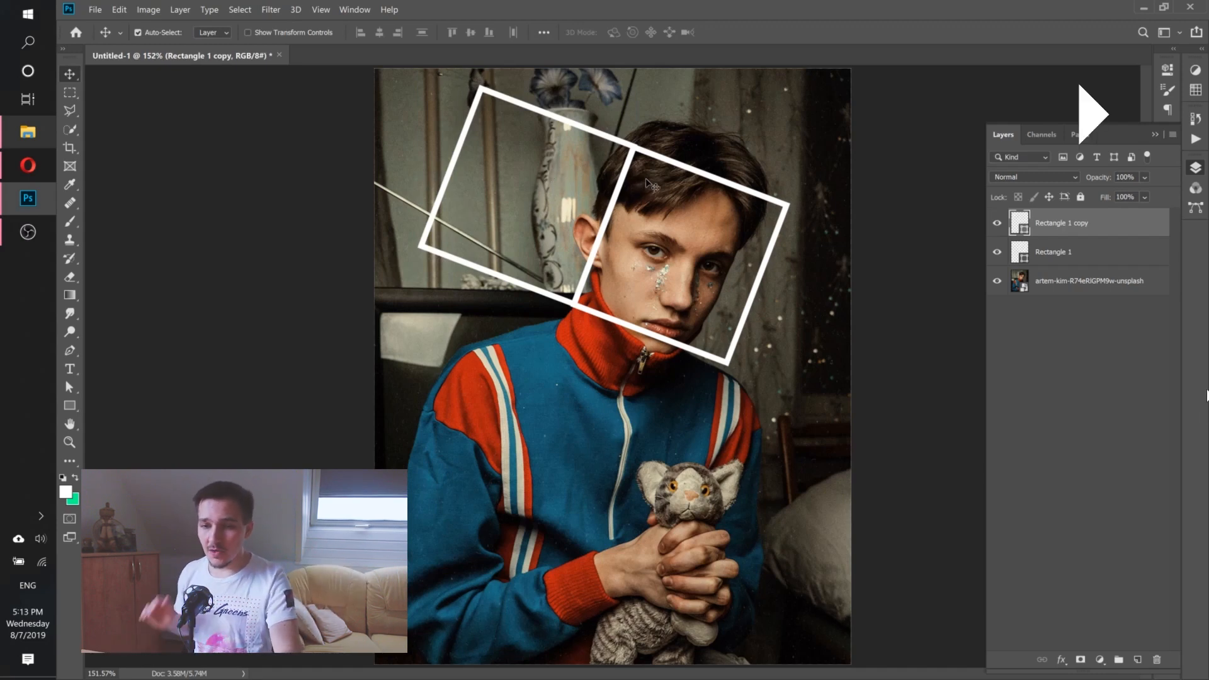
- Reshape the copied frame into the cube's slanted side face by moving its outer edge in toward the head
{"action": "key", "text": "a"}
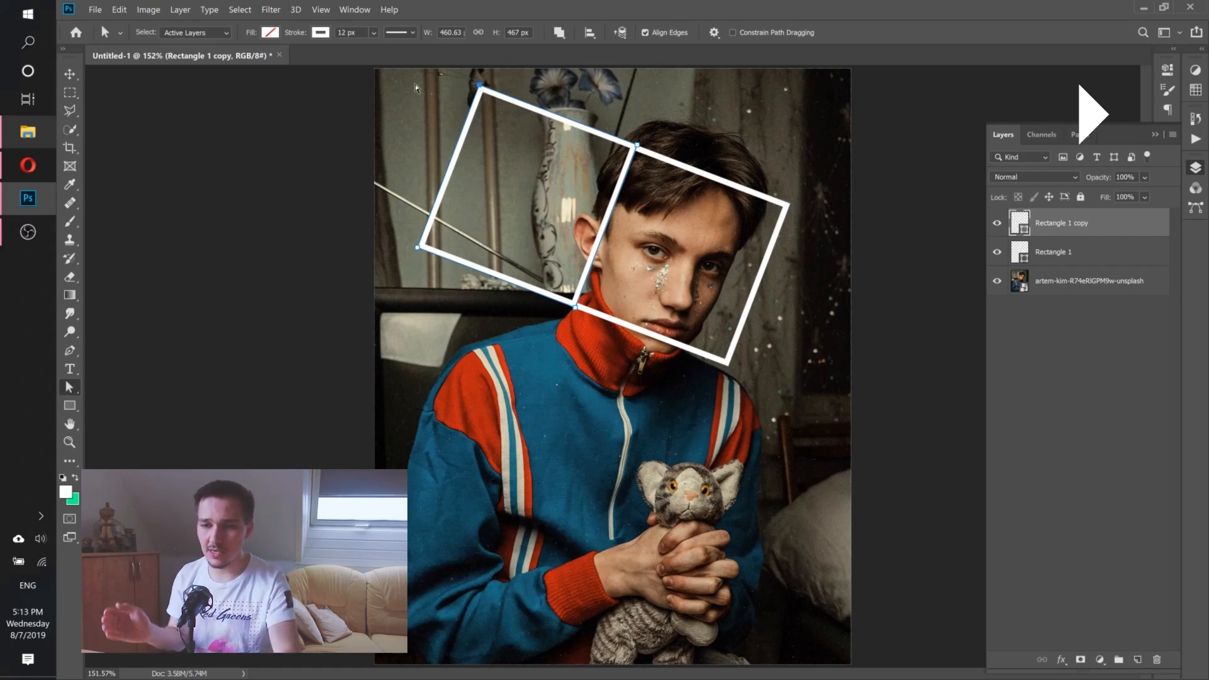
{"action": "left_click_drag", "start_coordinate": [420, 248], "coordinate": [519, 262]}
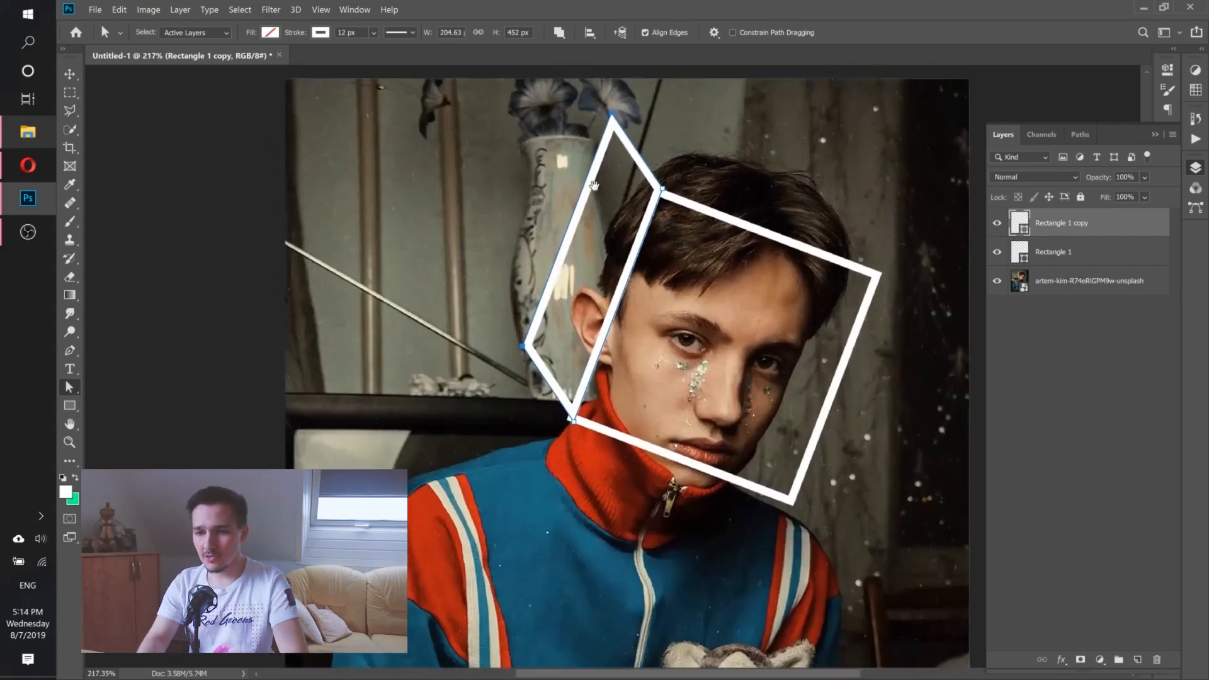
{"action": "left_click_drag", "start_coordinate": [594, 185], "coordinate": [599, 198]}
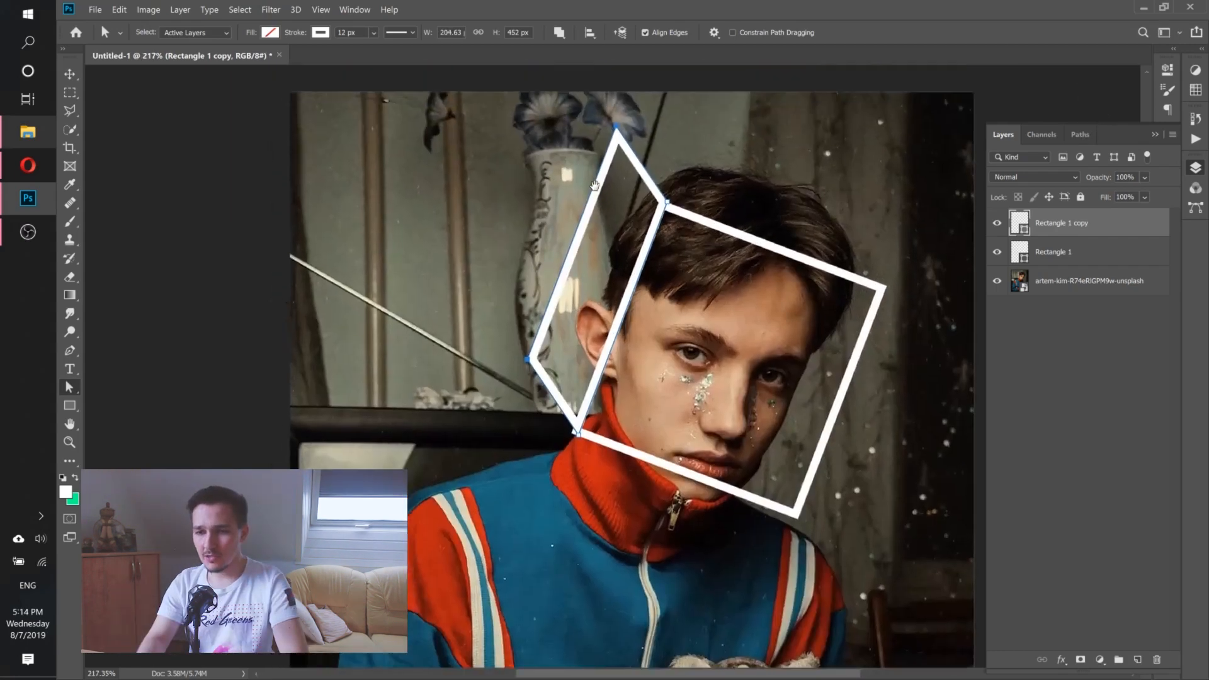
{"action": "left_click_drag", "start_coordinate": [616, 126], "coordinate": [603, 119]}
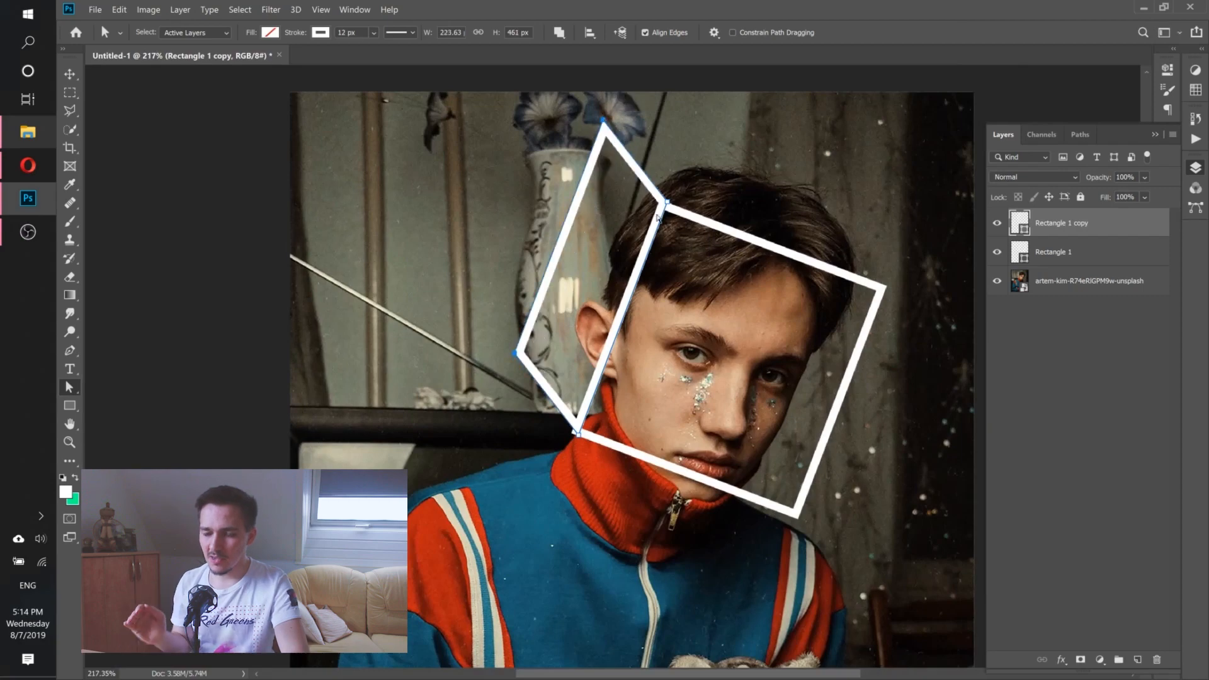
- Align the side face's lower and upper inner corner points with the matching corners of the front frame
{"action": "scroll", "coordinate": [574, 435], "scroll_direction": "up", "scroll_amount": 5}
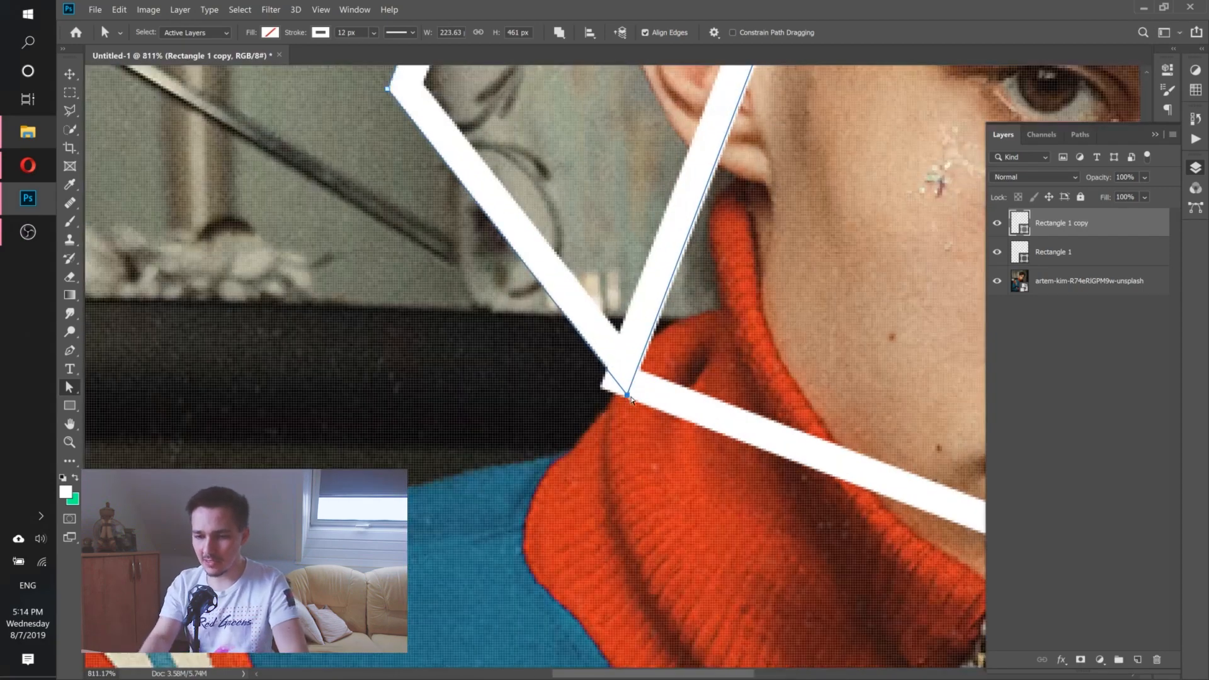
{"action": "left_click_drag", "start_coordinate": [627, 395], "coordinate": [601, 390]}
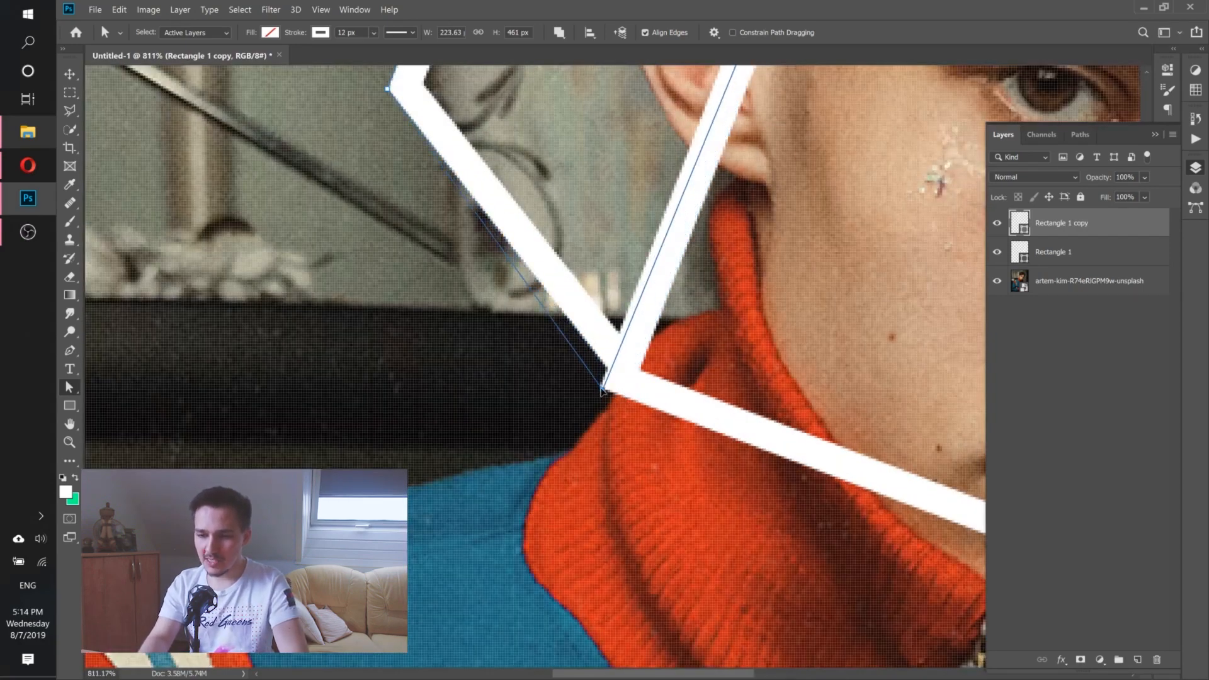
{"action": "scroll", "coordinate": [612, 382], "scroll_direction": "down", "scroll_amount": 8}
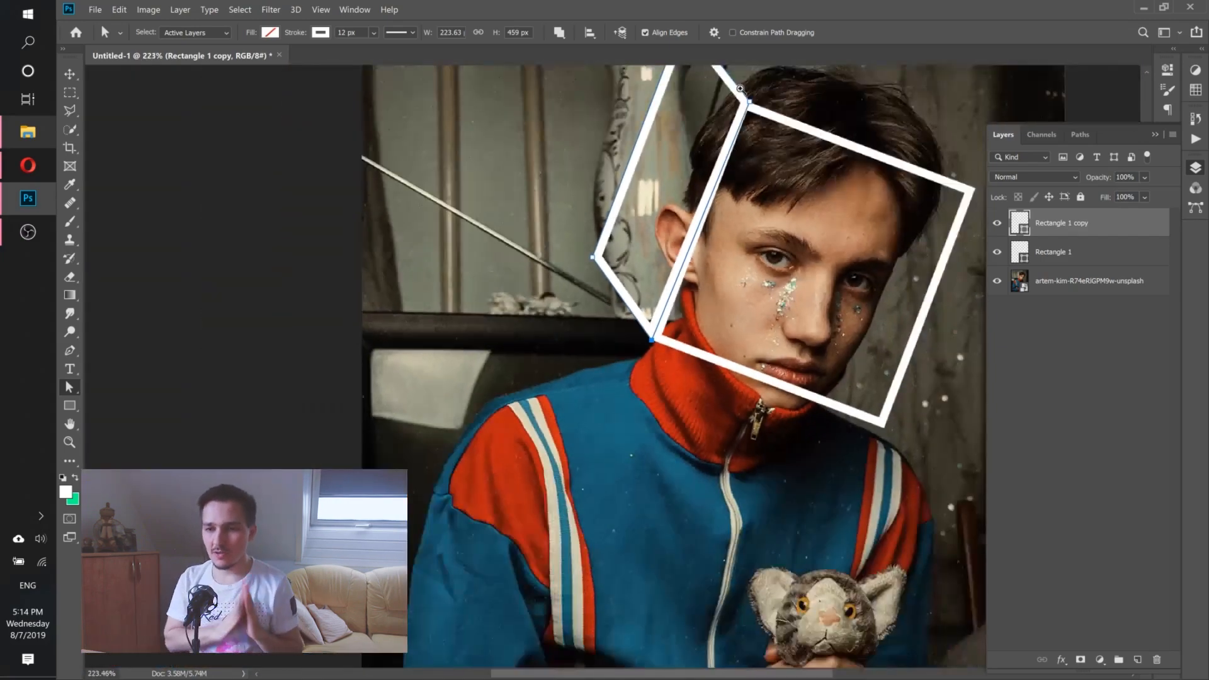
{"action": "scroll", "coordinate": [799, 121], "scroll_direction": "up", "scroll_amount": 4}
{"action": "left_click_drag", "start_coordinate": [799, 121], "coordinate": [780, 238]}
{"action": "left_click_drag", "start_coordinate": [751, 187], "coordinate": [712, 182]}
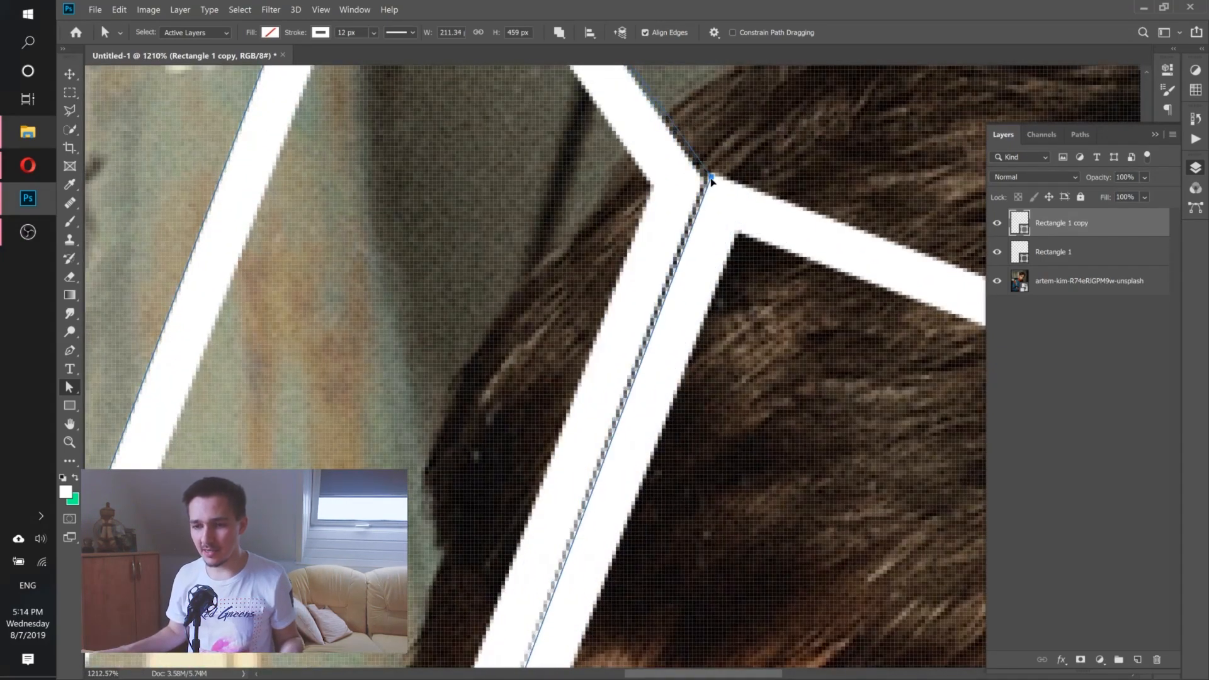
- Duplicate the slanted side face and attach the copy to the opposite edge of the front frame
{"action": "scroll", "coordinate": [750, 211], "scroll_direction": "down", "scroll_amount": 8}
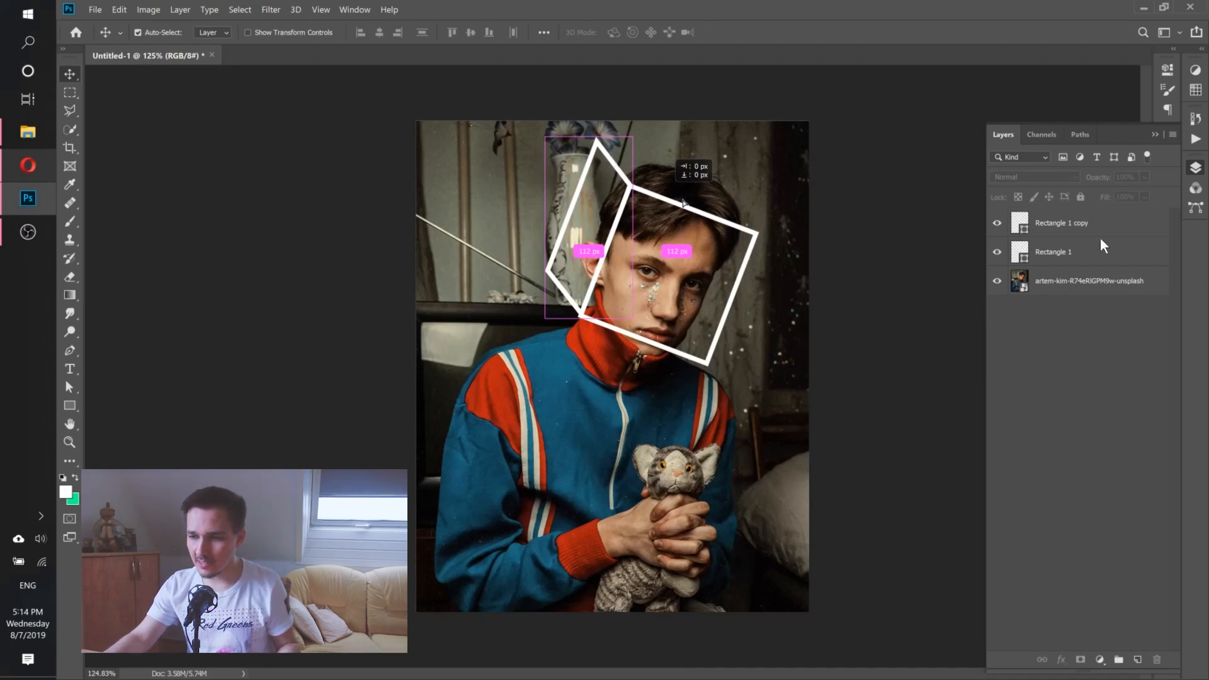
{"action": "left_click_drag", "start_coordinate": [683, 203], "coordinate": [746, 222]}
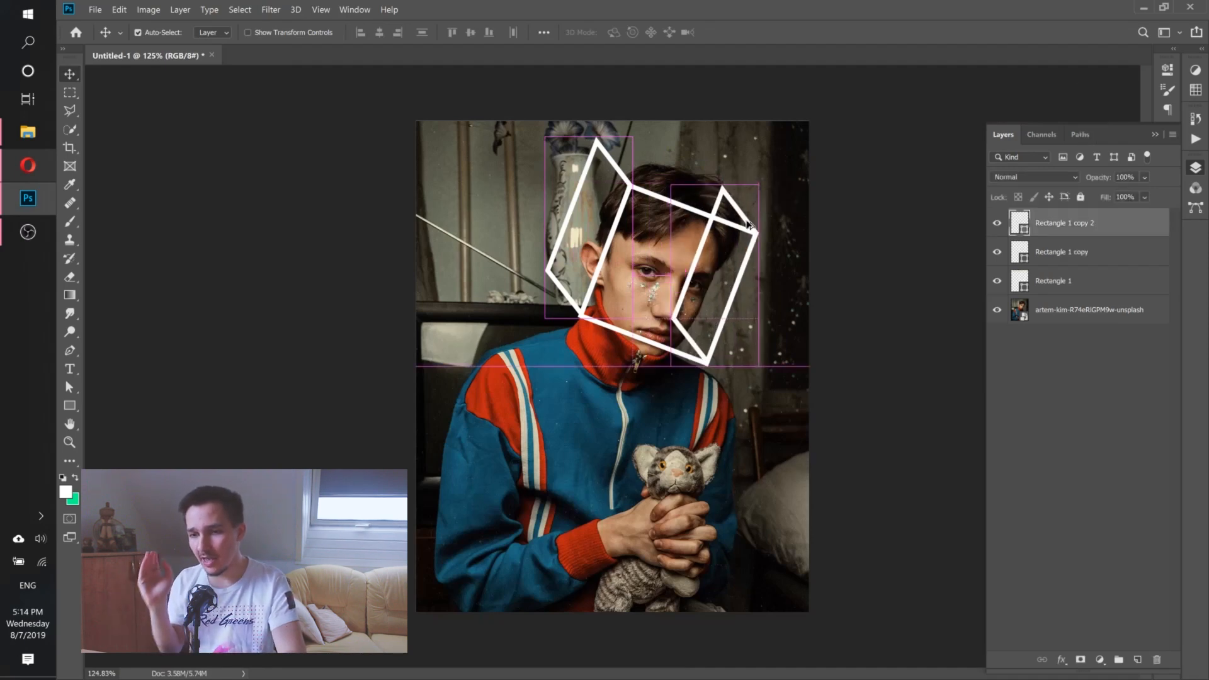
{"action": "left_click", "coordinate": [1055, 415]}
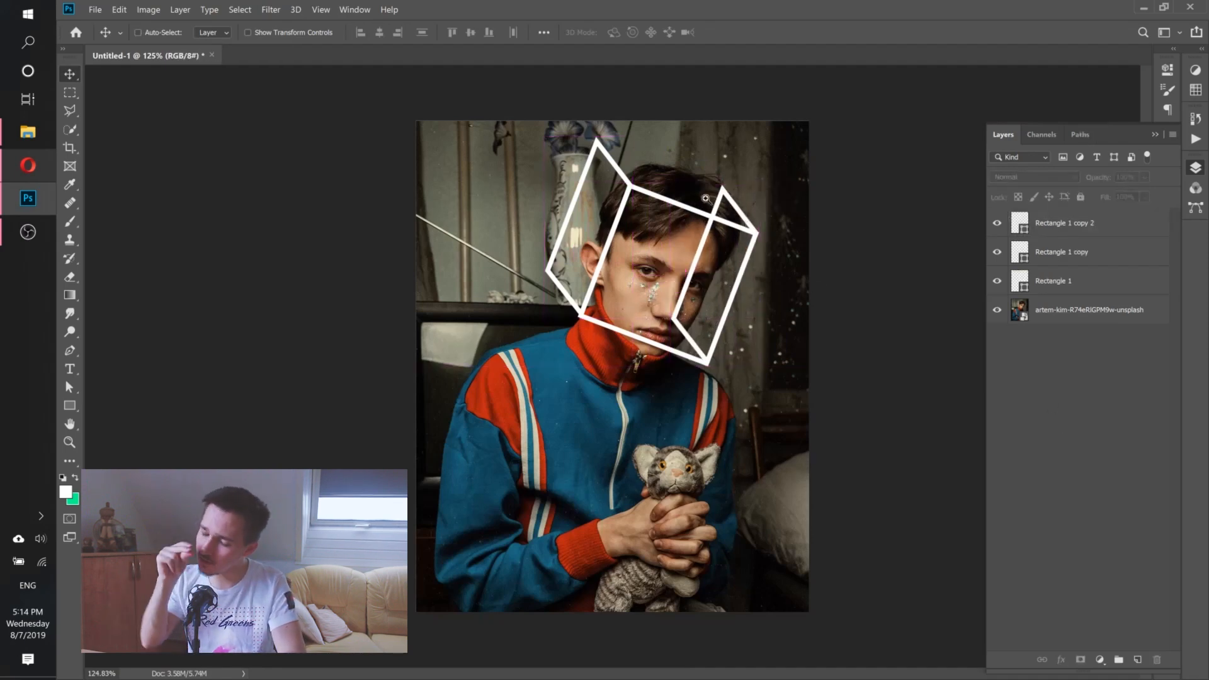
- Duplicate the front frame and offset the copy up to the side faces' outer corners as the cube's back face
{"action": "key", "text": "ctrl+plus"}
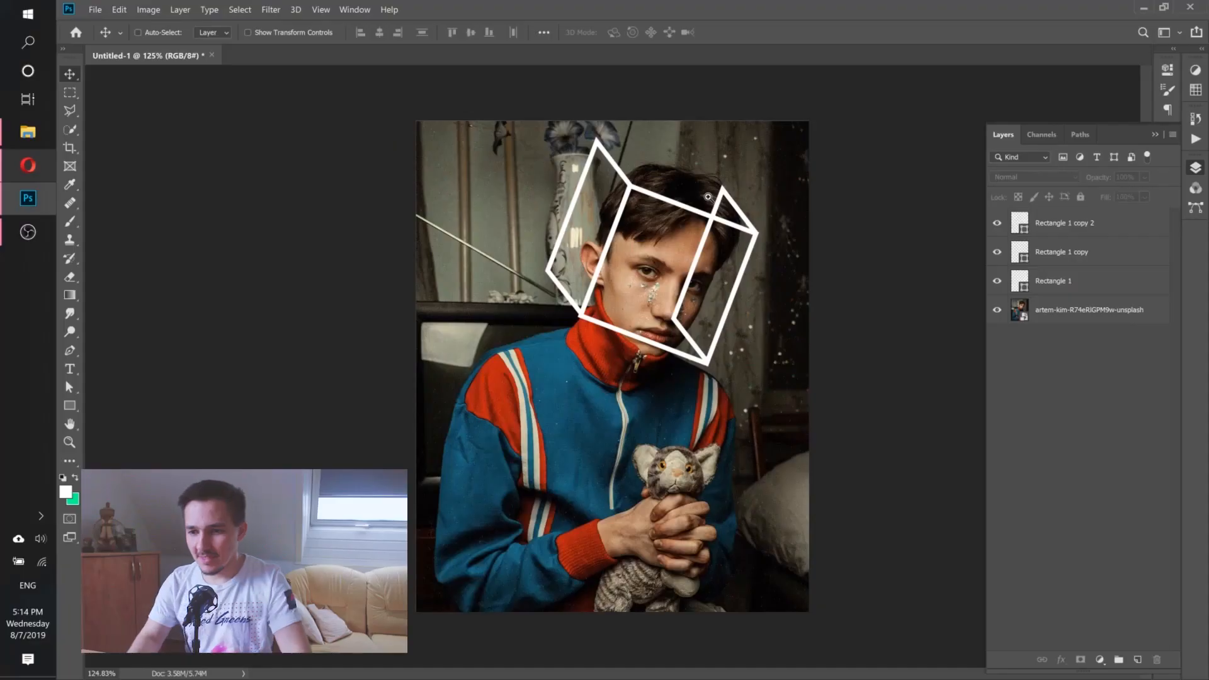
{"action": "scroll", "coordinate": [722, 208], "scroll_direction": "up", "scroll_amount": 3}
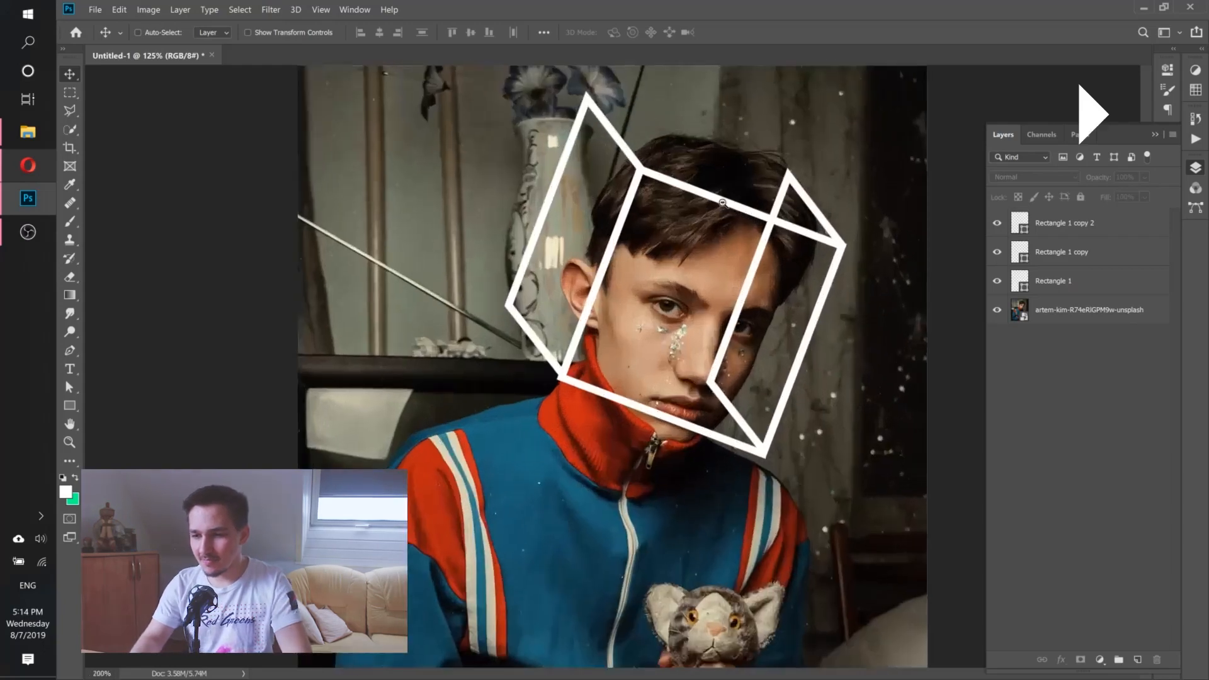
{"action": "left_click_drag", "start_coordinate": [722, 208], "coordinate": [671, 130]}
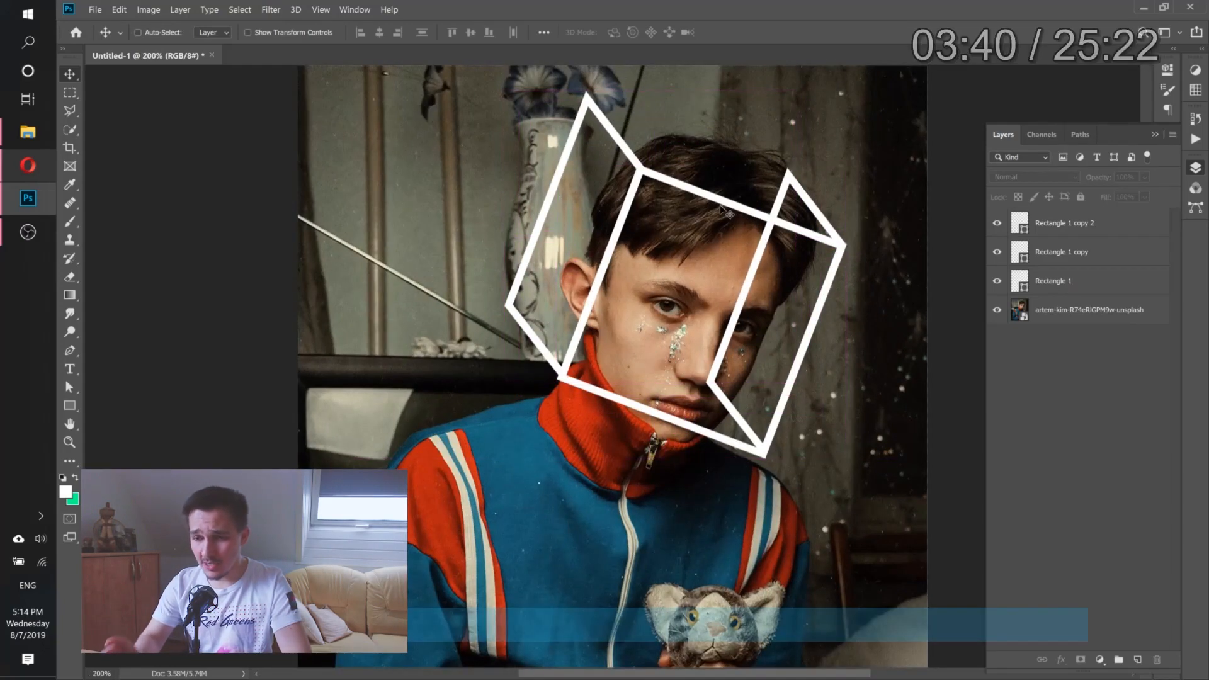
{"action": "left_click_drag", "start_coordinate": [718, 191], "coordinate": [671, 135]}
- Group the four rectangle layers that make up the cube
{"action": "left_click", "coordinate": [1100, 309]}
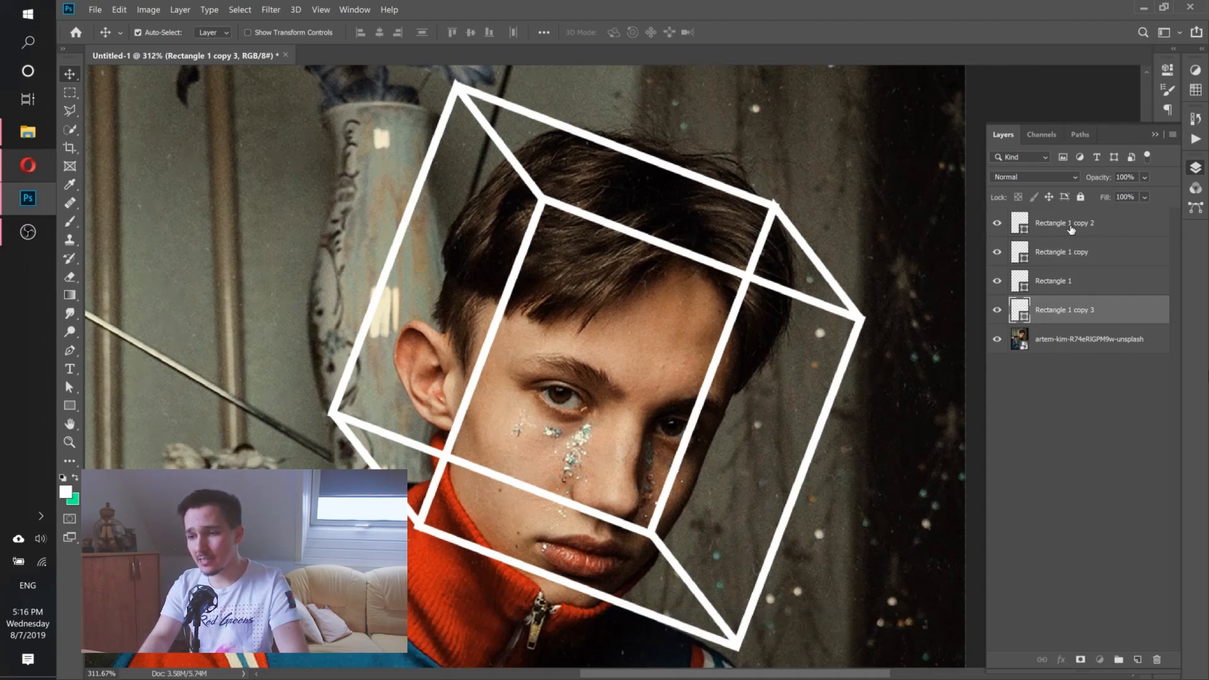
{"action": "left_click", "coordinate": [1095, 221], "text": "shift"}
{"action": "key", "text": "ctrl+g"}
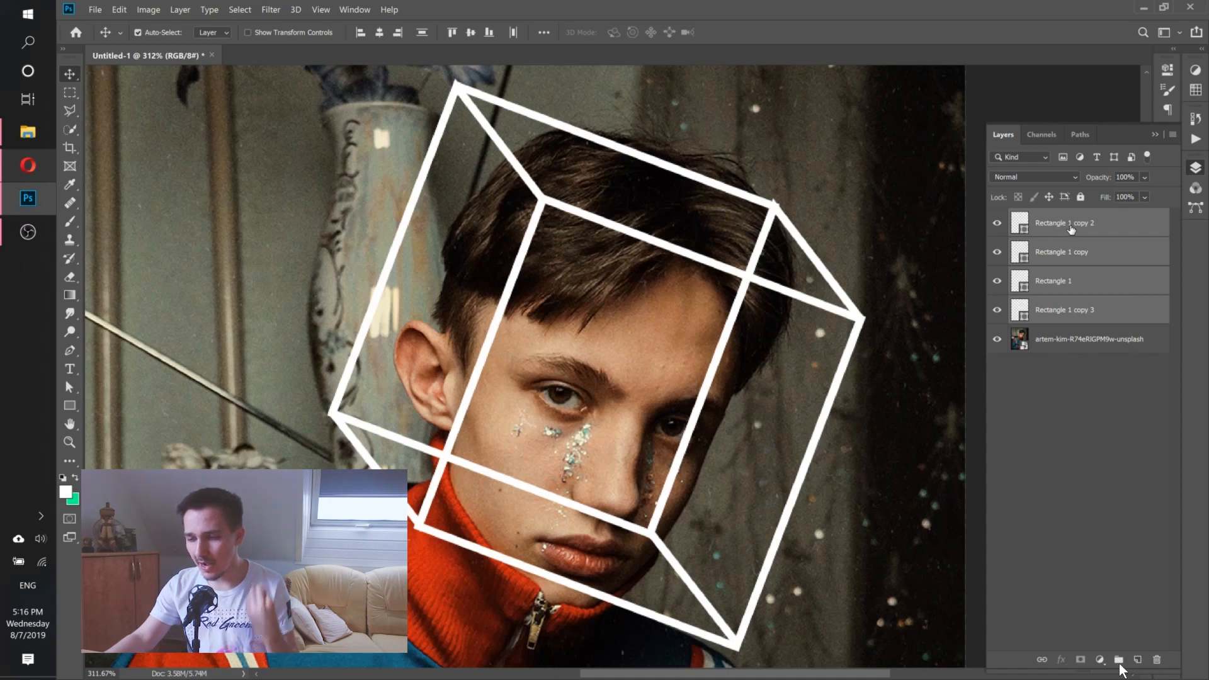
{"action": "key", "text": "ctrl+g"}
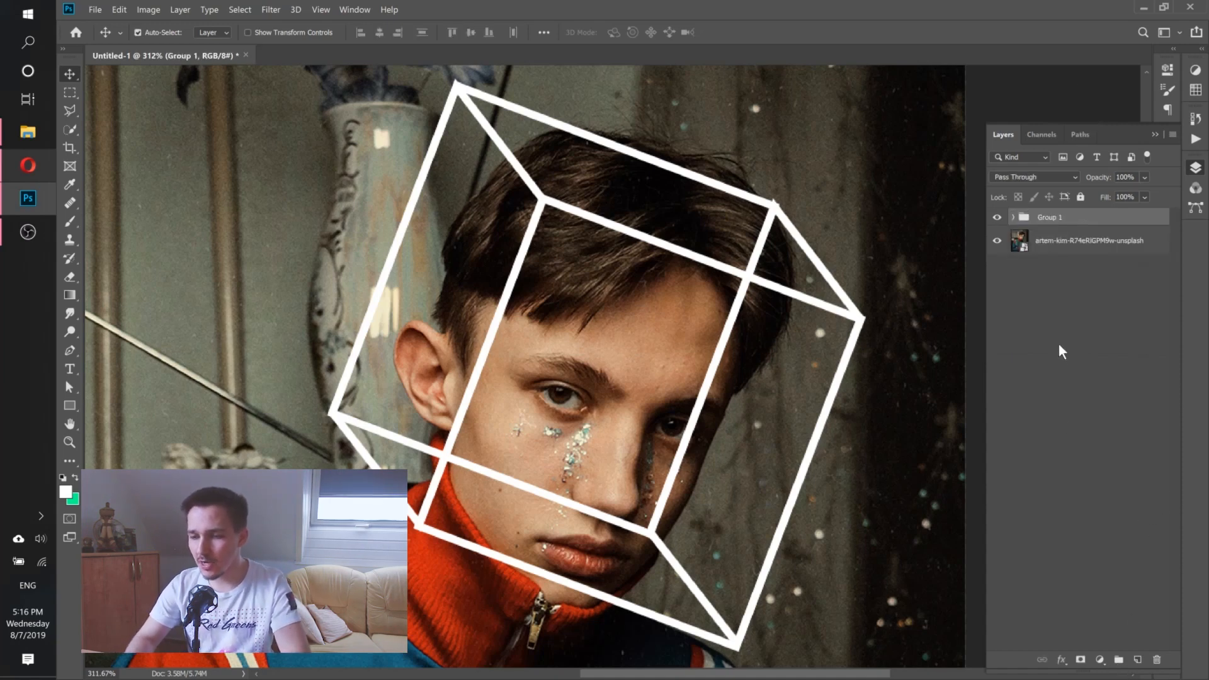
- Add a layer mask to the cube group and hide the spike at the back face's upper right corner with a 10 px black brush
{"action": "left_click", "coordinate": [1078, 660]}
{"action": "scroll", "coordinate": [793, 159], "scroll_direction": "up", "scroll_amount": 3}
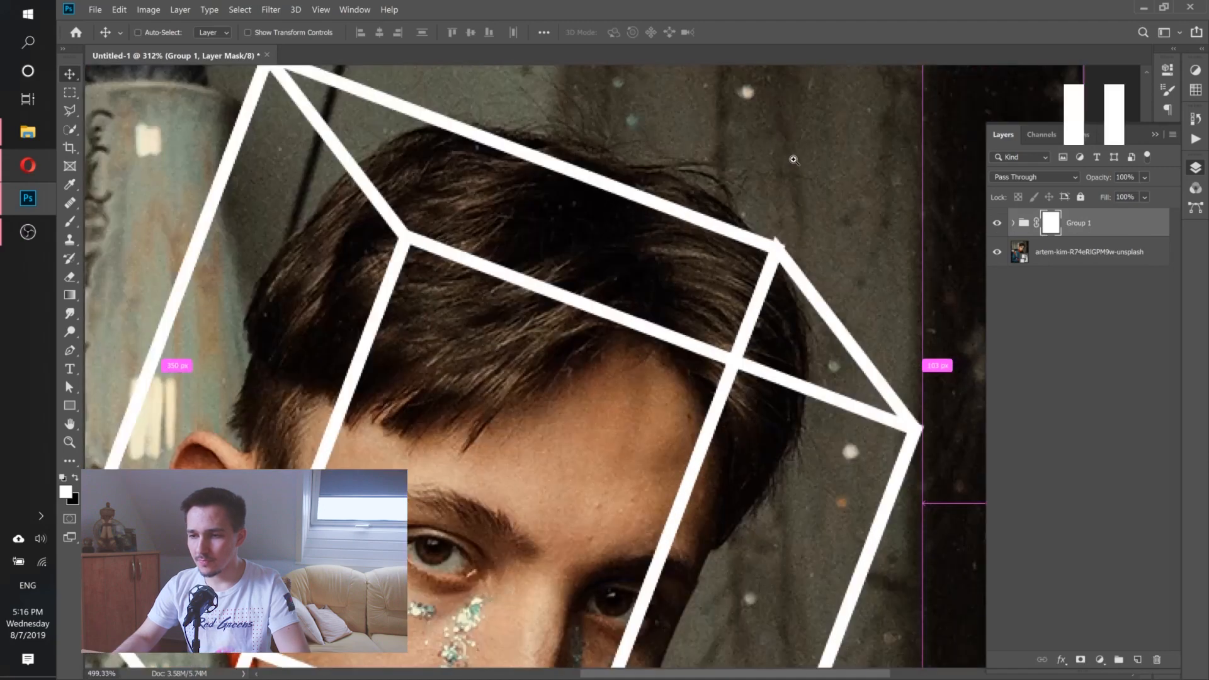
{"action": "scroll", "coordinate": [793, 160], "scroll_direction": "up", "scroll_amount": 3}
{"action": "key", "text": "b"}
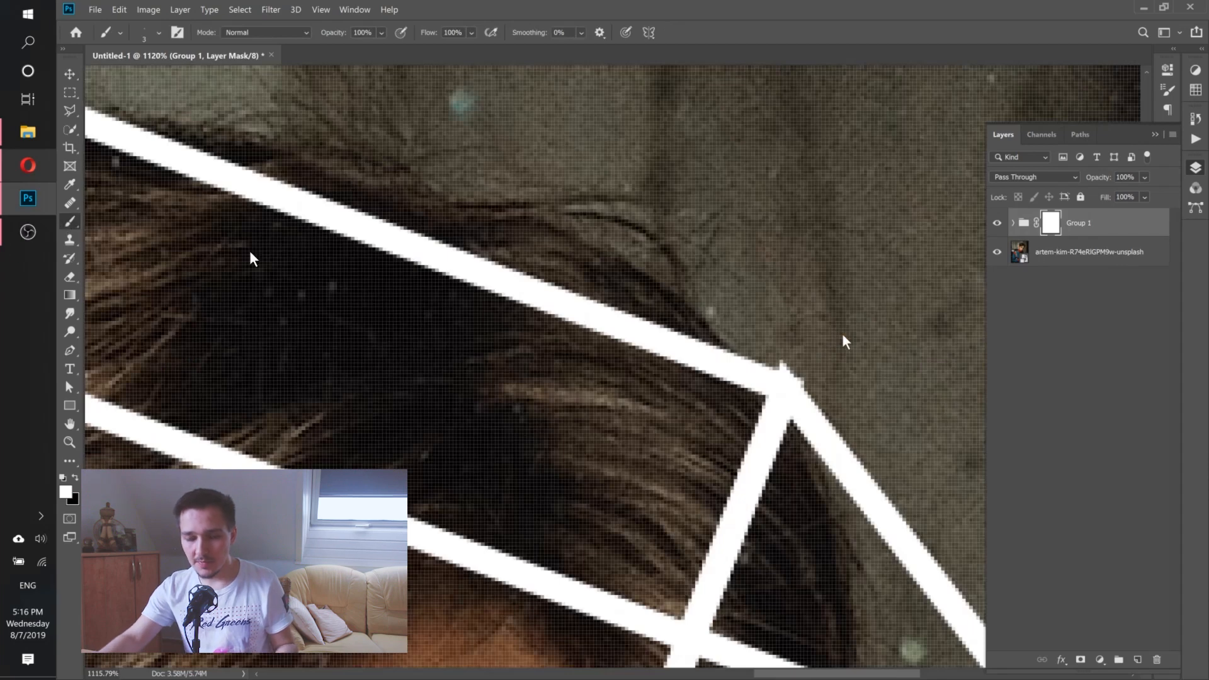
{"action": "mouse_move", "coordinate": [841, 333]}
{"action": "left_mouse_down"}
{"action": "mouse_move", "coordinate": [843, 346]}
{"action": "mouse_move", "coordinate": [870, 344]}
{"action": "left_mouse_up"}
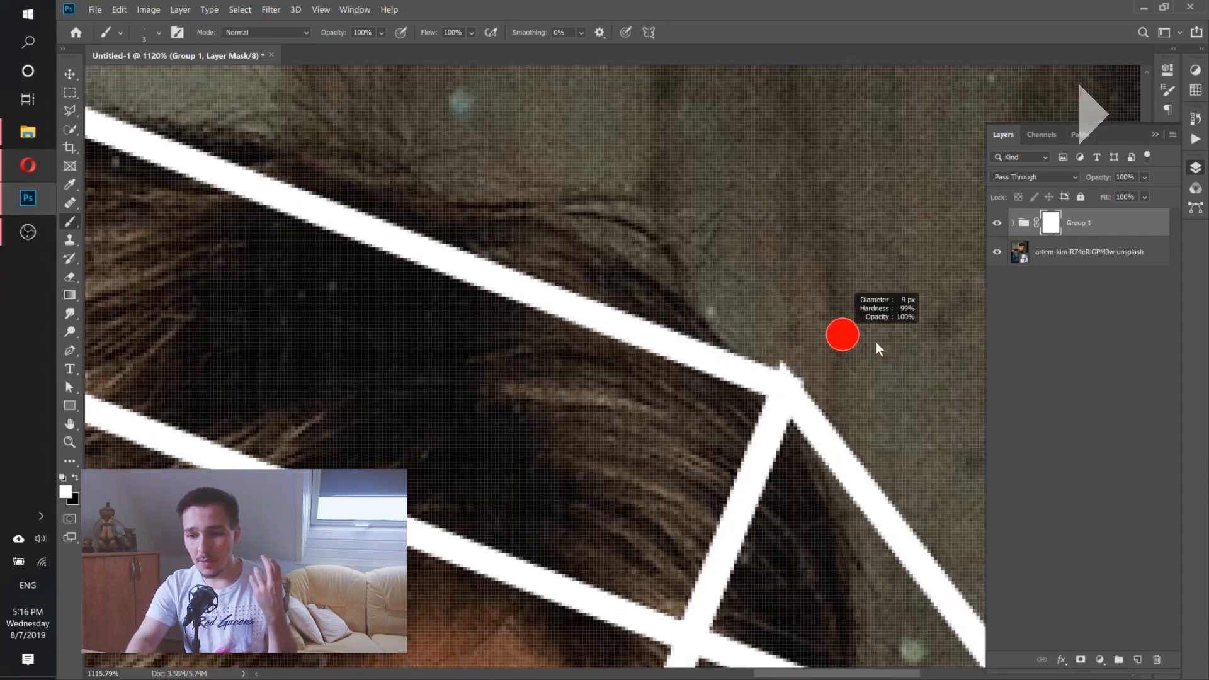
{"action": "key", "text": "x"}
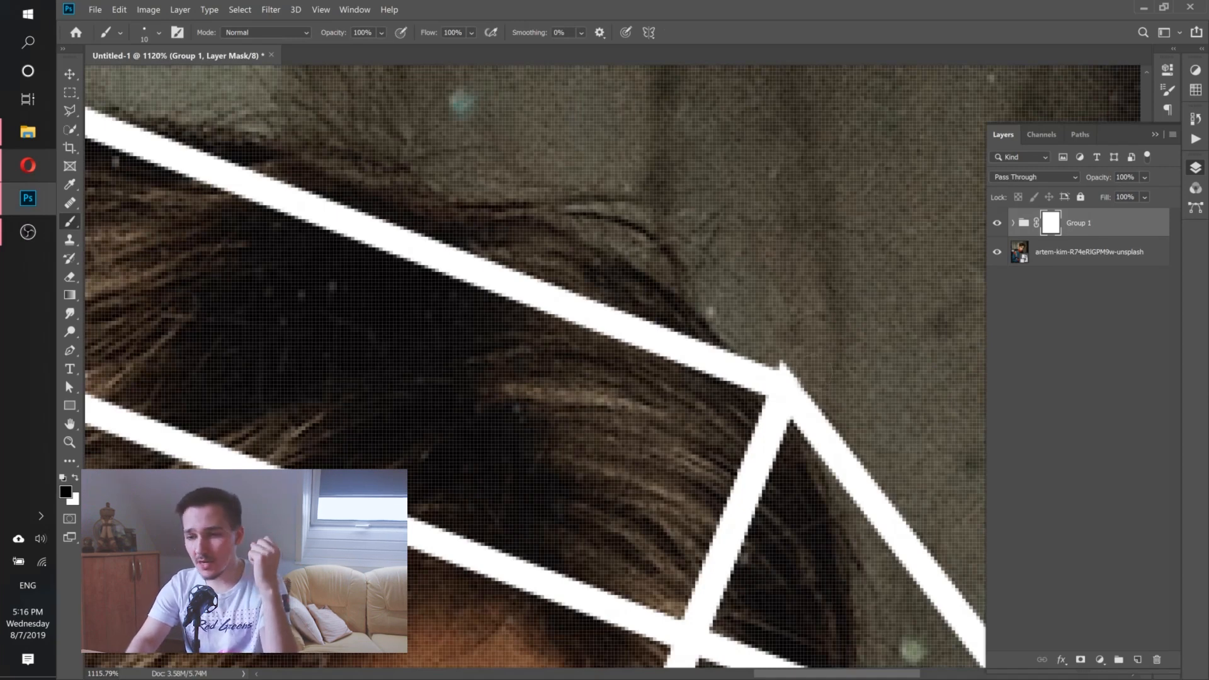
{"action": "left_click", "coordinate": [782, 353]}
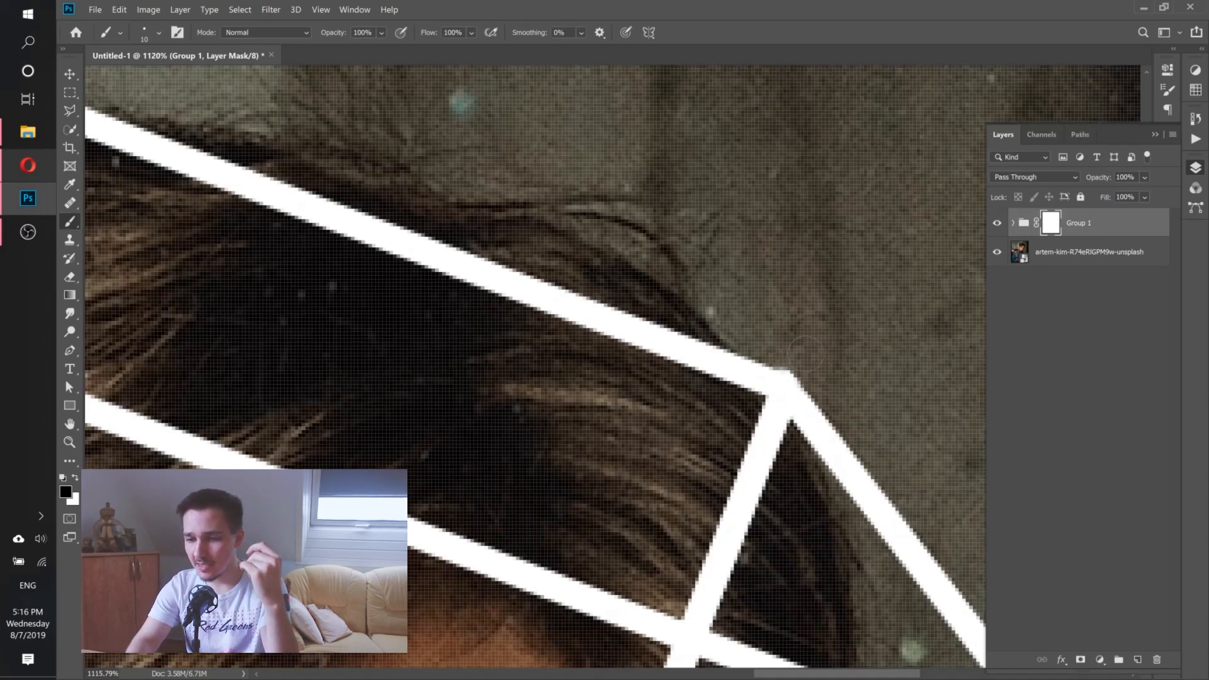
- Paint black with a 65 px brush on the cube group's mask to hide the back edges crossing the subject's face
{"action": "scroll", "coordinate": [851, 347], "scroll_direction": "down", "scroll_amount": 5}
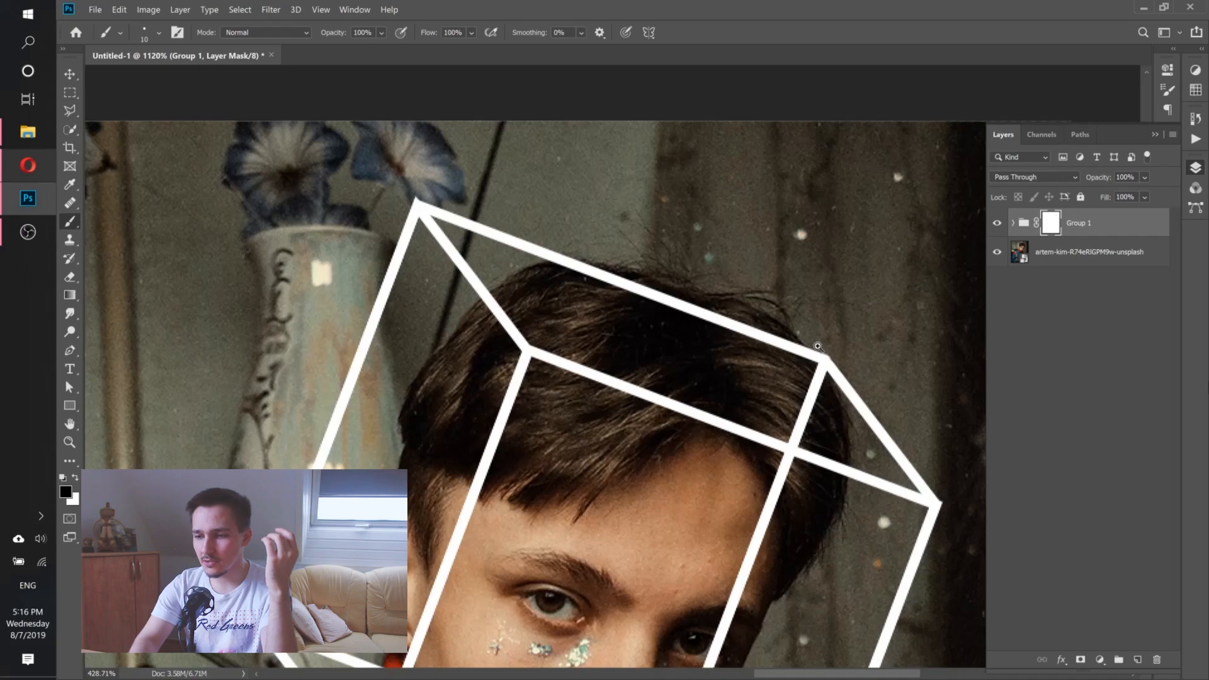
{"action": "left_click_drag", "start_coordinate": [817, 346], "coordinate": [814, 346]}
{"action": "left_click_drag", "start_coordinate": [452, 201], "coordinate": [464, 406]}
{"action": "left_click_drag", "start_coordinate": [593, 474], "coordinate": [673, 471]}
{"action": "left_click_drag", "start_coordinate": [604, 410], "coordinate": [626, 444]}
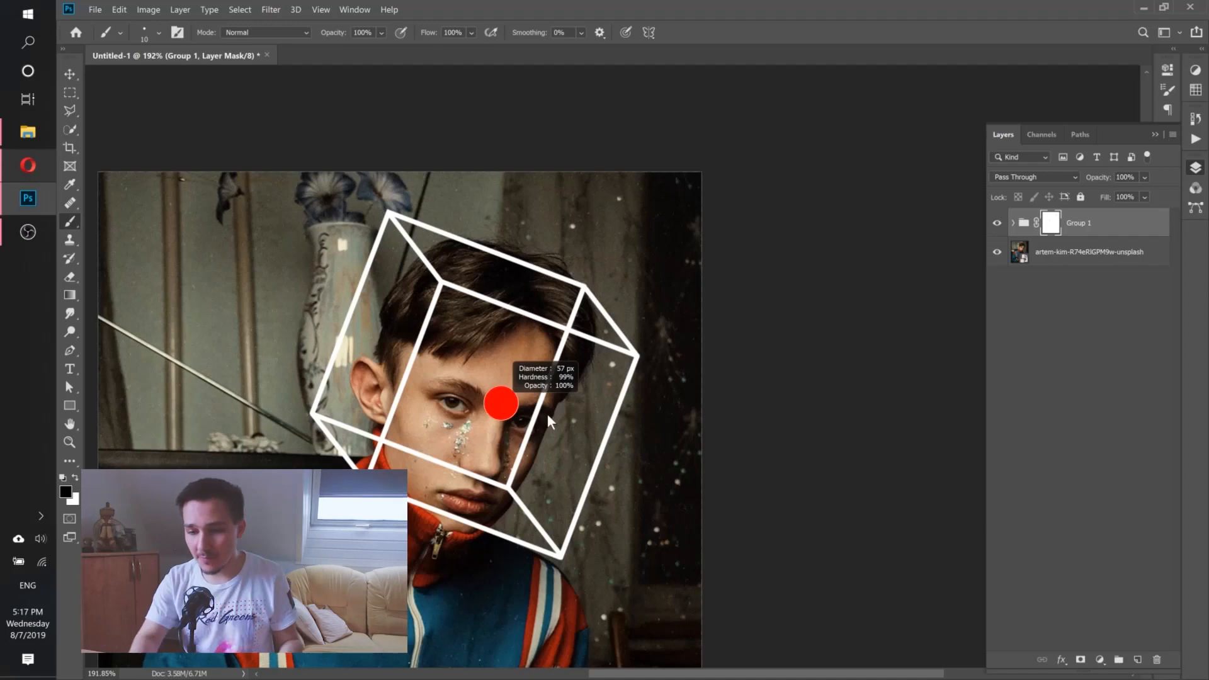
{"action": "mouse_move", "coordinate": [547, 413]}
{"action": "left_mouse_down"}
{"action": "mouse_move", "coordinate": [520, 418]}
{"action": "mouse_move", "coordinate": [518, 466]}
{"action": "mouse_move", "coordinate": [498, 491]}
{"action": "mouse_move", "coordinate": [387, 442]}
{"action": "left_mouse_up"}
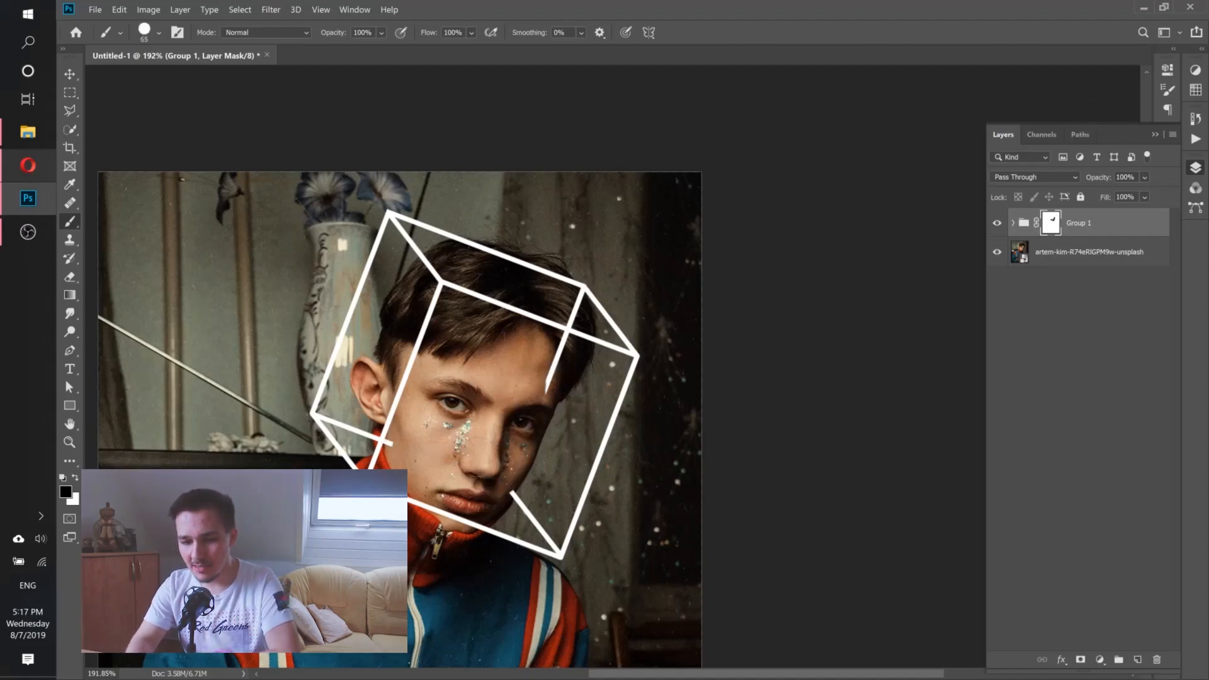
{"action": "left_click_drag", "start_coordinate": [565, 333], "coordinate": [548, 391]}
{"action": "left_click_drag", "start_coordinate": [501, 500], "coordinate": [497, 497]}
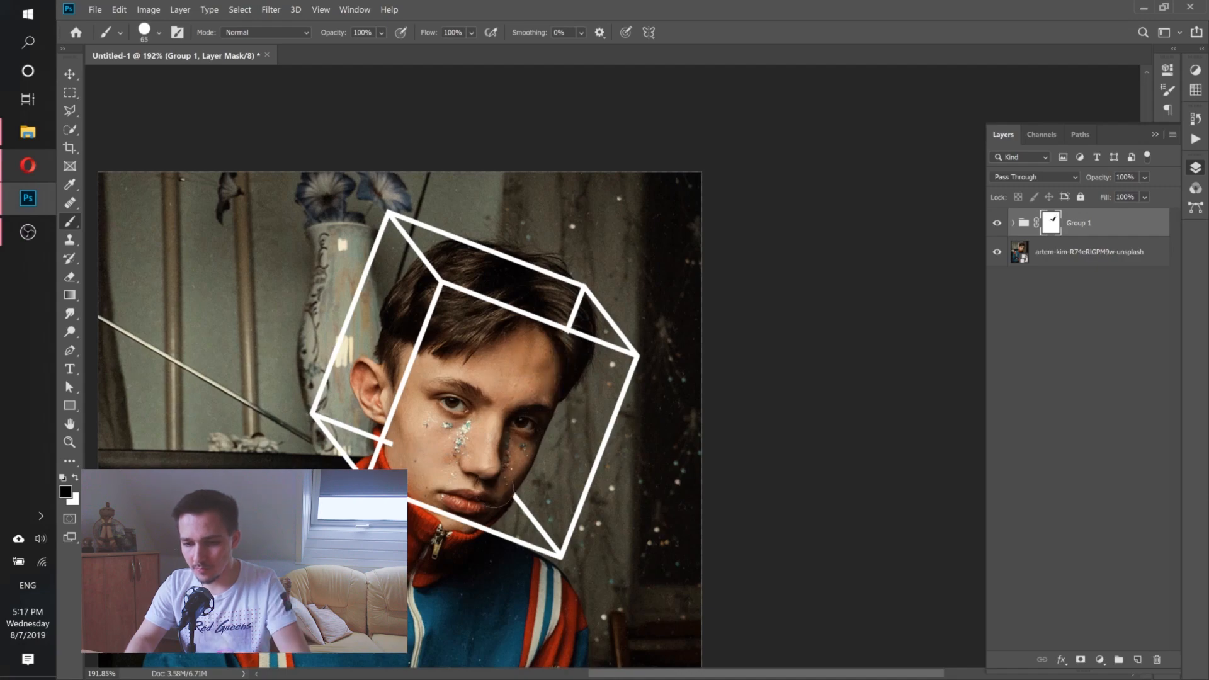
- Mask out the back face's edges where they pass over the hair, using a 28 px black brush
{"action": "left_click_drag", "start_coordinate": [557, 305], "coordinate": [589, 310]}
{"action": "mouse_move", "coordinate": [591, 313]}
{"action": "left_mouse_down"}
{"action": "mouse_move", "coordinate": [563, 316]}
{"action": "mouse_move", "coordinate": [601, 284]}
{"action": "left_mouse_up"}
{"action": "left_click", "coordinate": [584, 326]}
{"action": "scroll", "coordinate": [581, 296], "scroll_direction": "up", "scroll_amount": 3}
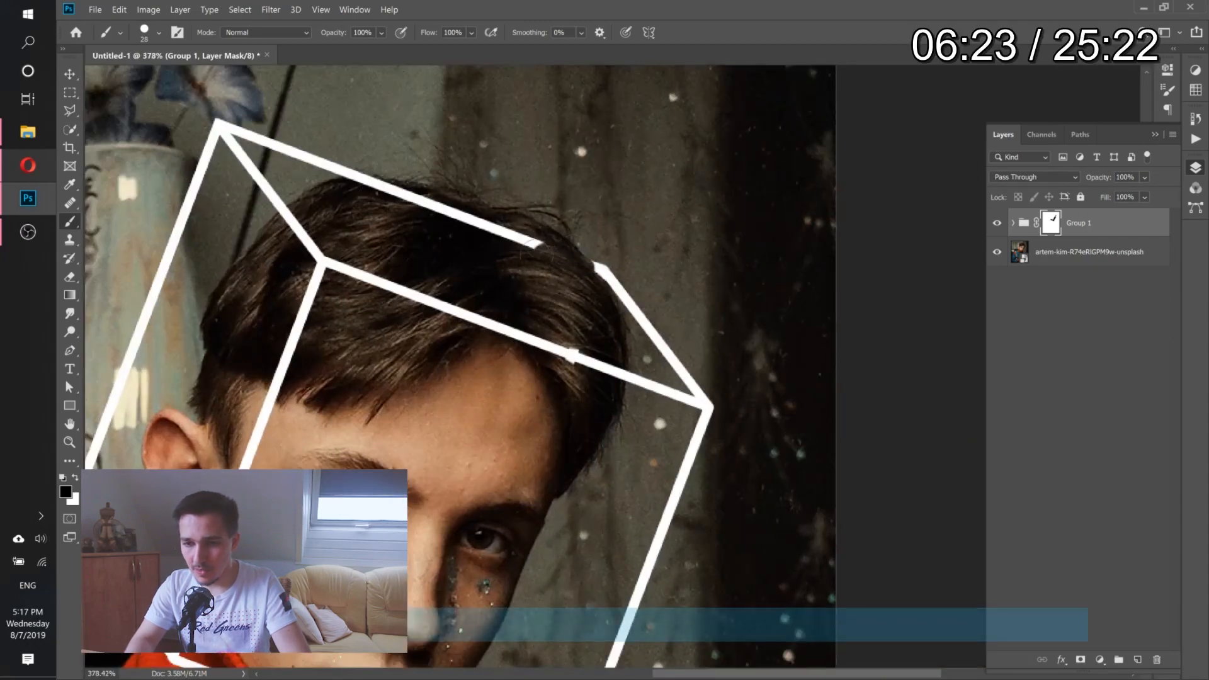
{"action": "left_click_drag", "start_coordinate": [448, 222], "coordinate": [343, 192]}
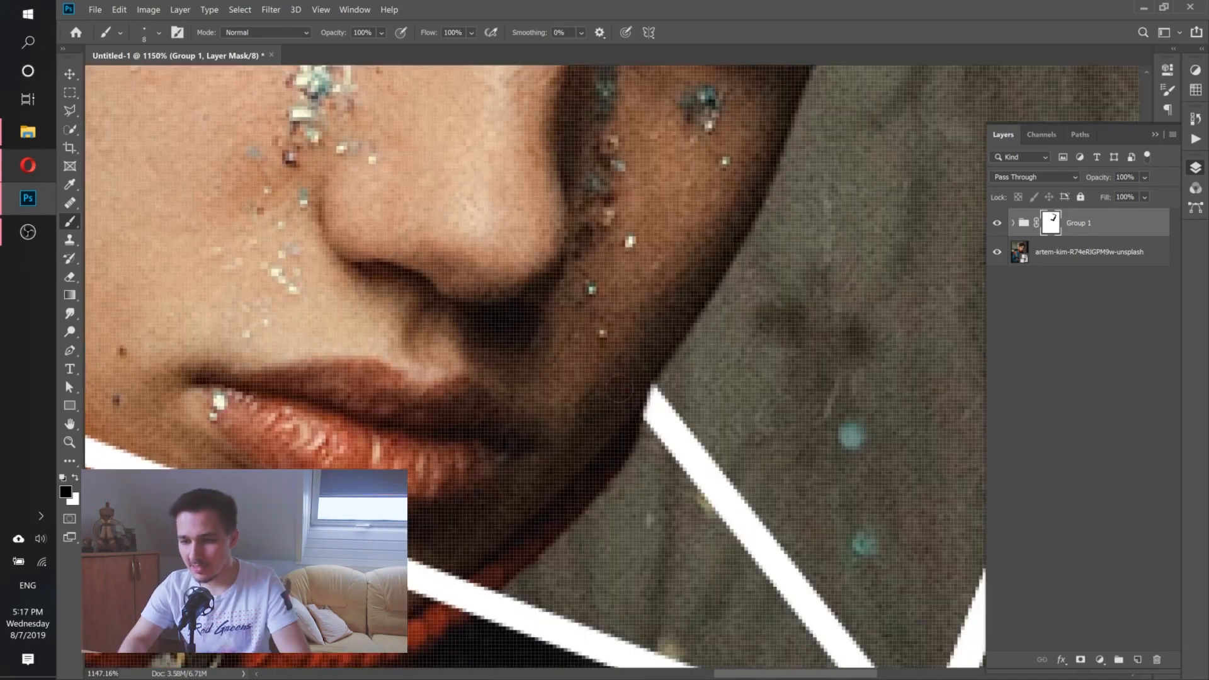
- Trim the cut ends of the cube's back edges at the jaw and collar with 8 px and 3 px brushes on the mask
{"action": "scroll", "coordinate": [644, 319], "scroll_direction": "down", "scroll_amount": 9}
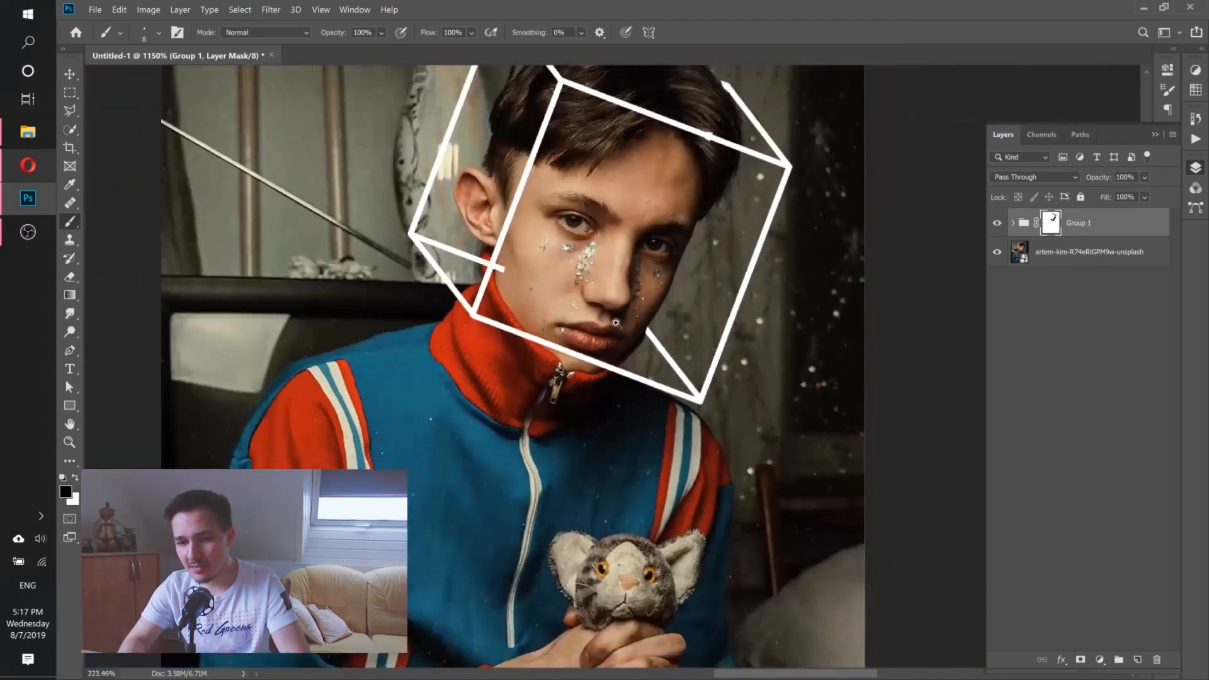
{"action": "scroll", "coordinate": [497, 262], "scroll_direction": "up", "scroll_amount": 6}
{"action": "mouse_move", "coordinate": [516, 285]}
{"action": "left_mouse_down"}
{"action": "mouse_move", "coordinate": [493, 278]}
{"action": "mouse_move", "coordinate": [490, 298]}
{"action": "left_mouse_up"}
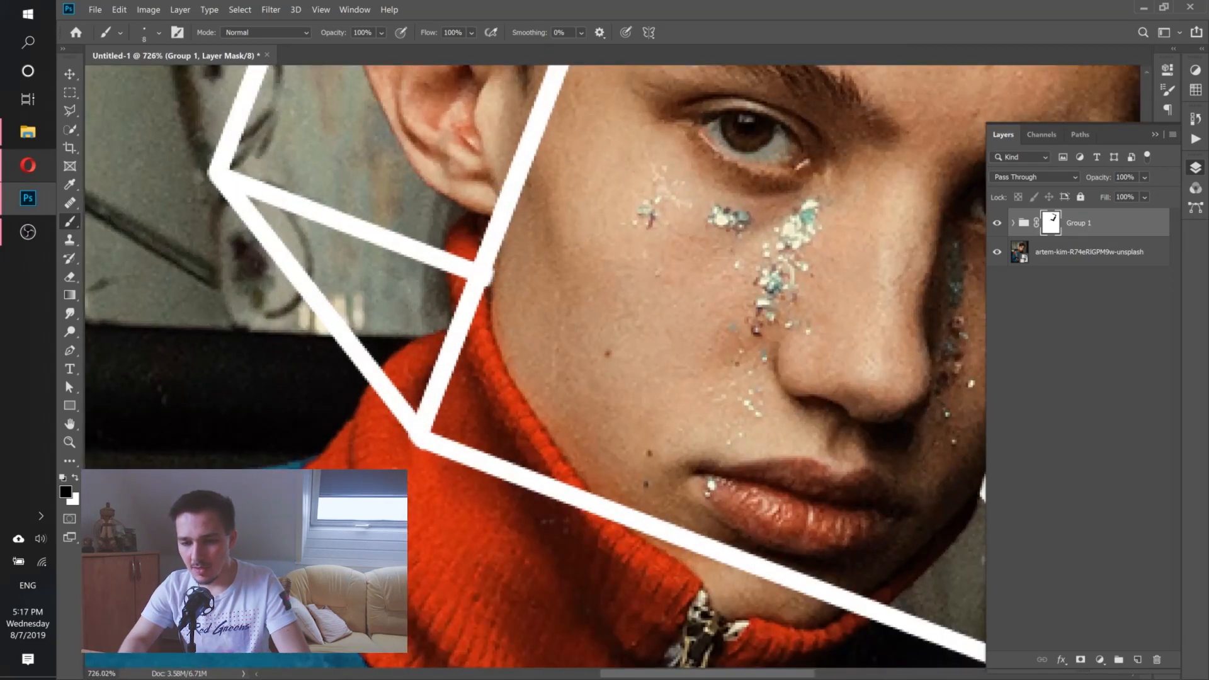
{"action": "scroll", "coordinate": [468, 290], "scroll_direction": "up", "scroll_amount": 3}
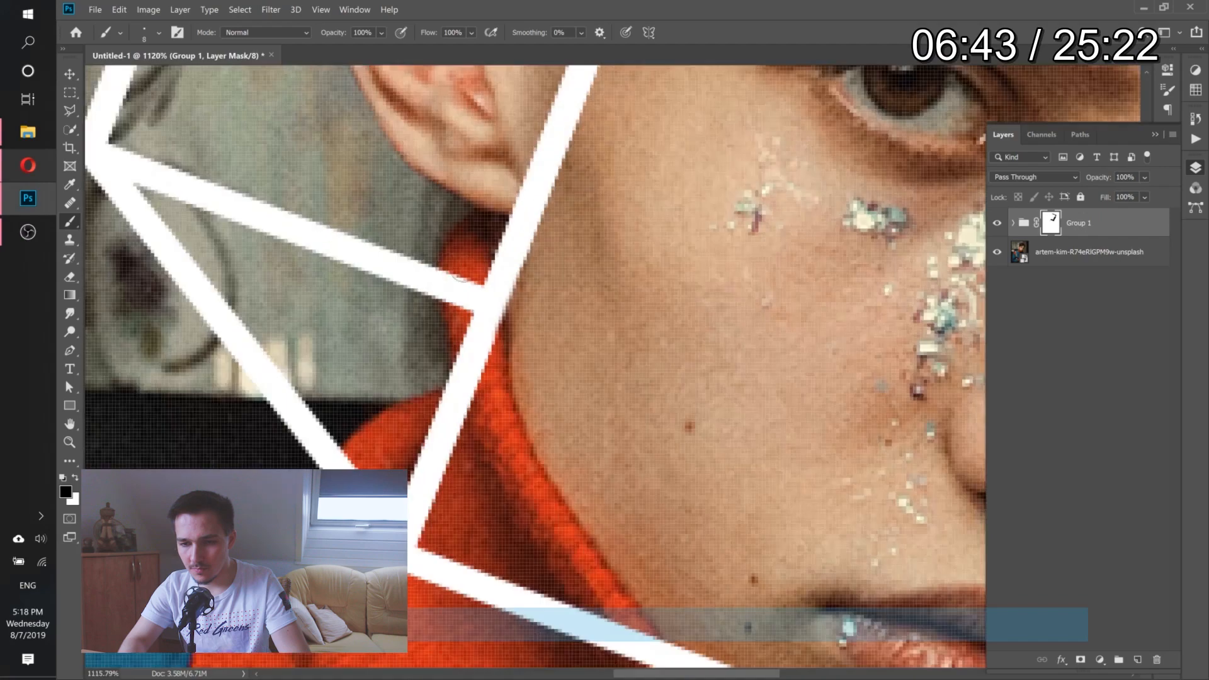
{"action": "left_click_drag", "start_coordinate": [468, 289], "coordinate": [448, 290]}
{"action": "scroll", "coordinate": [585, 251], "scroll_direction": "down", "scroll_amount": 5}
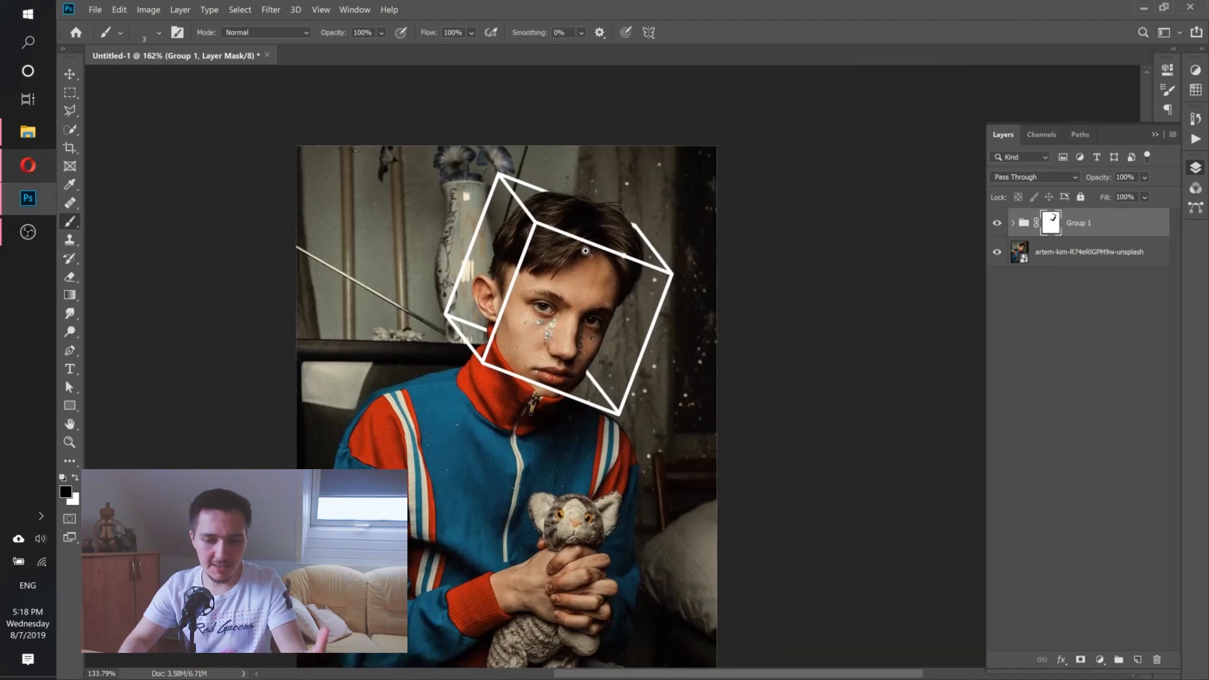
{"action": "scroll", "coordinate": [585, 251], "scroll_direction": "up", "scroll_amount": 3}
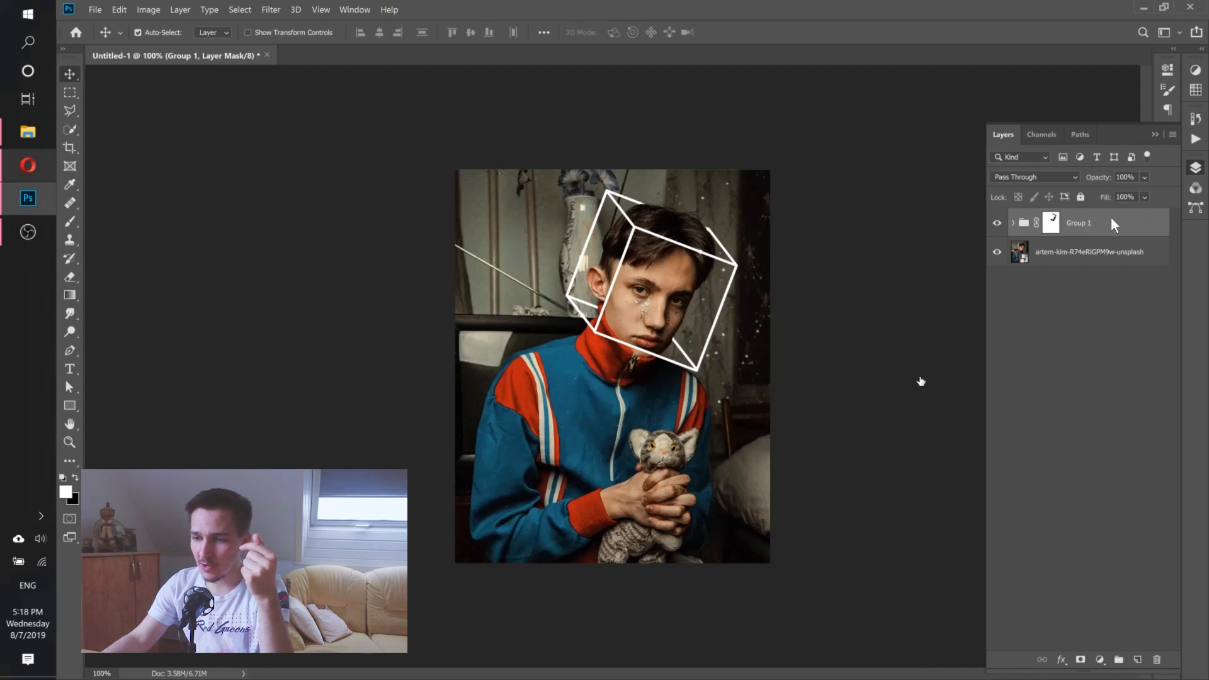
- Give the cube group a white Outer Glow with 13% spread and 43 px size, and select the portrait photo's layer
{"action": "double_click", "coordinate": [1124, 229]}
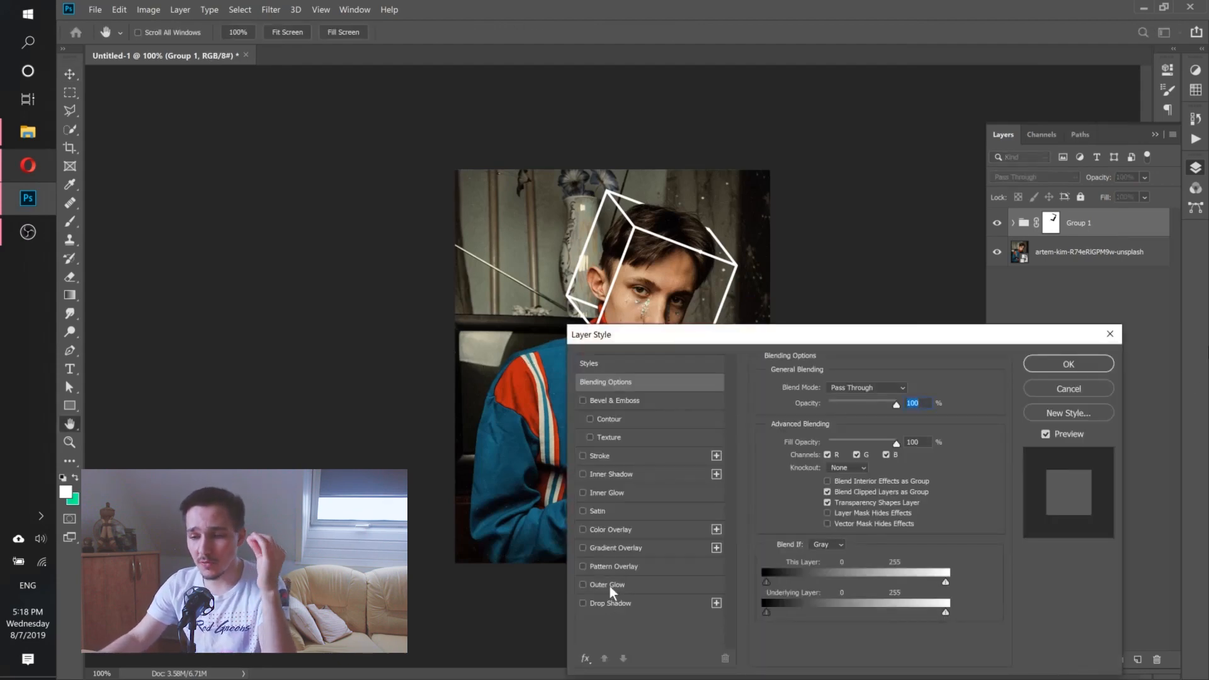
{"action": "left_click", "coordinate": [610, 585]}
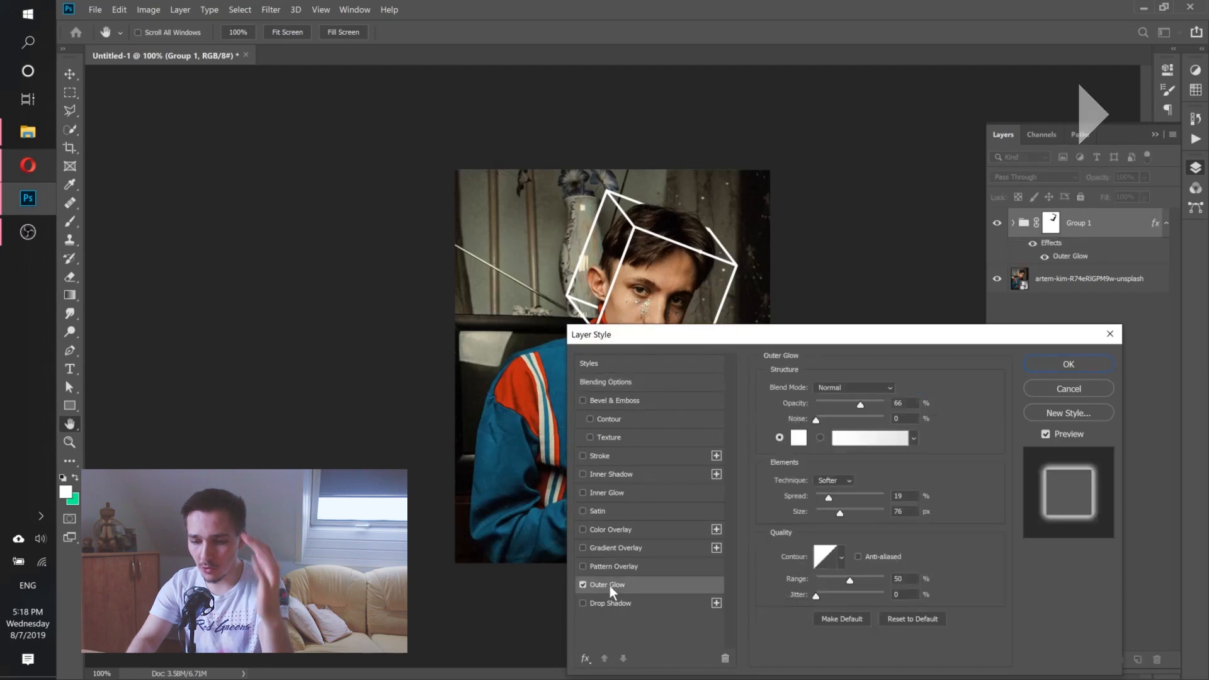
{"action": "left_click_drag", "start_coordinate": [708, 343], "coordinate": [774, 423]}
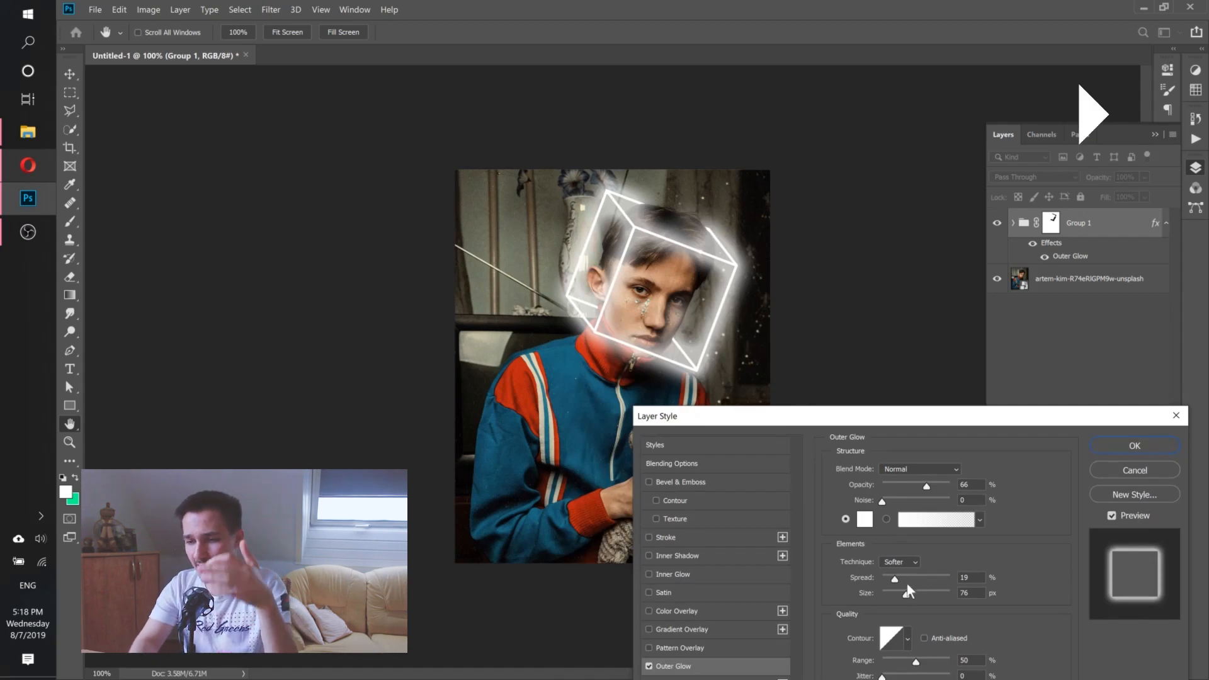
{"action": "left_click_drag", "start_coordinate": [894, 578], "coordinate": [890, 578]}
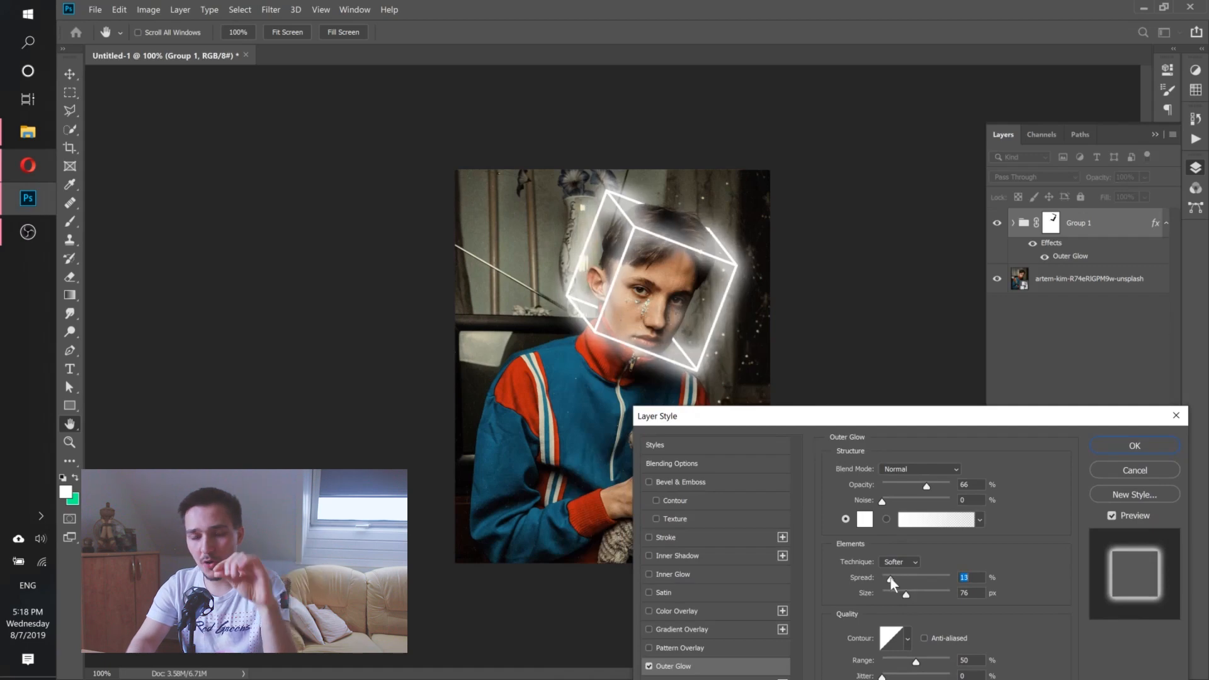
{"action": "left_click", "coordinate": [898, 593]}
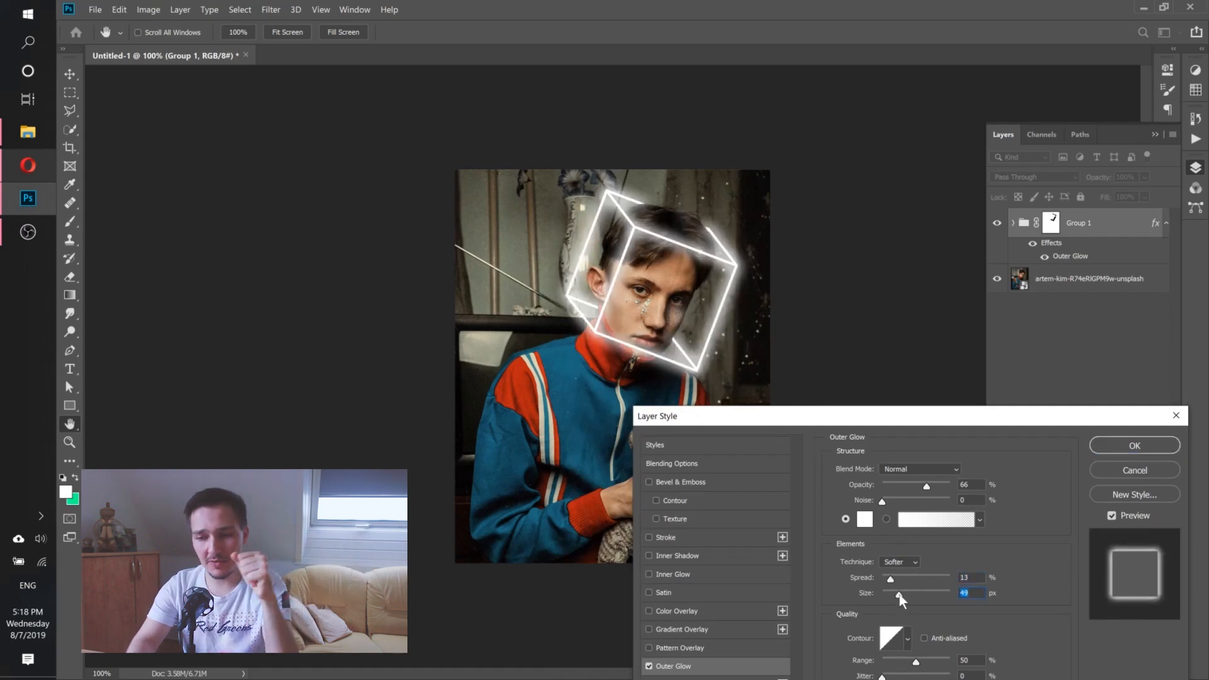
{"action": "left_click_drag", "start_coordinate": [899, 594], "coordinate": [898, 593]}
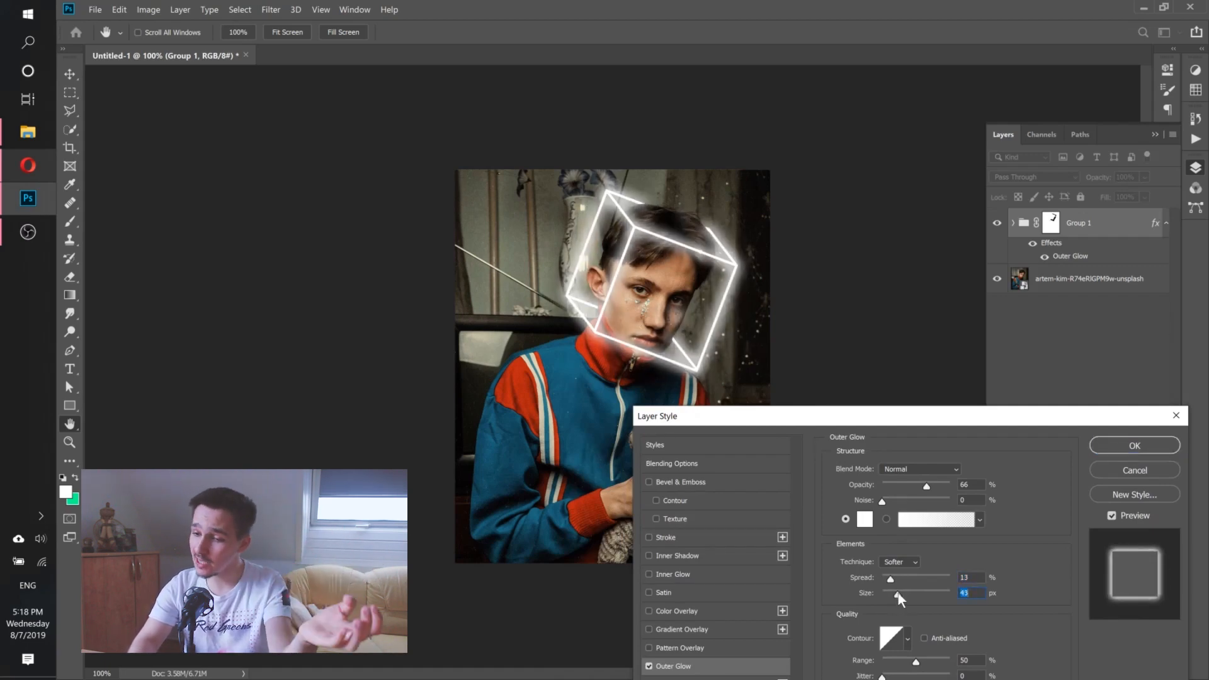
{"action": "left_click", "coordinate": [1107, 448]}
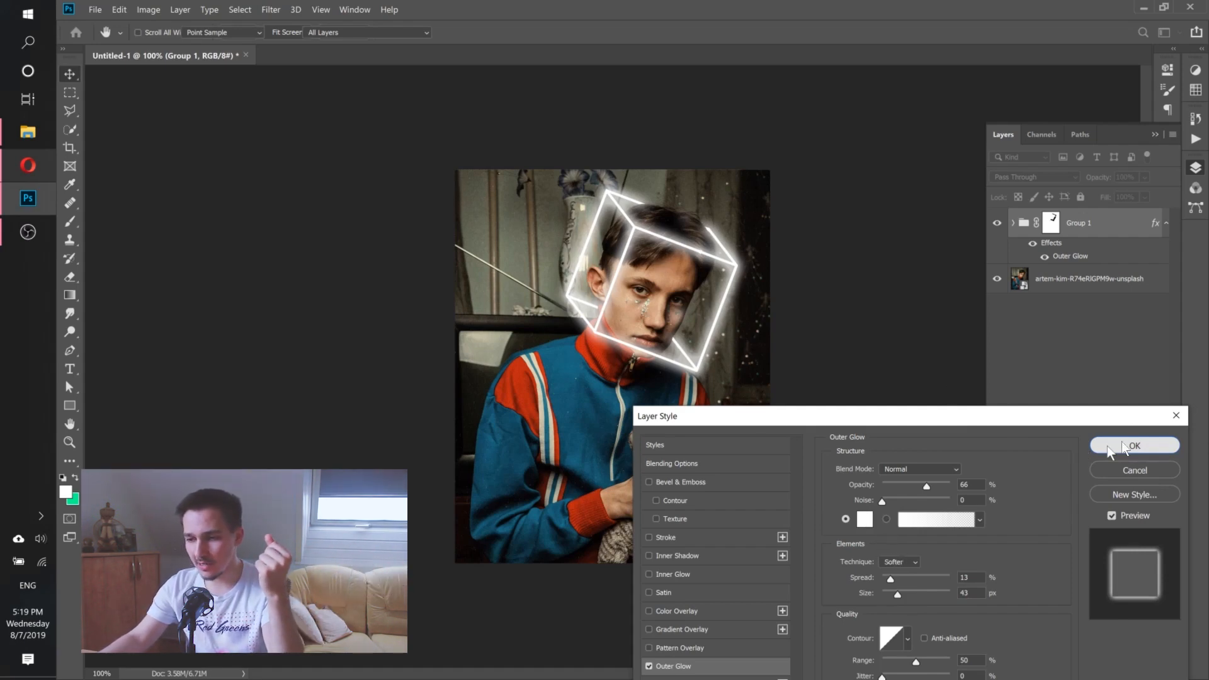
{"action": "left_click", "coordinate": [1106, 445]}
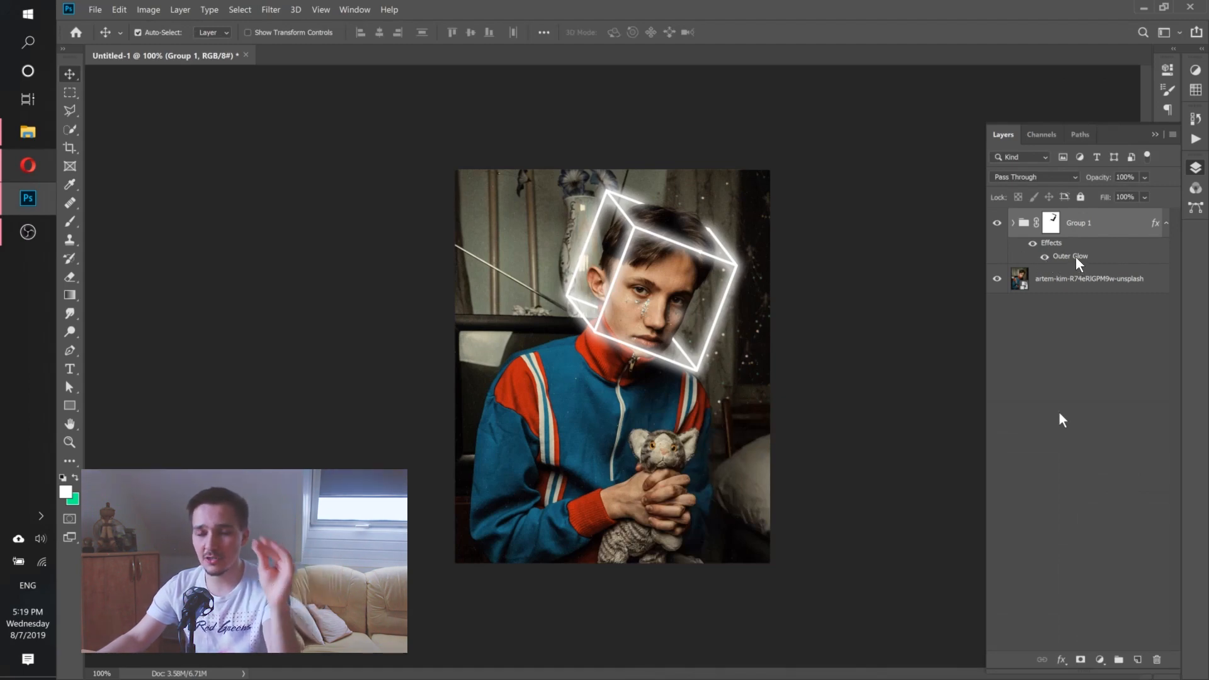
{"action": "key", "text": "alt+bracketleft"}
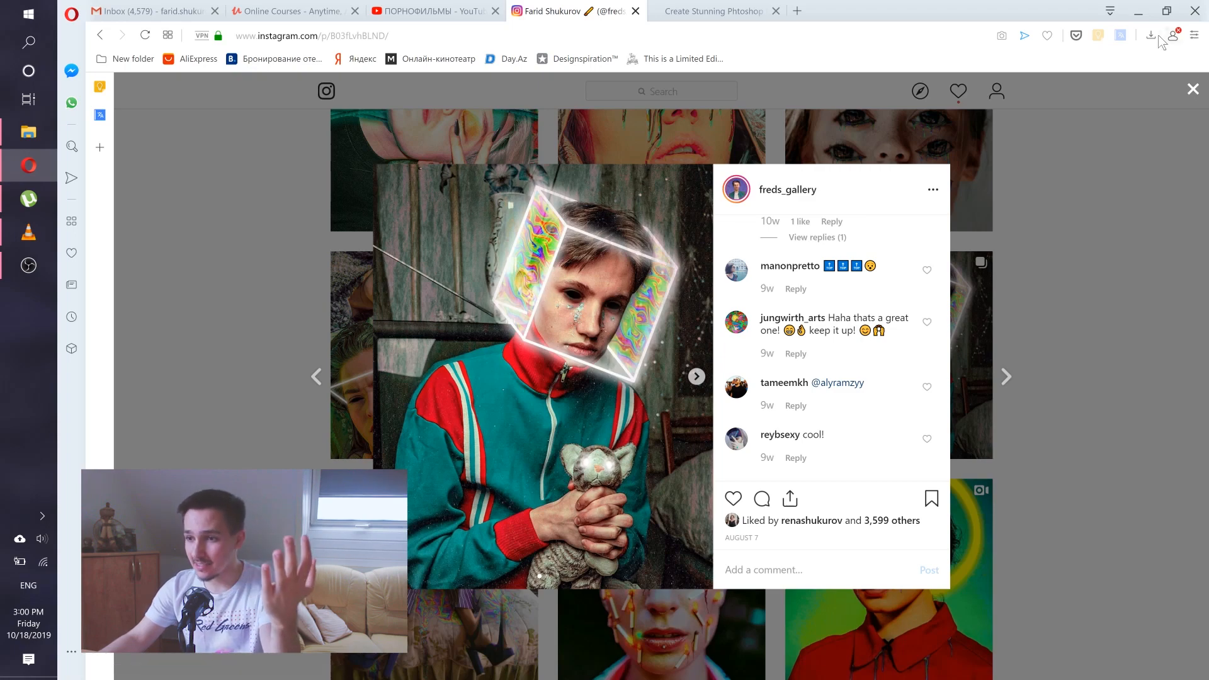
- Minimize the browser showing the reference post and resume the process video full screen in VLC media player
{"action": "left_click", "coordinate": [1138, 14]}
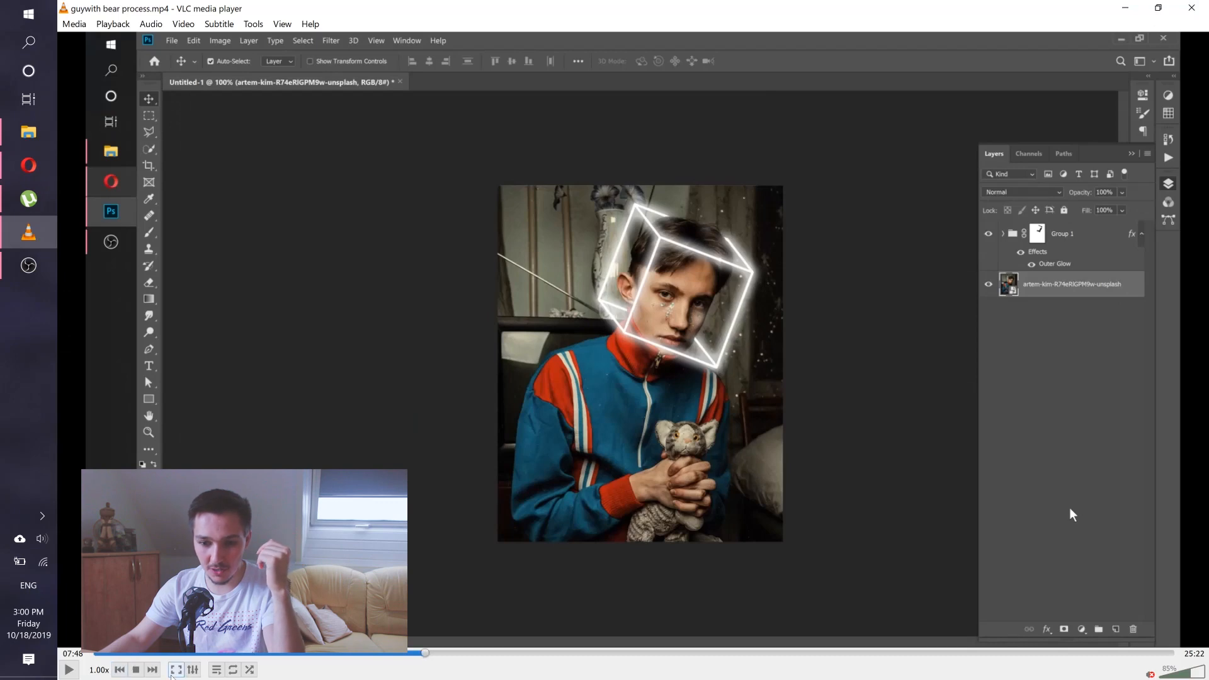
{"action": "left_click", "coordinate": [174, 671]}
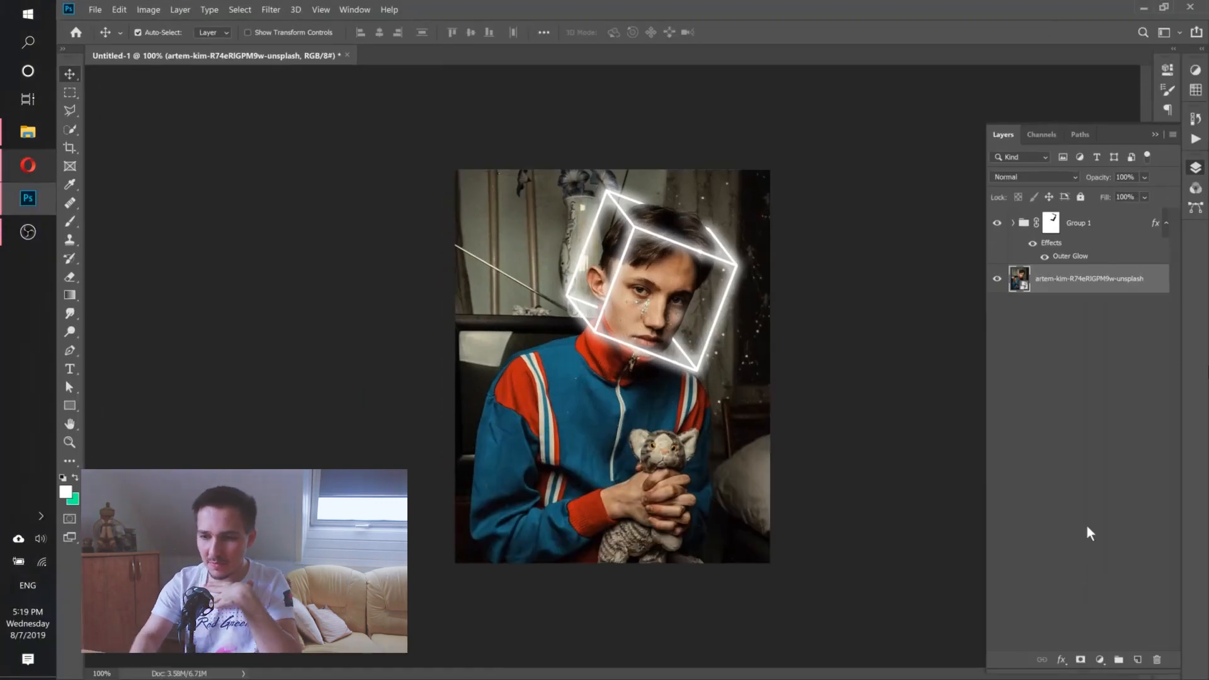
{"action": "key", "text": "space"}
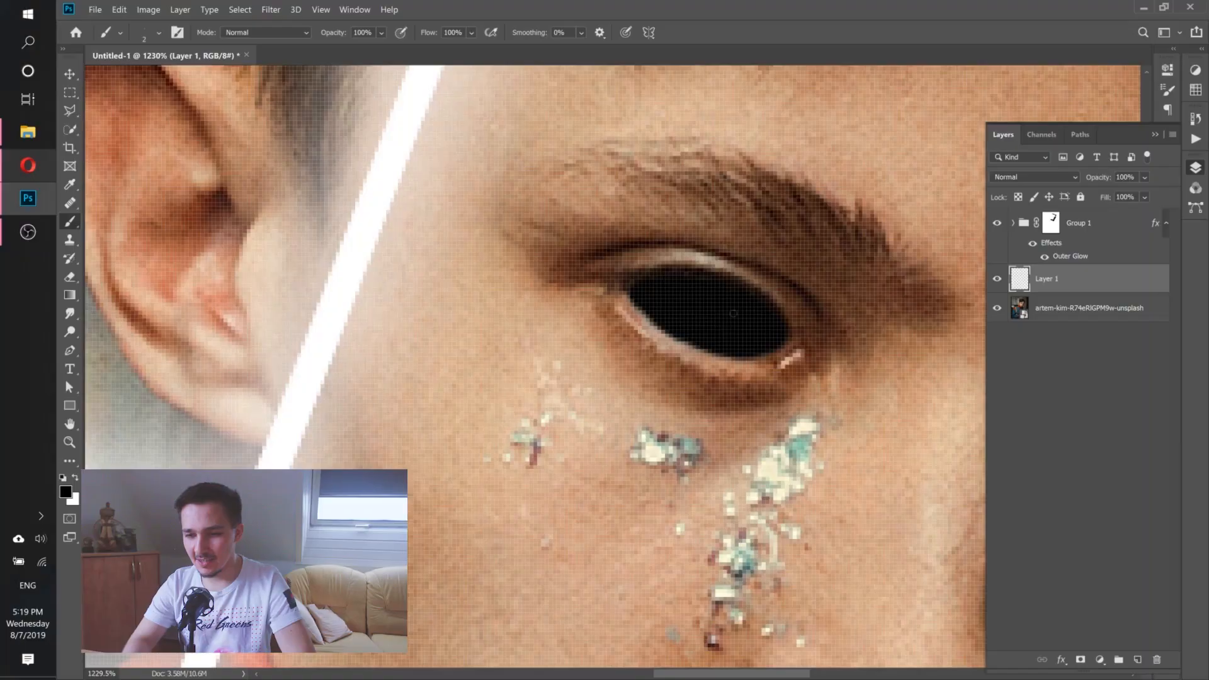
- Paint the subject's other eye solid black on the new layer above the portrait
{"action": "scroll", "coordinate": [769, 332], "scroll_direction": "down", "scroll_amount": 10}
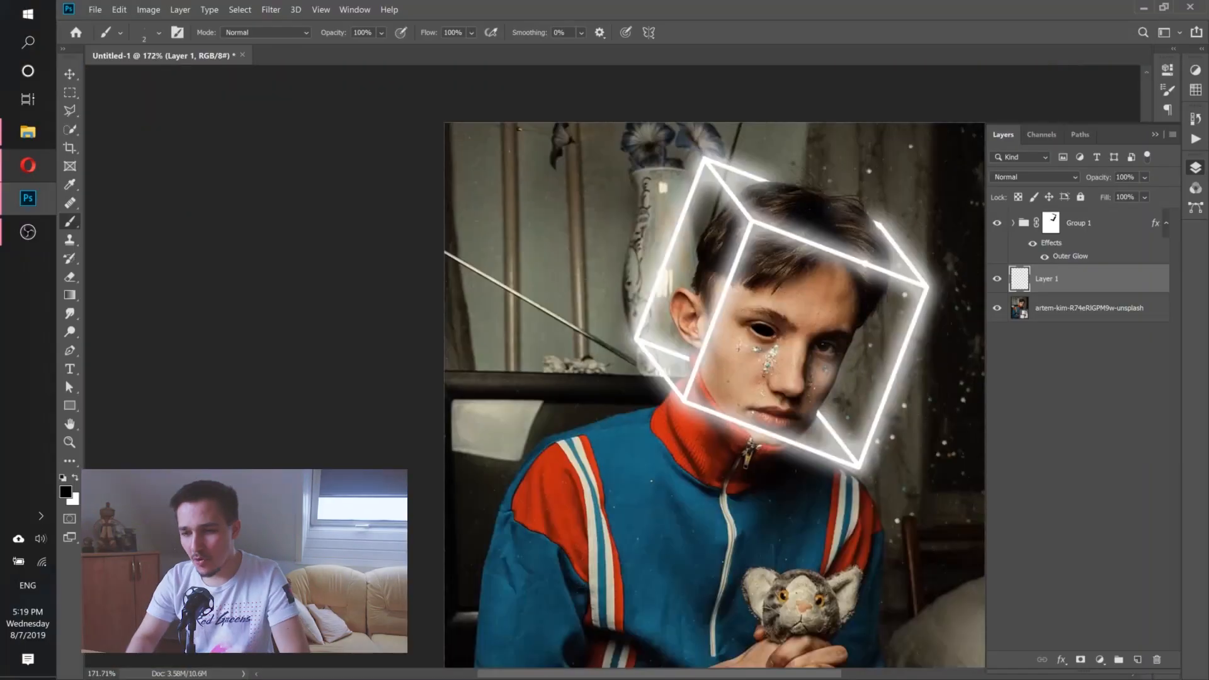
{"action": "scroll", "coordinate": [810, 358], "scroll_direction": "up", "scroll_amount": 10}
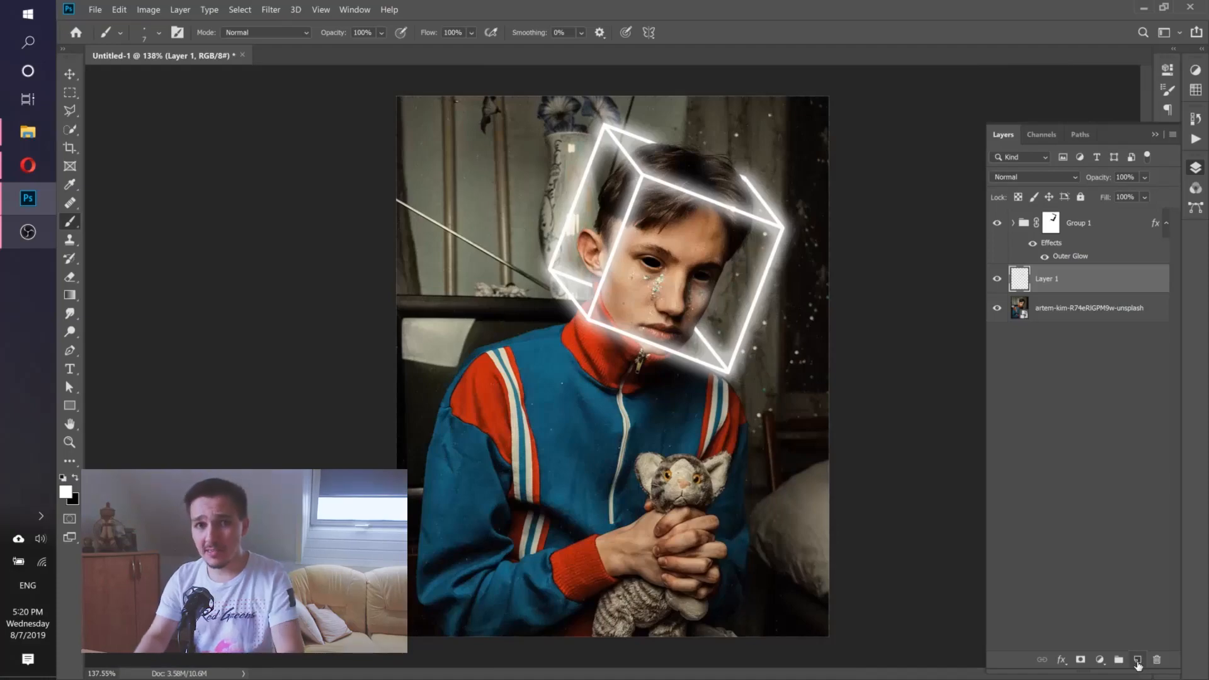
- Paint the toy cat's eyes white on a new layer and convert that layer to a smart object
{"action": "left_click", "coordinate": [1138, 660]}
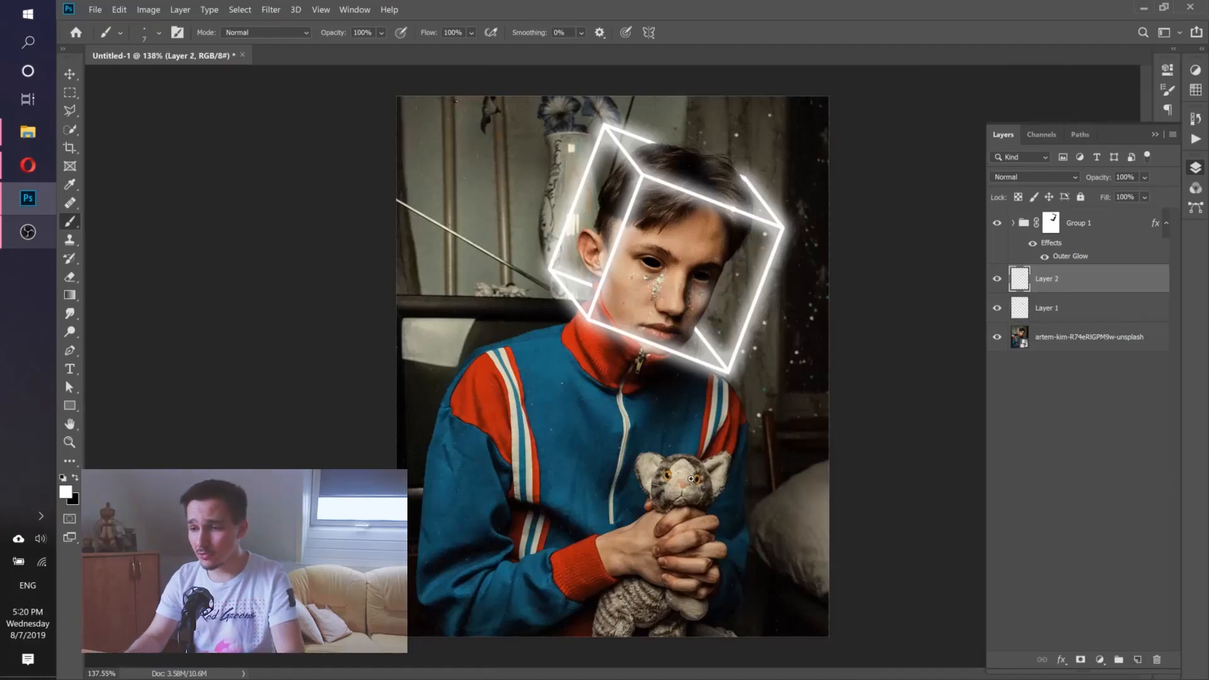
{"action": "scroll", "coordinate": [726, 485], "scroll_direction": "up", "scroll_amount": 5}
{"action": "scroll", "coordinate": [692, 478], "scroll_direction": "up", "scroll_amount": 6}
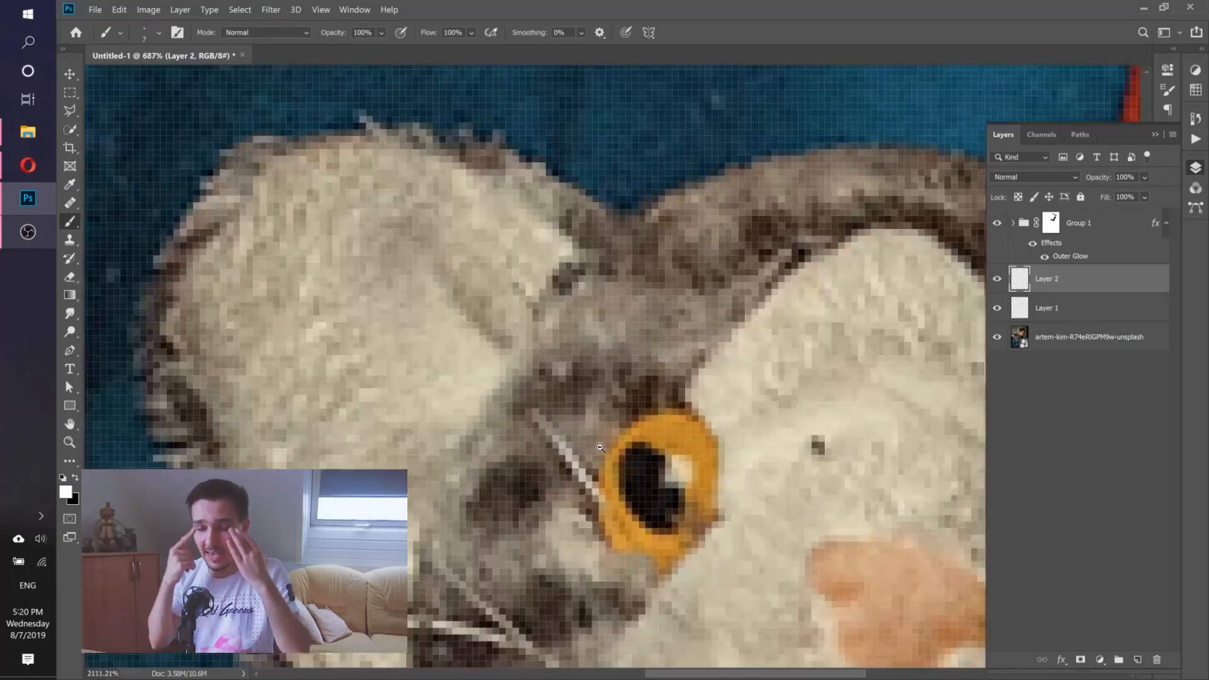
{"action": "mouse_move", "coordinate": [669, 421]}
{"action": "left_mouse_down"}
{"action": "mouse_move", "coordinate": [690, 457]}
{"action": "mouse_move", "coordinate": [689, 508]}
{"action": "mouse_move", "coordinate": [667, 535]}
{"action": "mouse_move", "coordinate": [642, 527]}
{"action": "mouse_move", "coordinate": [614, 478]}
{"action": "mouse_move", "coordinate": [630, 441]}
{"action": "mouse_move", "coordinate": [667, 418]}
{"action": "mouse_move", "coordinate": [672, 496]}
{"action": "mouse_move", "coordinate": [676, 428]}
{"action": "mouse_move", "coordinate": [648, 432]}
{"action": "mouse_move", "coordinate": [615, 501]}
{"action": "mouse_move", "coordinate": [648, 534]}
{"action": "mouse_move", "coordinate": [661, 513]}
{"action": "mouse_move", "coordinate": [636, 488]}
{"action": "mouse_move", "coordinate": [580, 455]}
{"action": "mouse_move", "coordinate": [541, 456]}
{"action": "left_mouse_up"}
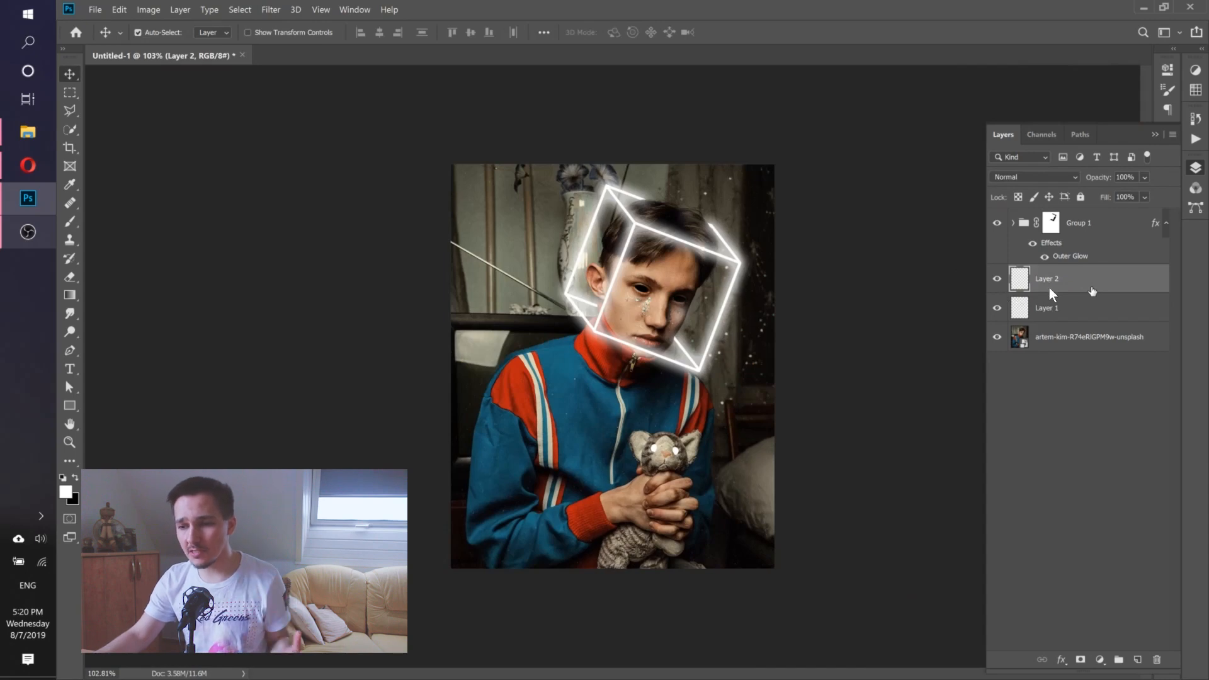
{"action": "right_click", "coordinate": [1091, 290]}
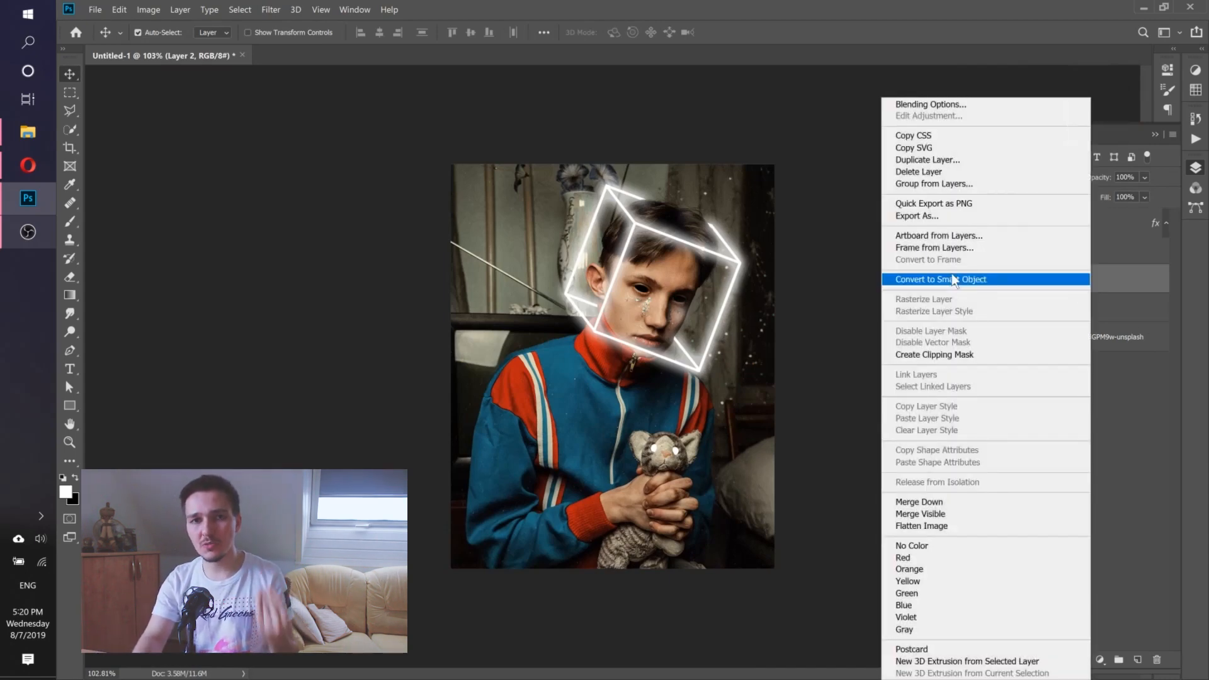
{"action": "left_click", "coordinate": [952, 278]}
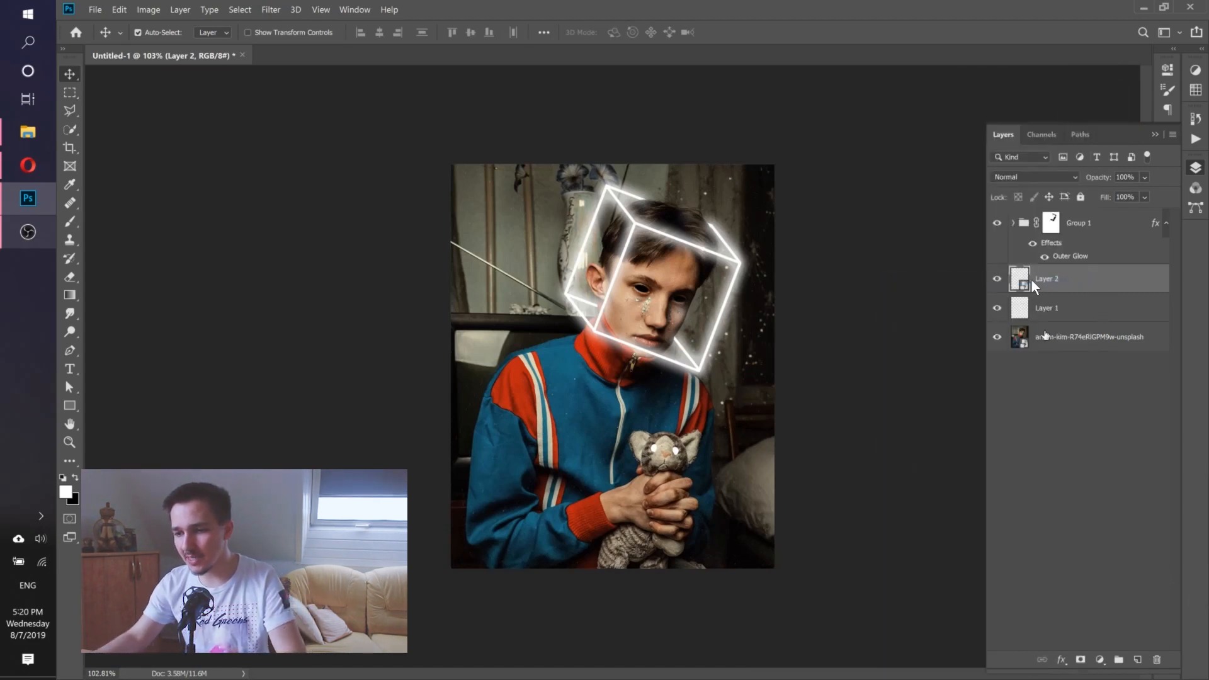
- Add a white Outer Glow with 11% spread and 24 px size to the toy cat's eyes layer
{"action": "double_click", "coordinate": [1098, 291]}
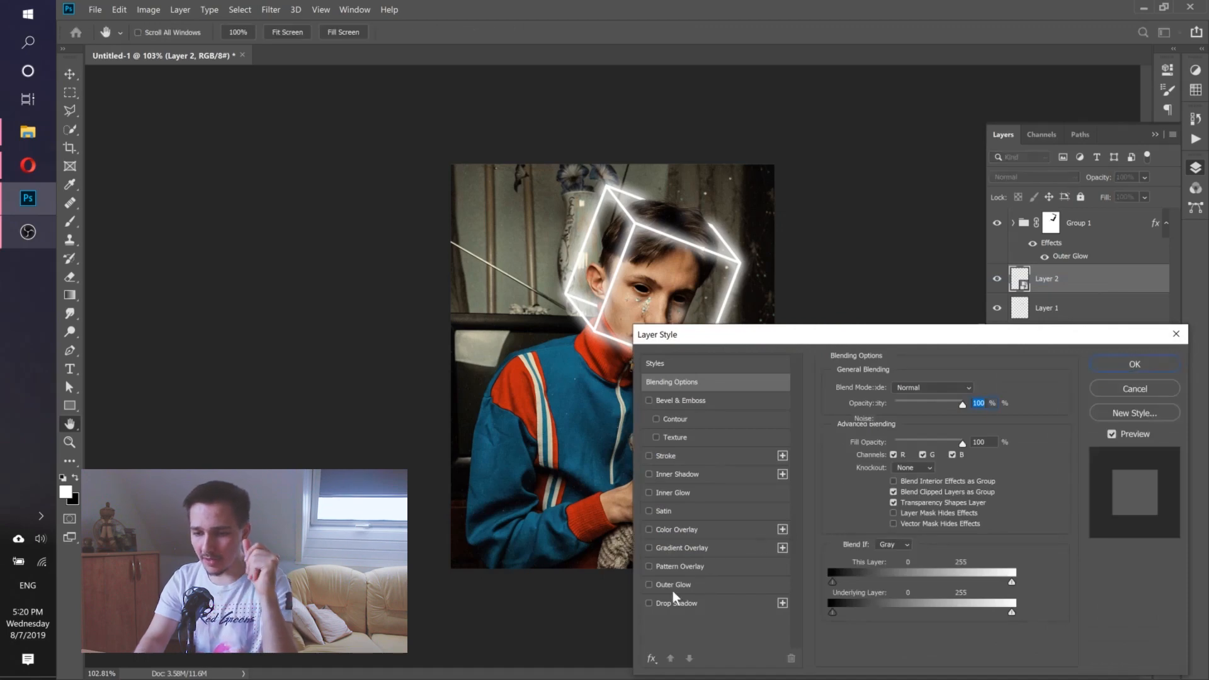
{"action": "left_click", "coordinate": [673, 586]}
{"action": "left_click_drag", "start_coordinate": [705, 346], "coordinate": [792, 338]}
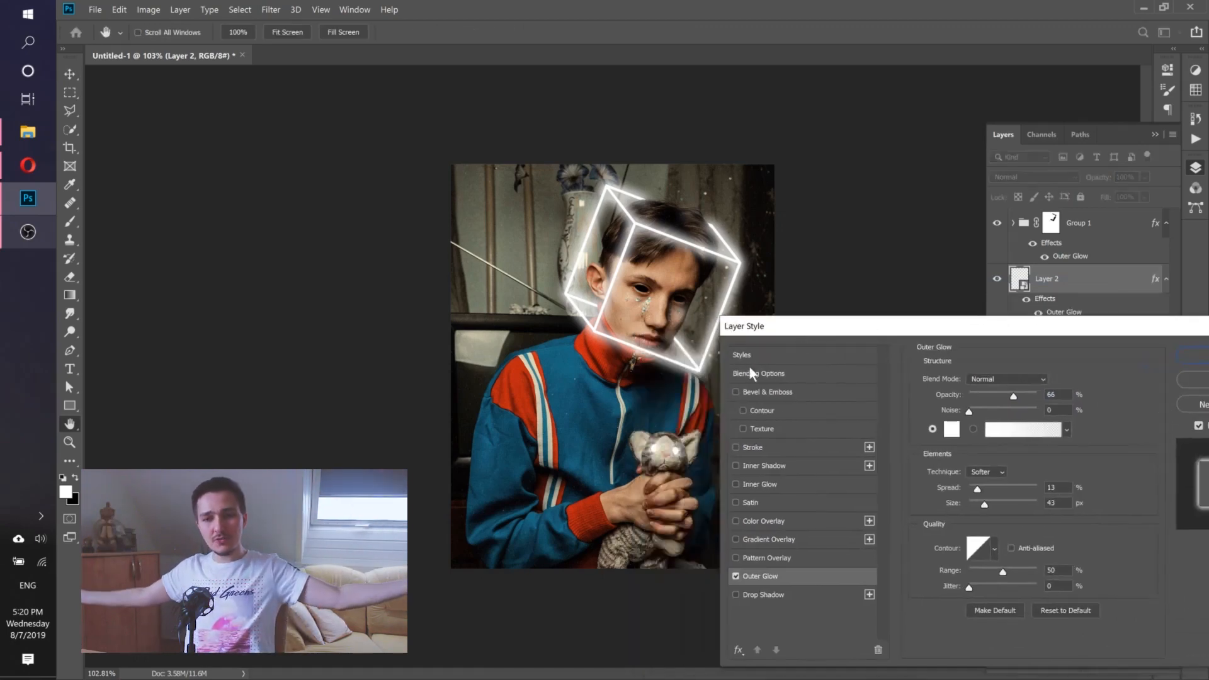
{"action": "left_click_drag", "start_coordinate": [978, 490], "coordinate": [979, 506]}
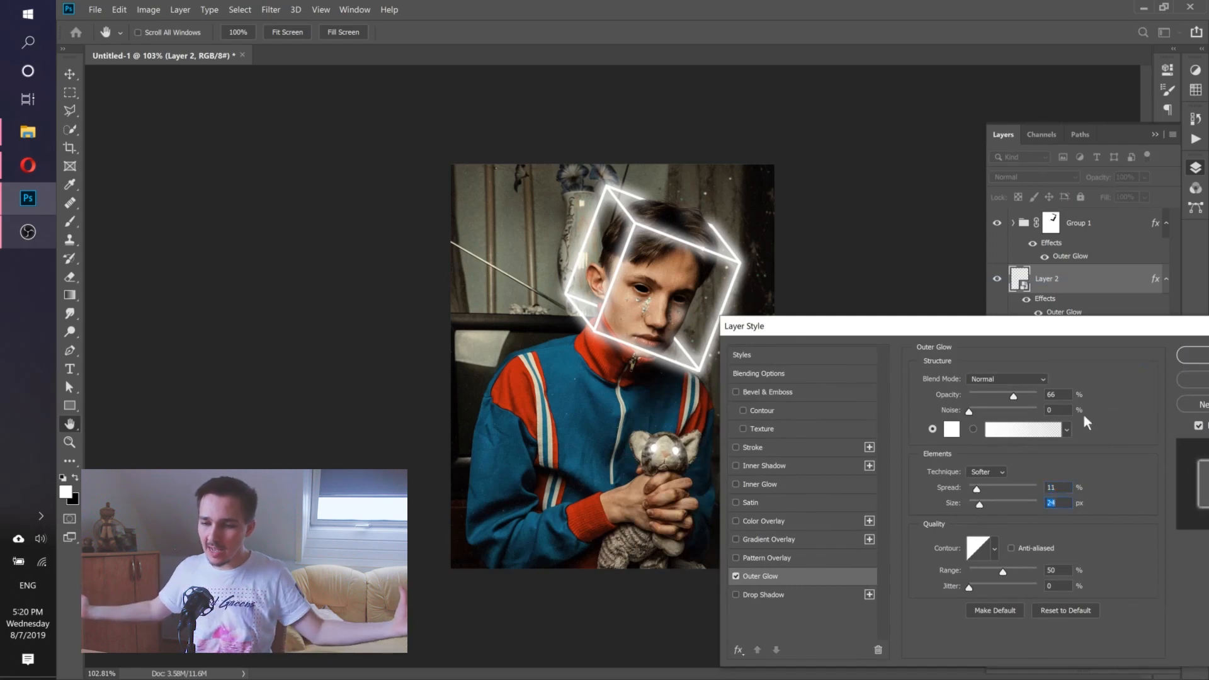
{"action": "key", "text": "Return"}
- Apply a Gaussian Blur with a 2 px radius to the toy cat's glowing eyes layer
{"action": "left_click", "coordinate": [275, 9]}
{"action": "left_click", "coordinate": [315, 98]}
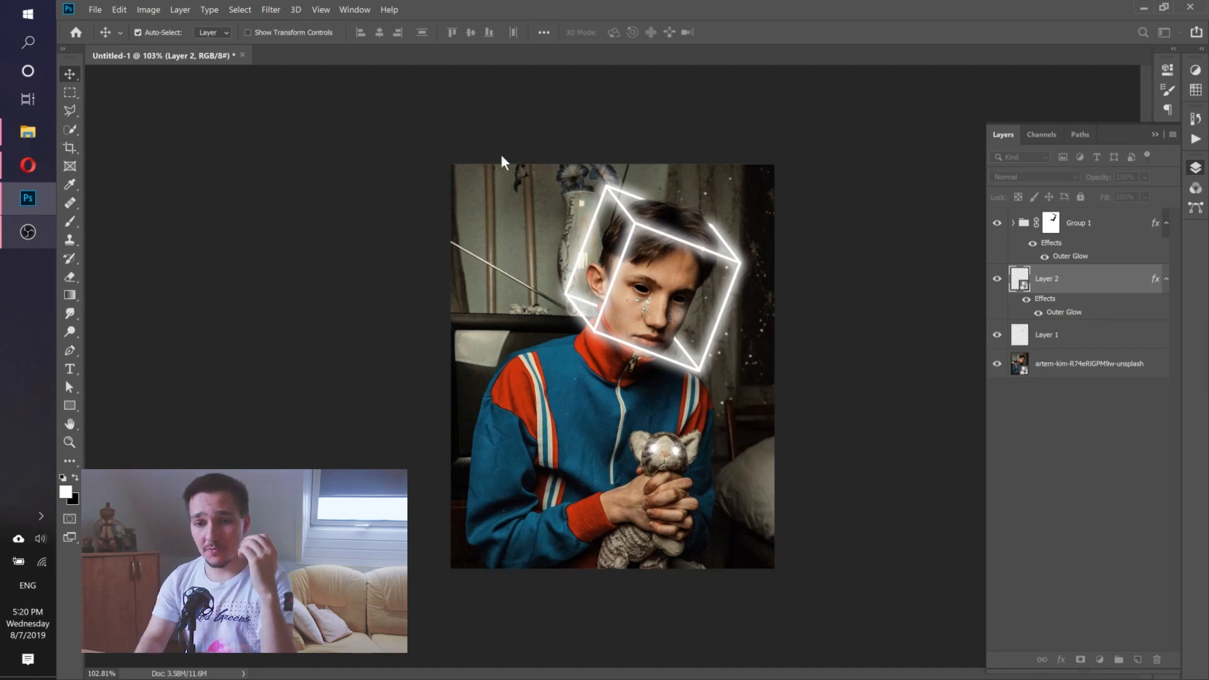
{"action": "left_click", "coordinate": [273, 9]}
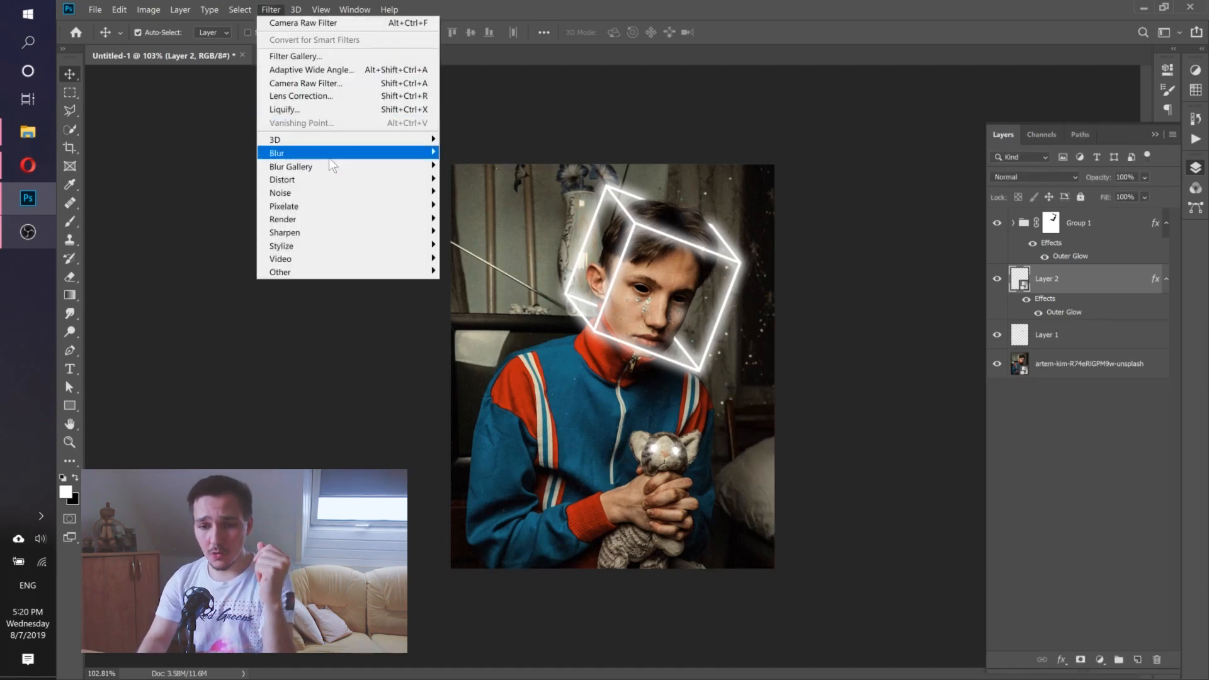
{"action": "mouse_move", "coordinate": [377, 153]}
{"action": "left_click", "coordinate": [466, 211]}
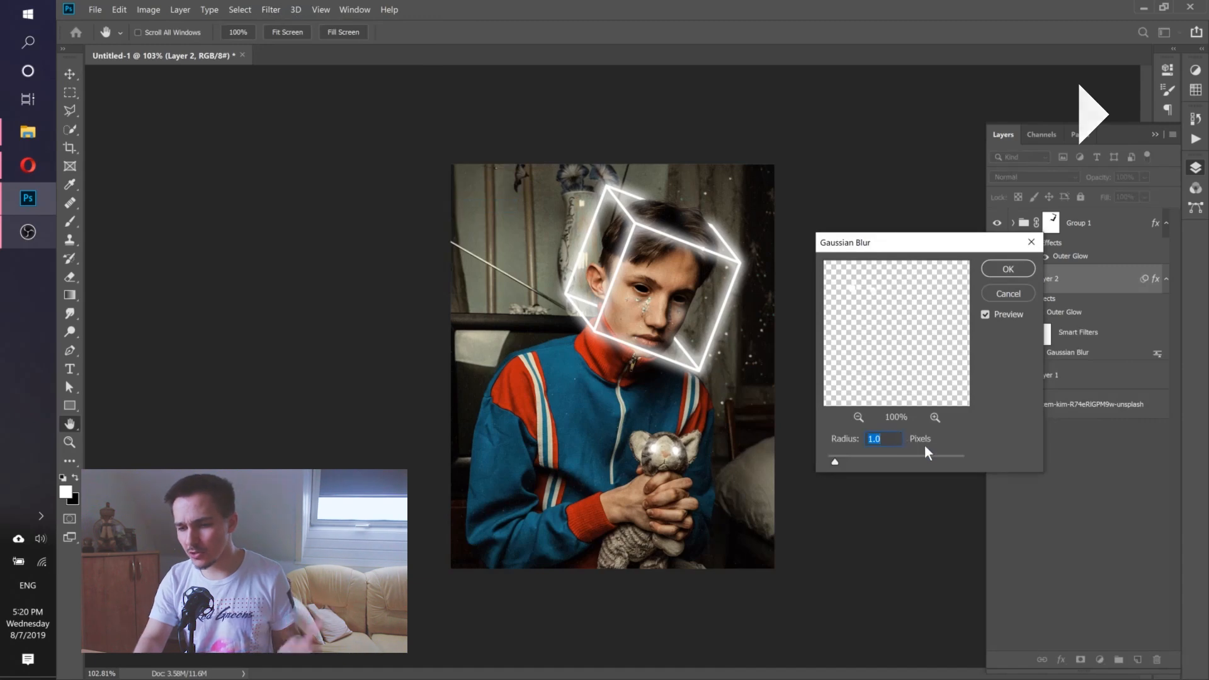
{"action": "type", "text": "2"}
{"action": "key", "text": "Tab"}
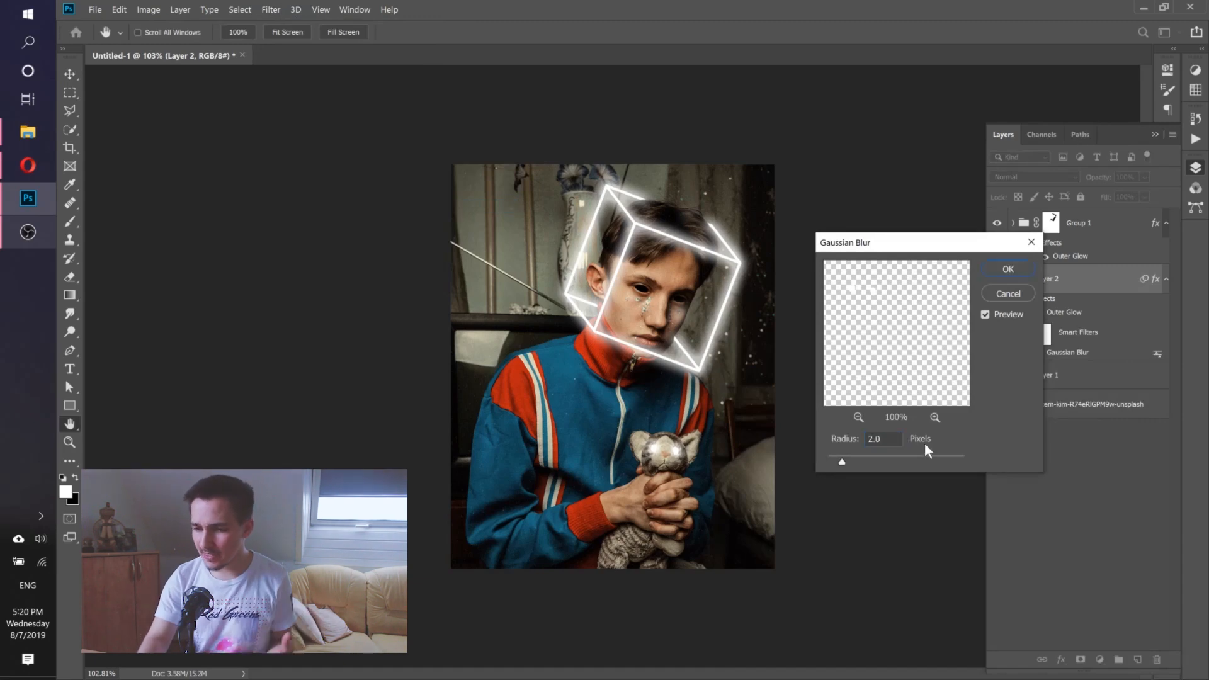
{"action": "left_click", "coordinate": [1006, 268]}
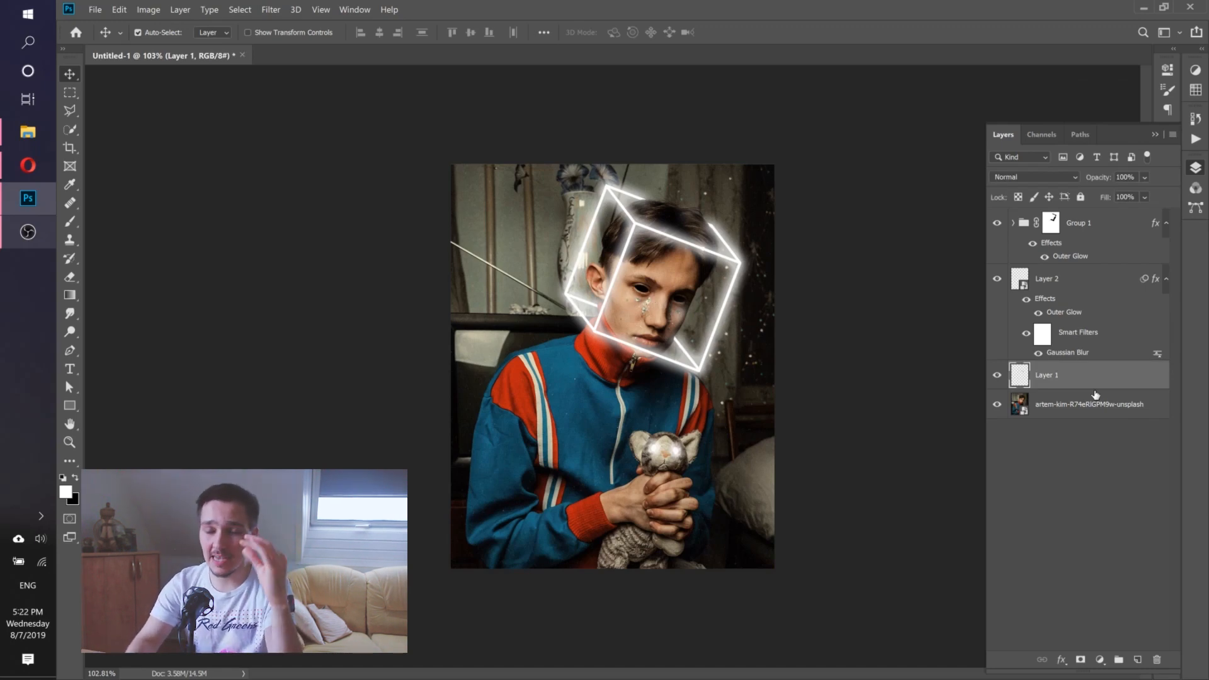
- Convert the subject's black eyes layer to a smart object and add a black Outer Glow with 66% opacity, 11% spread and 24 px size
{"action": "right_click", "coordinate": [1095, 394]}
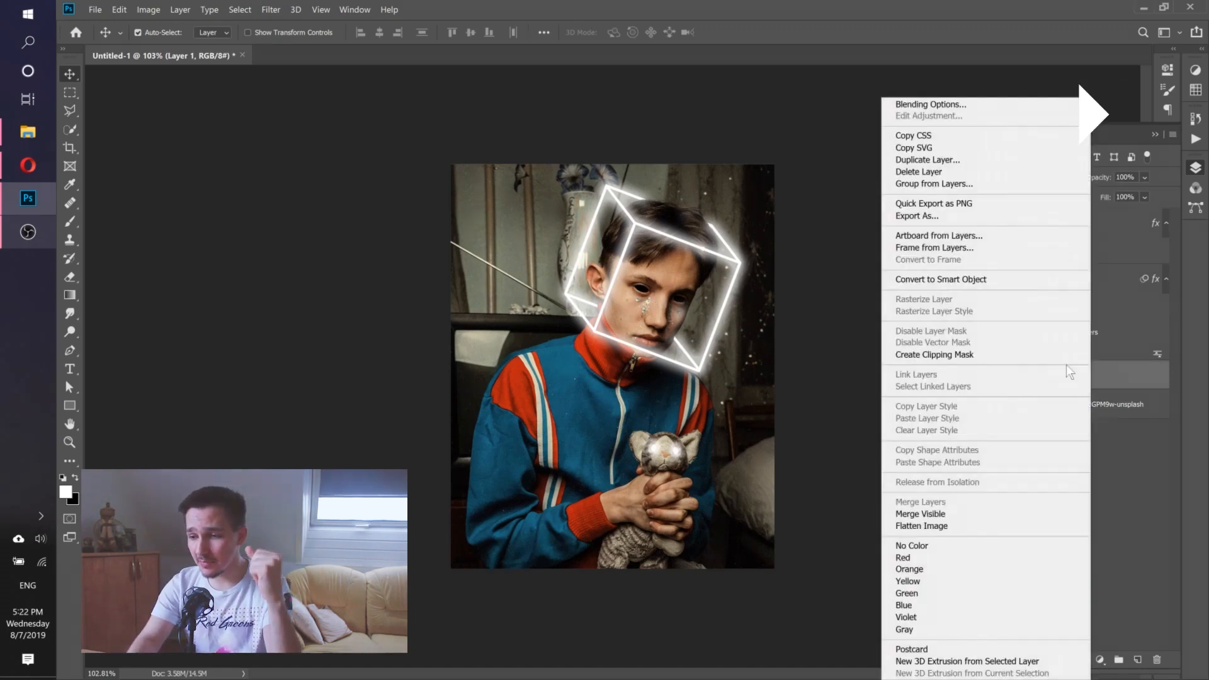
{"action": "left_click", "coordinate": [937, 282]}
{"action": "key", "text": "ctrl+0"}
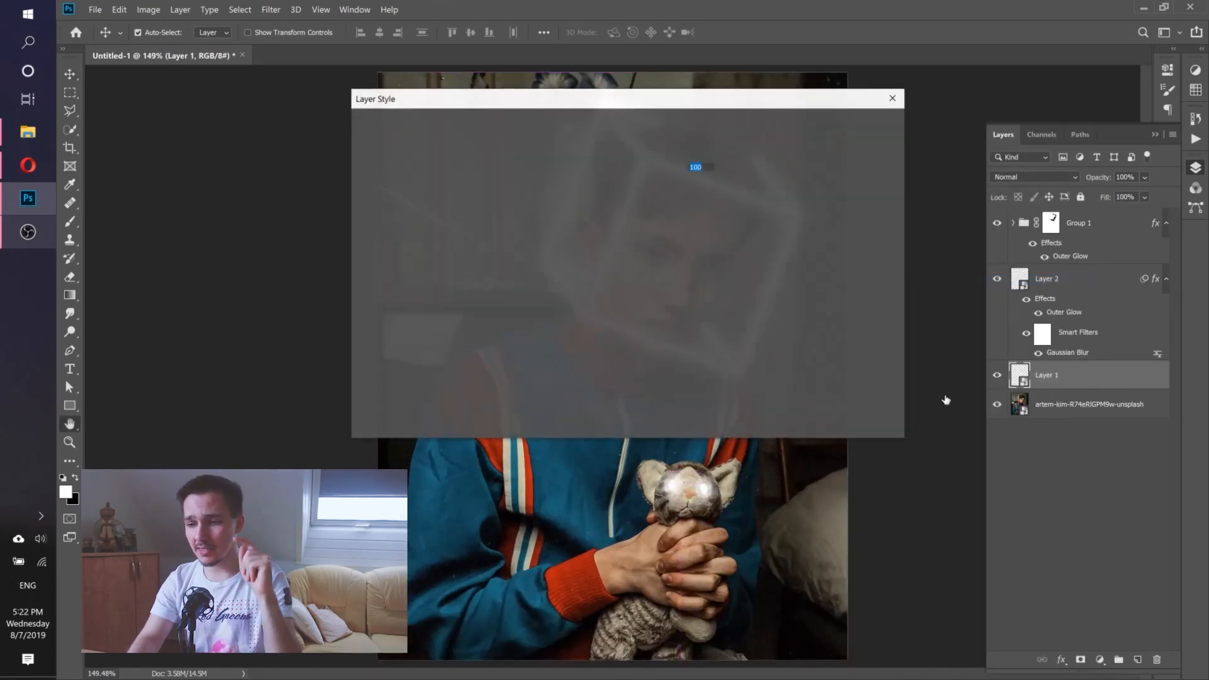
{"action": "left_click", "coordinate": [401, 348]}
{"action": "left_click_drag", "start_coordinate": [448, 108], "coordinate": [901, 257]}
{"action": "left_click", "coordinate": [1033, 349]}
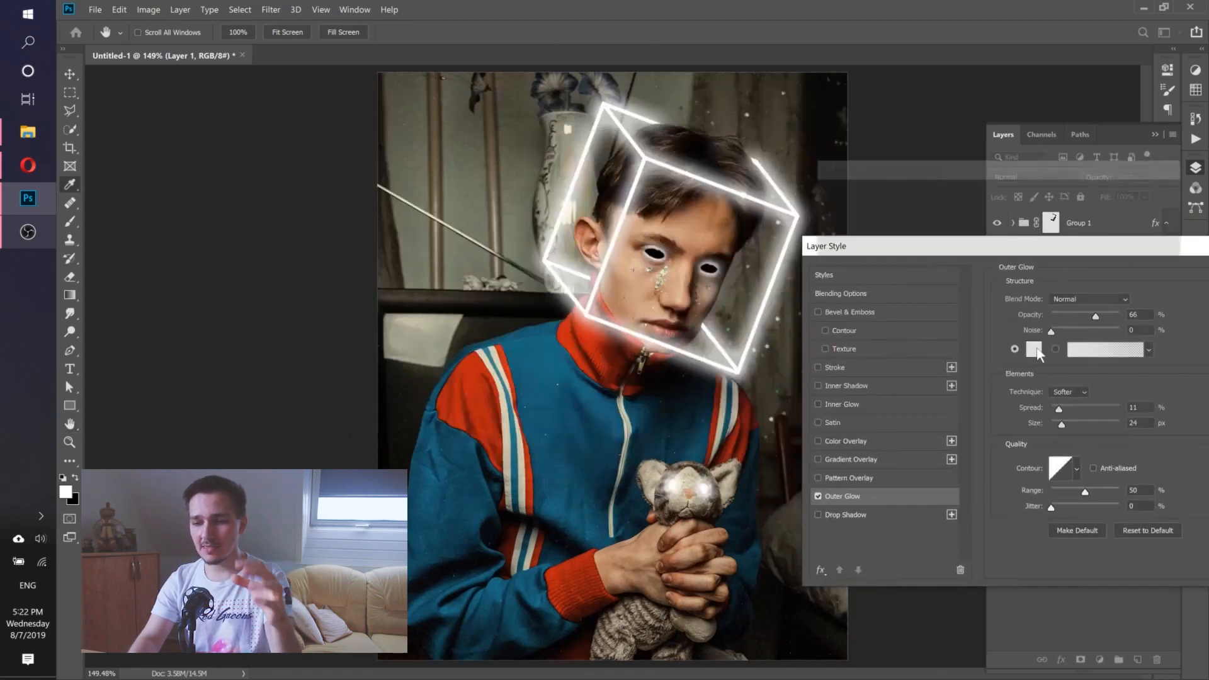
{"action": "left_click_drag", "start_coordinate": [885, 332], "coordinate": [843, 397]}
{"action": "key", "text": "Return"}
{"action": "left_click_drag", "start_coordinate": [1012, 249], "coordinate": [891, 264]}
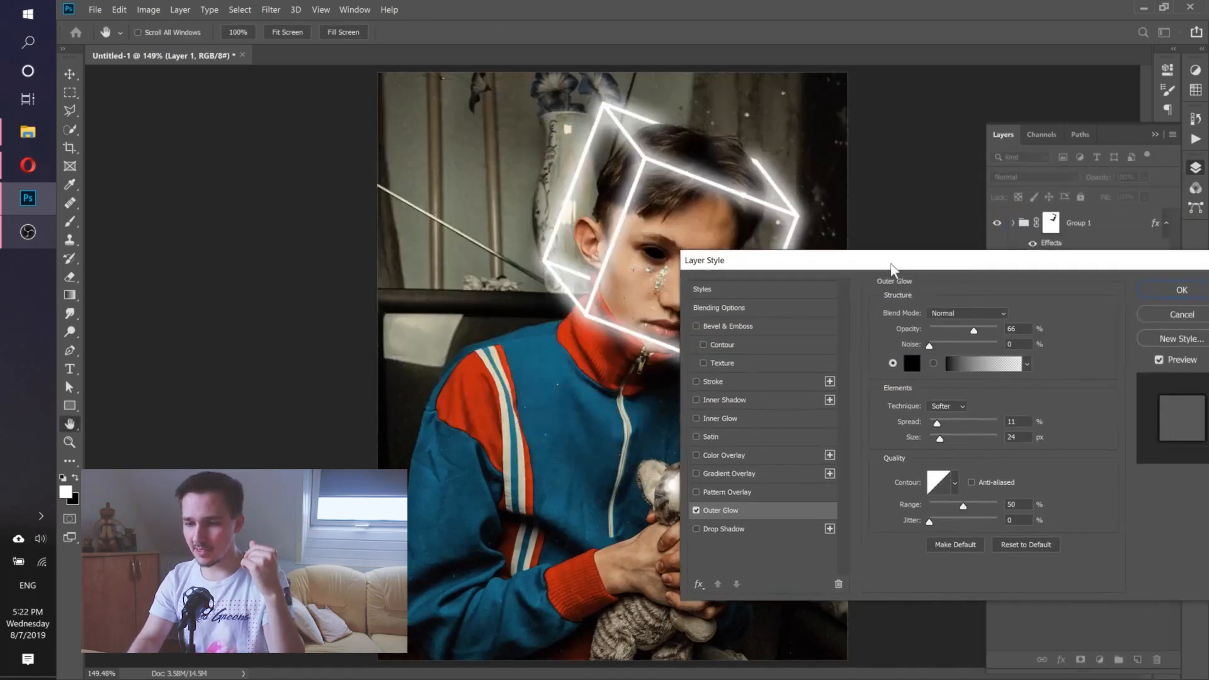
{"action": "left_click", "coordinate": [1156, 291]}
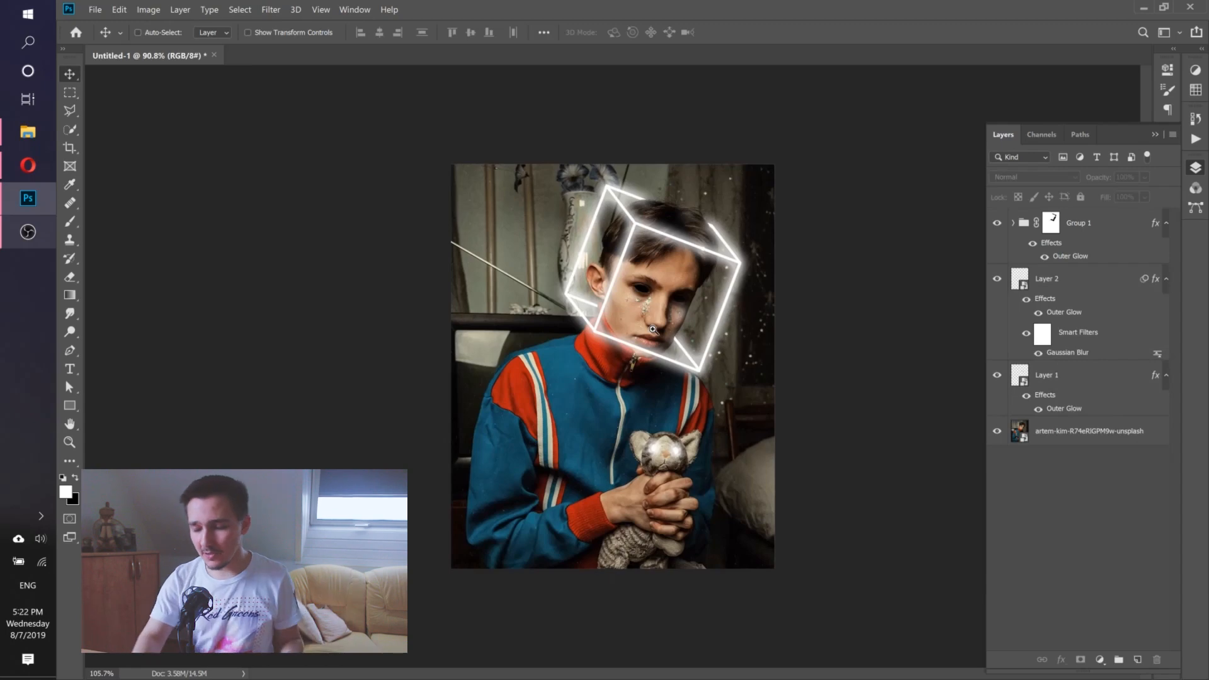
- In Camera Raw on the portrait photo, set Contrast -57, Highlights +48, Shadows +56, Blacks +76, Texture +33, Clarity +13, Dehaze +43 and Vibrance +3
{"action": "left_click", "coordinate": [1063, 431]}
{"action": "left_click", "coordinate": [271, 10]}
{"action": "left_click", "coordinate": [306, 83]}
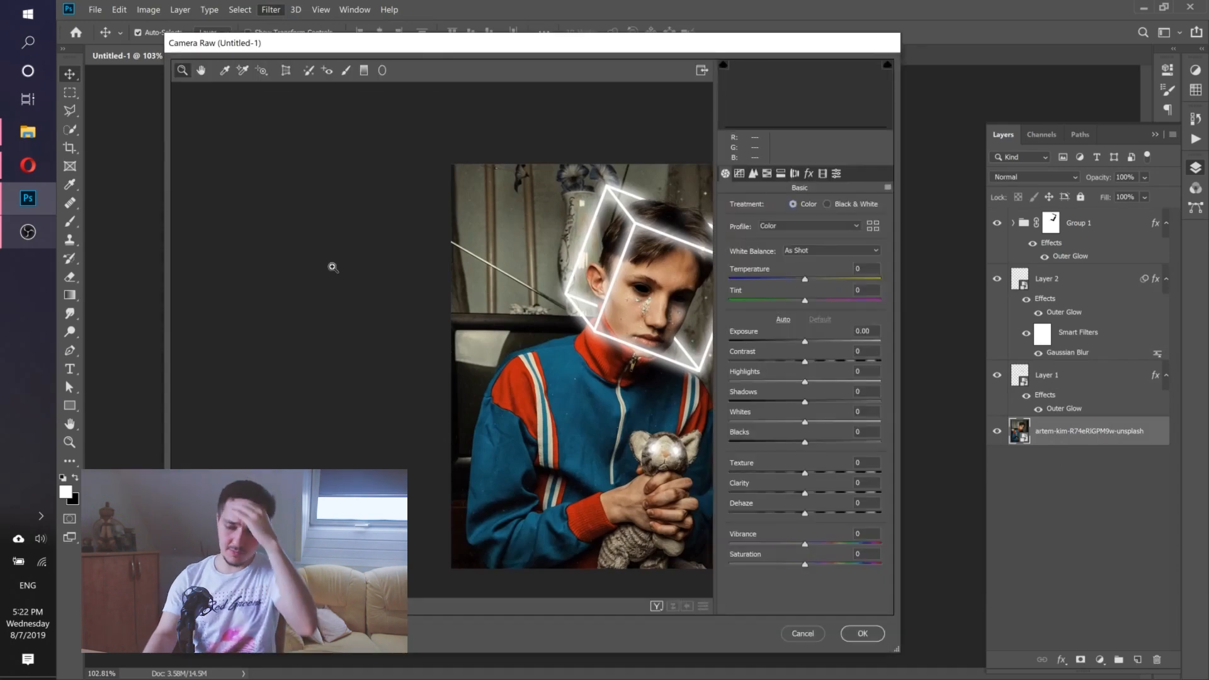
{"action": "mouse_move", "coordinate": [809, 282]}
{"action": "left_mouse_down"}
{"action": "mouse_move", "coordinate": [804, 303]}
{"action": "mouse_move", "coordinate": [780, 306]}
{"action": "mouse_move", "coordinate": [818, 304]}
{"action": "mouse_move", "coordinate": [790, 279]}
{"action": "left_mouse_up"}
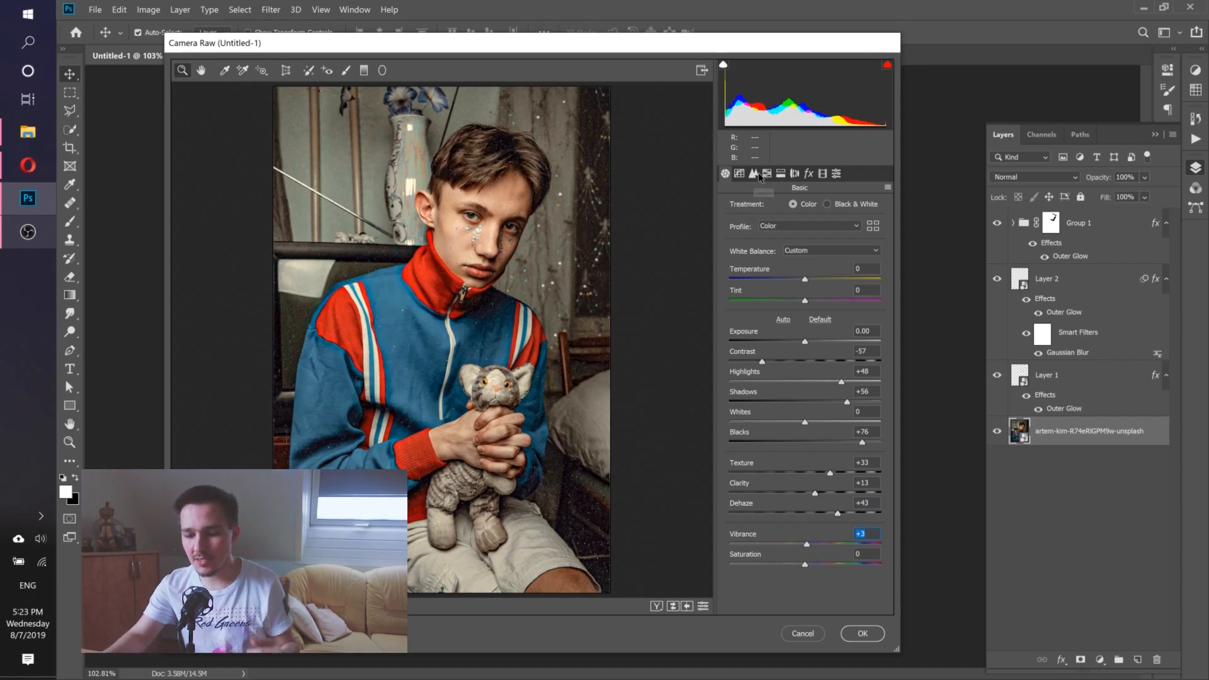
- Set the HSL hues to Reds -3, Oranges -41, Yellows +100, Greens +100, Aquas +87, Blues -100 and Purples +1, and apply the filter
{"action": "left_click", "coordinate": [765, 174]}
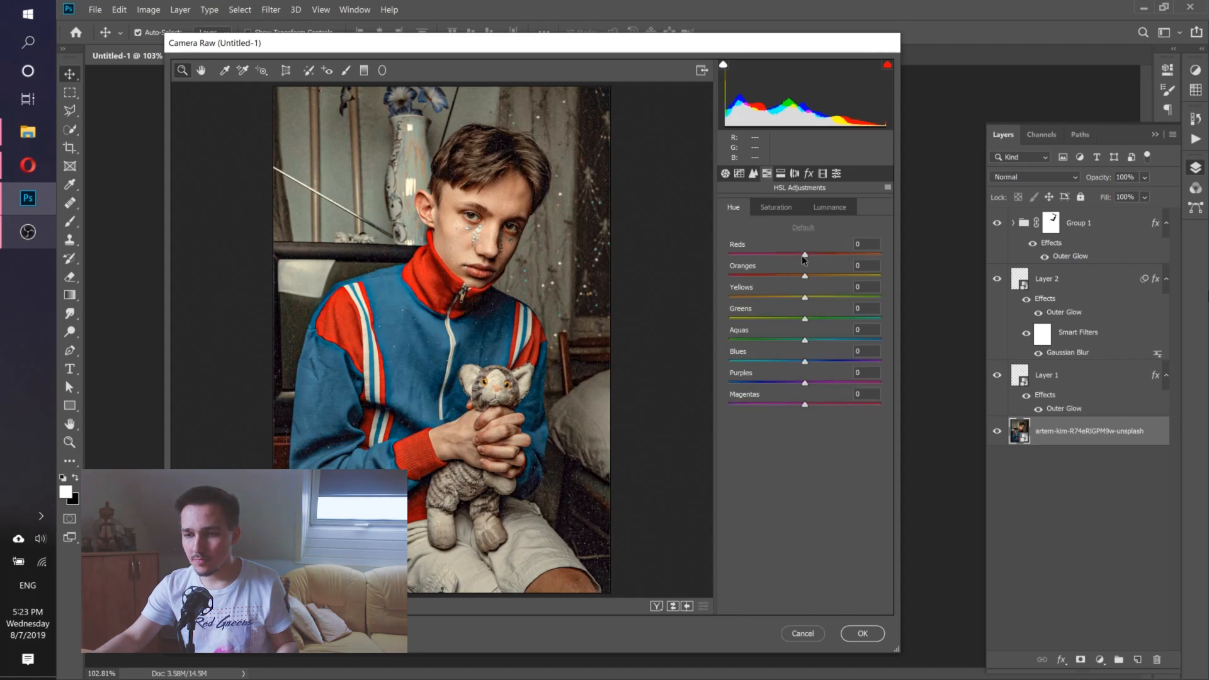
{"action": "left_click_drag", "start_coordinate": [732, 258], "coordinate": [774, 287]}
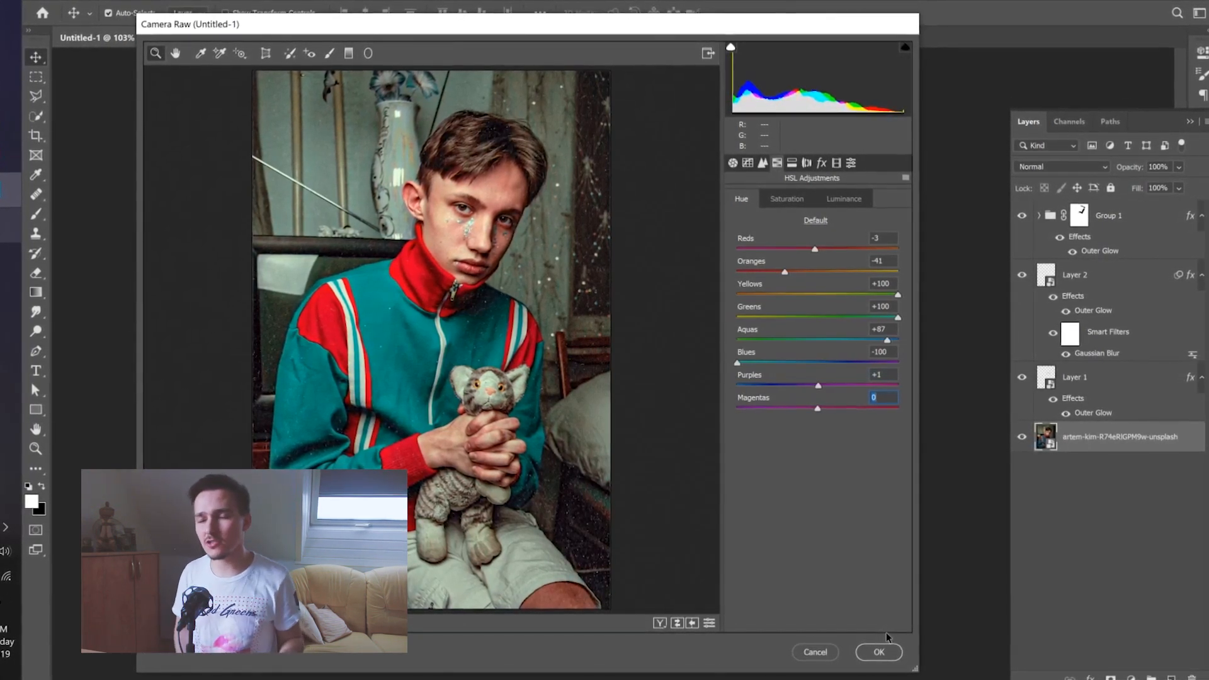
{"action": "left_click", "coordinate": [881, 652]}
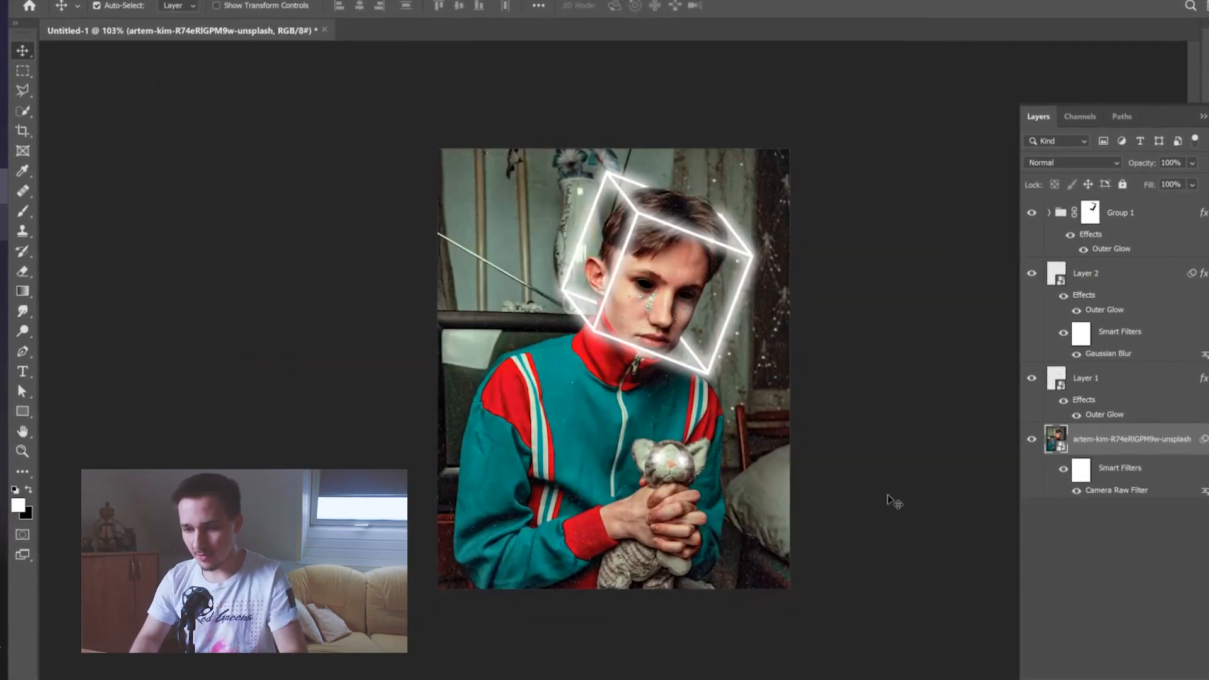
- Look at the cube's side faces in the reference Instagram post and minimize the browser to return to Photoshop
{"action": "left_click", "coordinate": [1121, 603]}
{"action": "right_click", "coordinate": [1120, 605]}
{"action": "left_click", "coordinate": [1090, 520]}
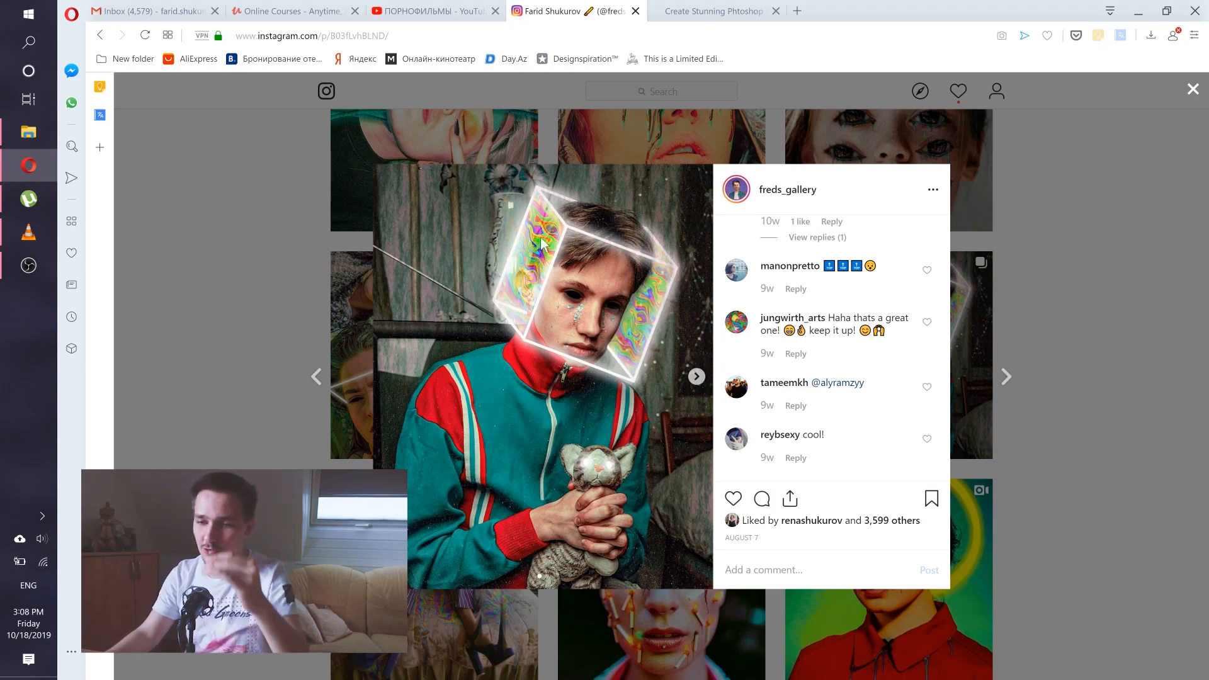
{"action": "left_click", "coordinate": [1137, 12]}
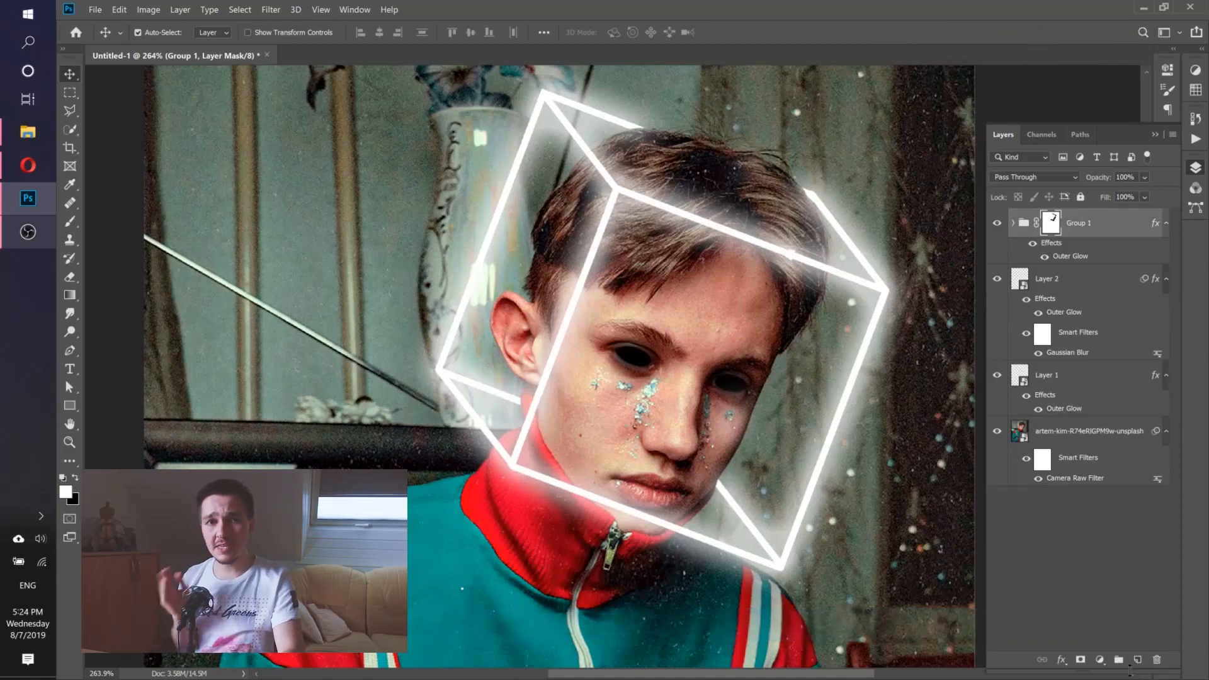
- Add an empty layer above the cube group and a Hue/Saturation adjustment over it with Hue -86 and Saturation +81
{"action": "left_click", "coordinate": [1137, 659]}
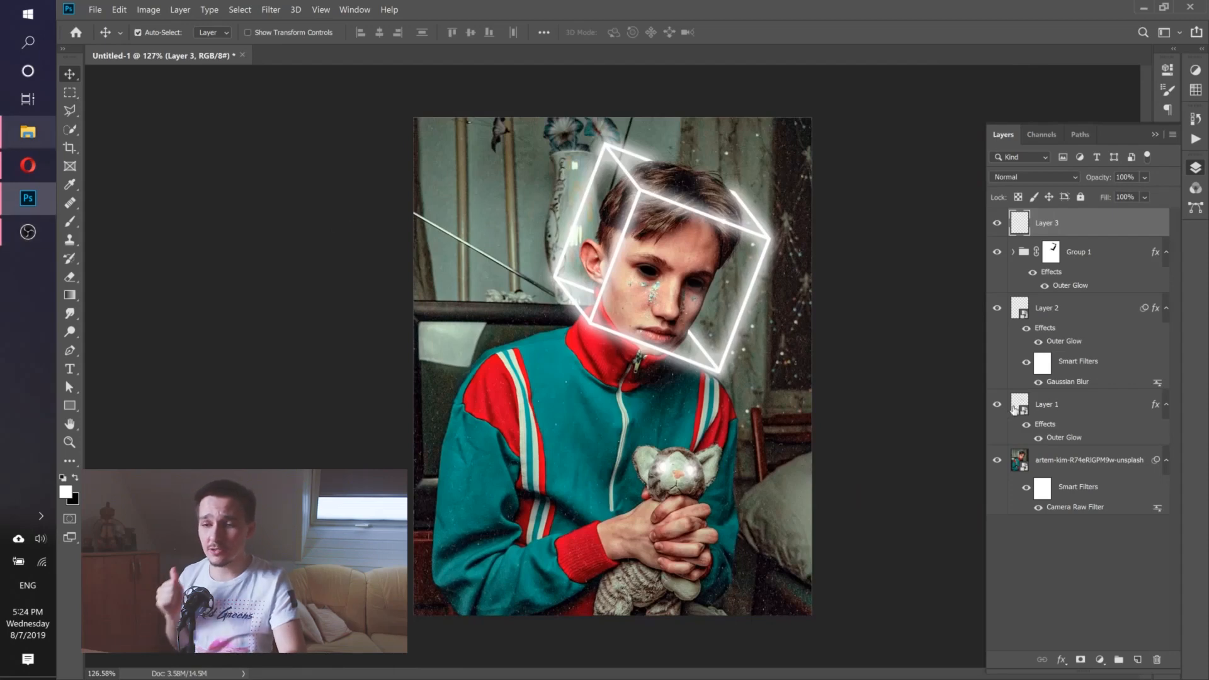
{"action": "left_click", "coordinate": [1099, 659]}
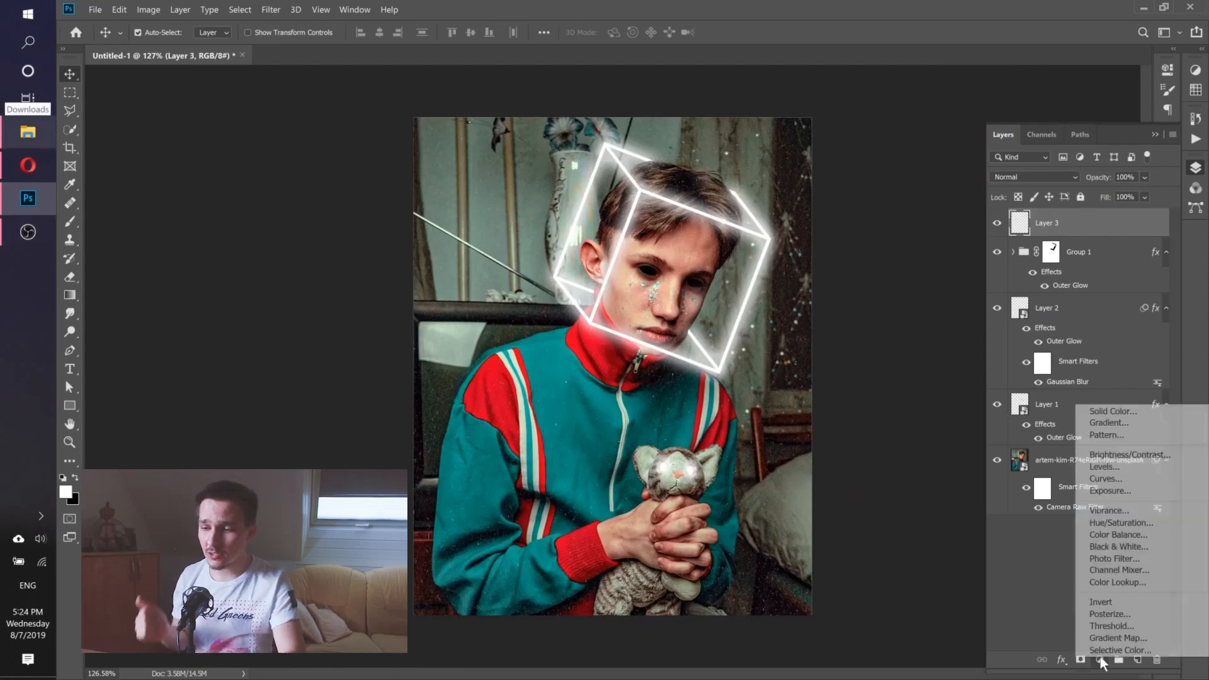
{"action": "left_click", "coordinate": [1106, 522]}
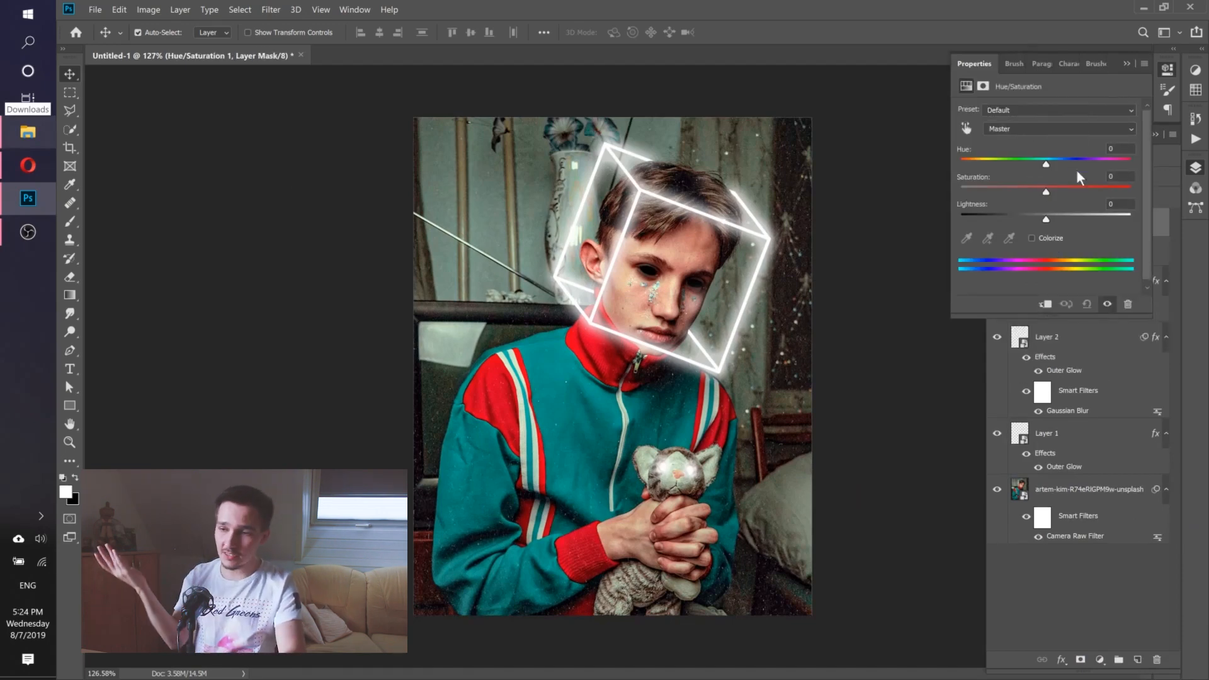
{"action": "left_click", "coordinate": [1115, 186]}
{"action": "left_click", "coordinate": [994, 160]}
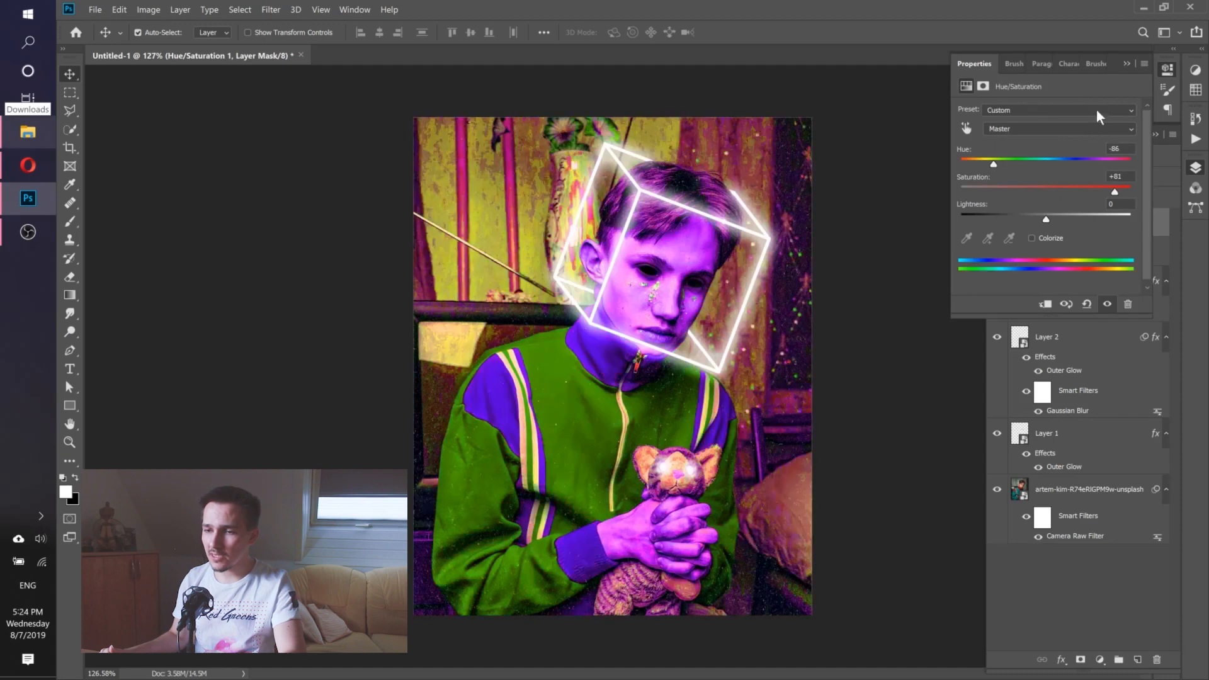
{"action": "left_click", "coordinate": [1127, 64]}
- Clip the Hue/Saturation adjustment to the empty Layer 3 so it affects only that layer
{"action": "left_click", "coordinate": [1081, 258]}
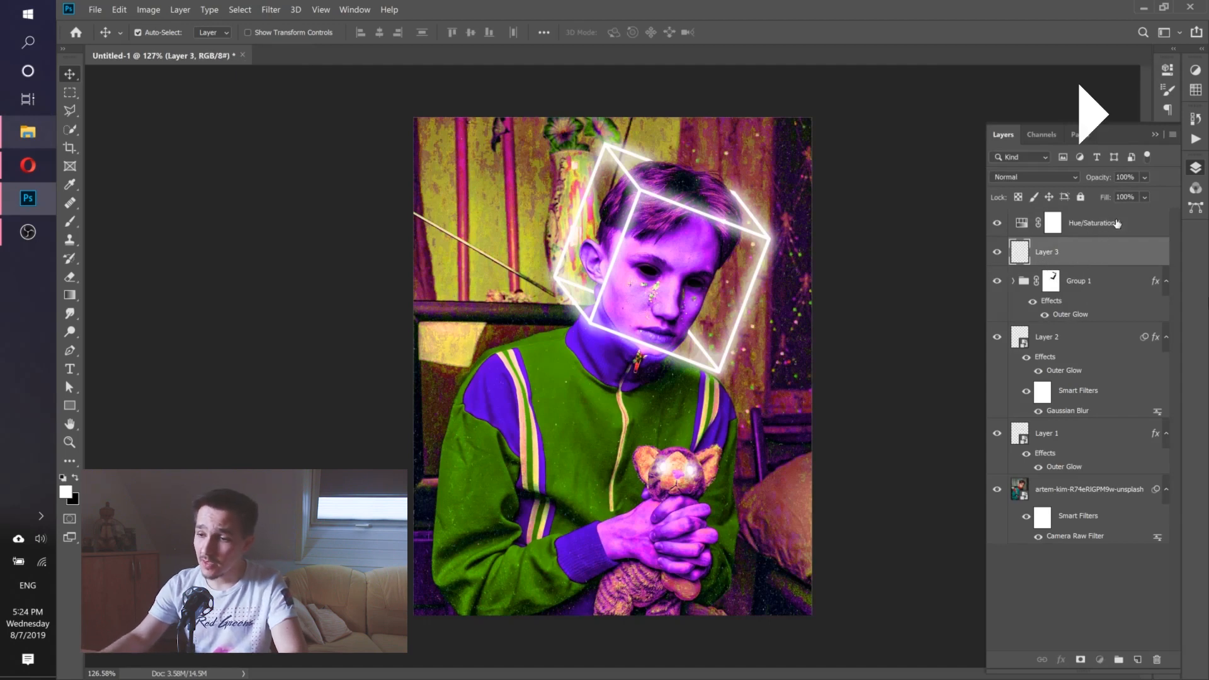
{"action": "left_click", "coordinate": [1117, 223]}
{"action": "key", "text": "ctrl+alt+g"}
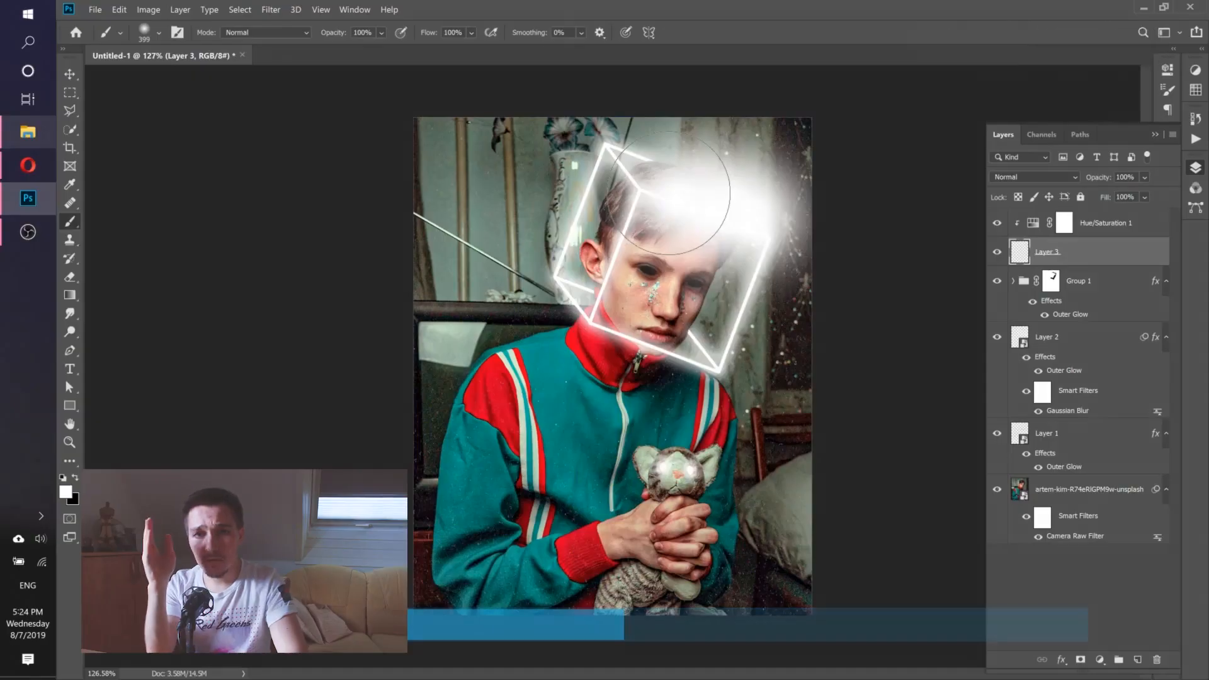
- Undo the white brush stroke and set up the Mixer Brush with a 360 px tip
{"action": "key", "text": "ctrl+z"}
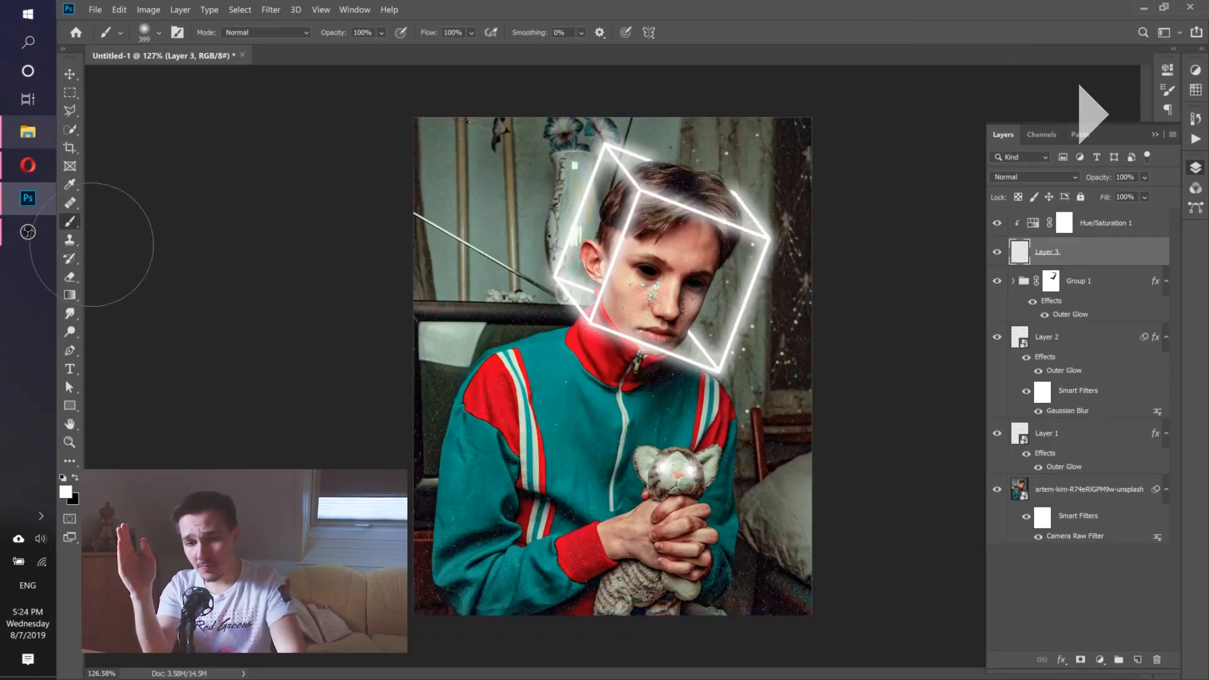
{"action": "right_click", "coordinate": [71, 220]}
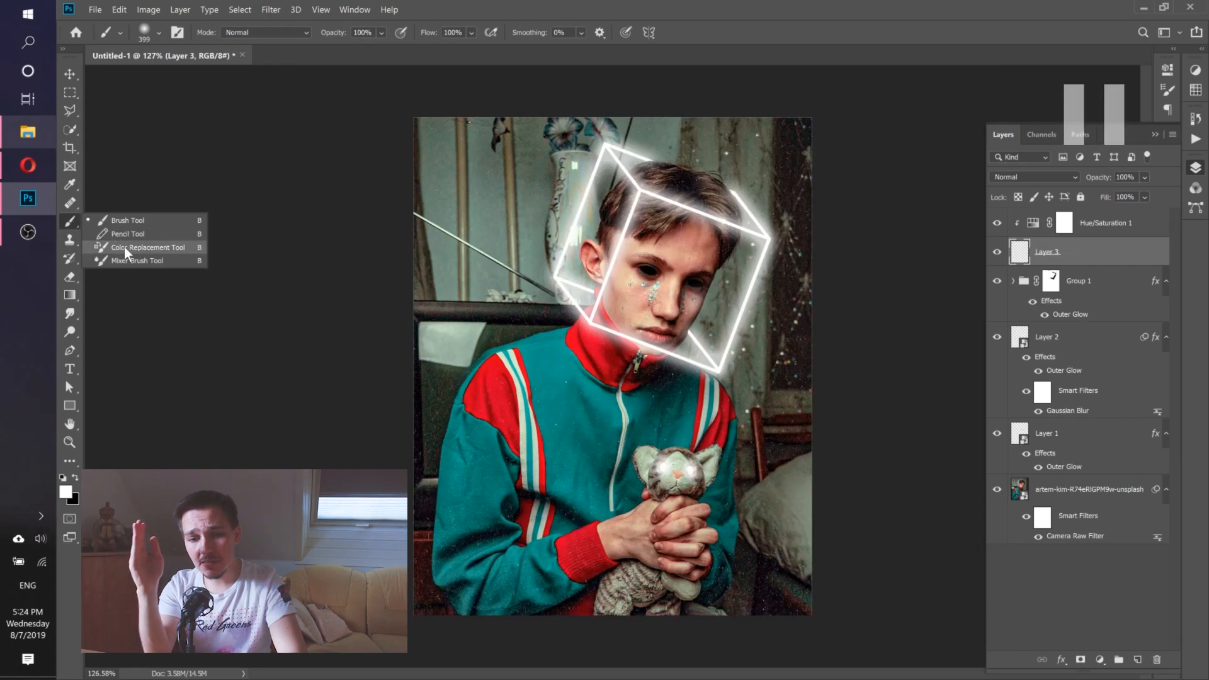
{"action": "left_click", "coordinate": [134, 260]}
{"action": "left_click_drag", "start_coordinate": [514, 199], "coordinate": [670, 224]}
{"action": "left_click_drag", "start_coordinate": [546, 362], "coordinate": [540, 122]}
{"action": "left_click_drag", "start_coordinate": [542, 190], "coordinate": [696, 172]}
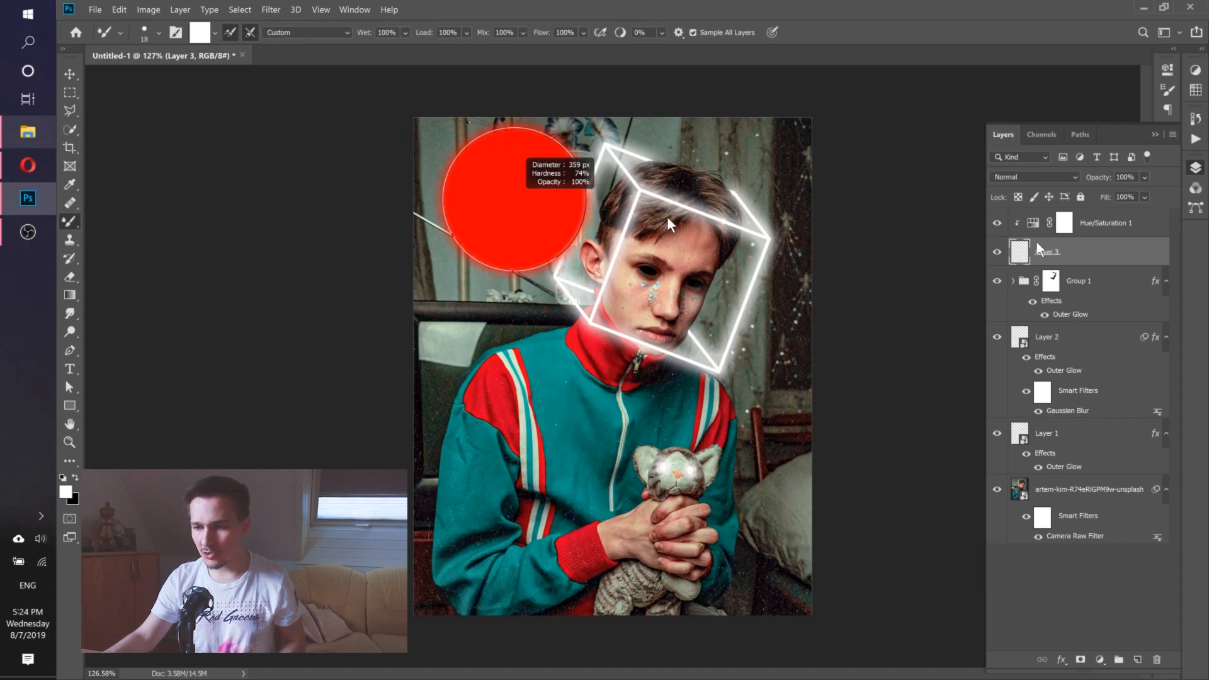
{"action": "left_click_drag", "start_coordinate": [667, 216], "coordinate": [587, 40]}
{"action": "left_click_drag", "start_coordinate": [544, 368], "coordinate": [539, 151]}
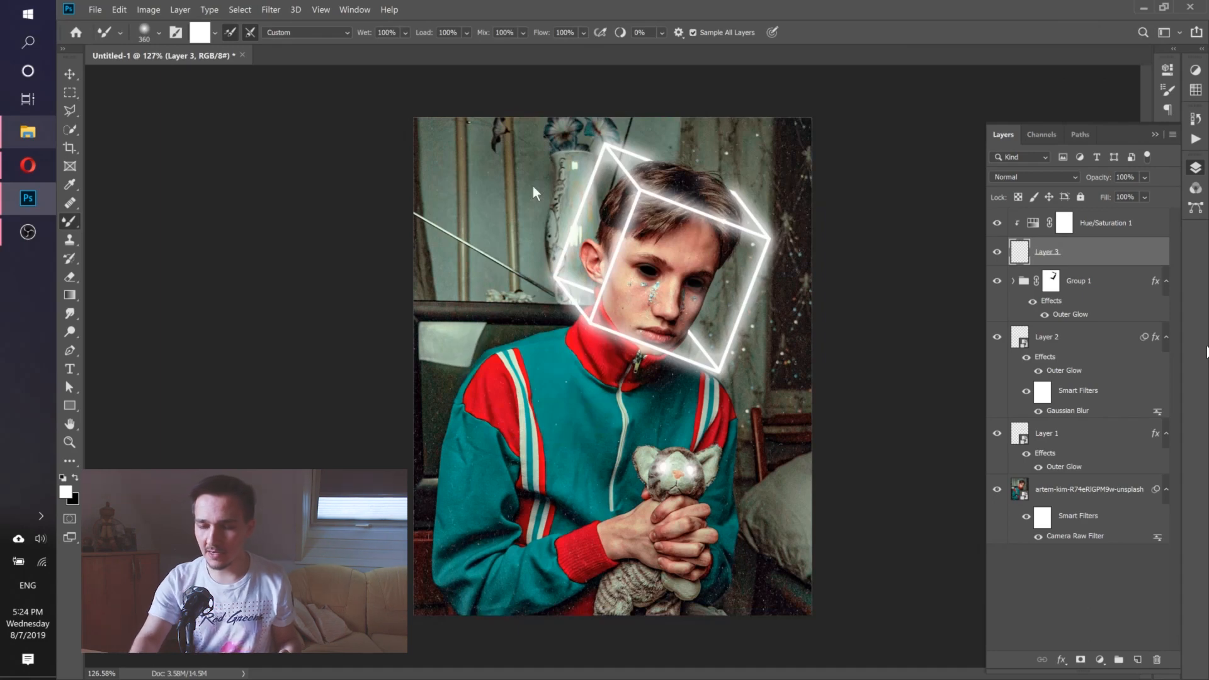
- Cover the whole canvas on Layer 3 with swirling rainbow strokes using the Mixer Brush
{"action": "mouse_move", "coordinate": [530, 185]}
{"action": "left_mouse_down"}
{"action": "mouse_move", "coordinate": [737, 163]}
{"action": "mouse_move", "coordinate": [791, 175]}
{"action": "mouse_move", "coordinate": [737, 188]}
{"action": "mouse_move", "coordinate": [586, 184]}
{"action": "mouse_move", "coordinate": [471, 153]}
{"action": "mouse_move", "coordinate": [411, 192]}
{"action": "mouse_move", "coordinate": [435, 278]}
{"action": "mouse_move", "coordinate": [542, 297]}
{"action": "mouse_move", "coordinate": [722, 278]}
{"action": "mouse_move", "coordinate": [796, 285]}
{"action": "mouse_move", "coordinate": [827, 364]}
{"action": "mouse_move", "coordinate": [714, 416]}
{"action": "mouse_move", "coordinate": [443, 393]}
{"action": "mouse_move", "coordinate": [391, 419]}
{"action": "mouse_move", "coordinate": [399, 469]}
{"action": "mouse_move", "coordinate": [544, 503]}
{"action": "mouse_move", "coordinate": [775, 473]}
{"action": "mouse_move", "coordinate": [832, 486]}
{"action": "mouse_move", "coordinate": [832, 520]}
{"action": "mouse_move", "coordinate": [797, 568]}
{"action": "mouse_move", "coordinate": [729, 613]}
{"action": "mouse_move", "coordinate": [440, 600]}
{"action": "mouse_move", "coordinate": [390, 601]}
{"action": "left_mouse_up"}
{"action": "left_click_drag", "start_coordinate": [489, 426], "coordinate": [475, 530]}
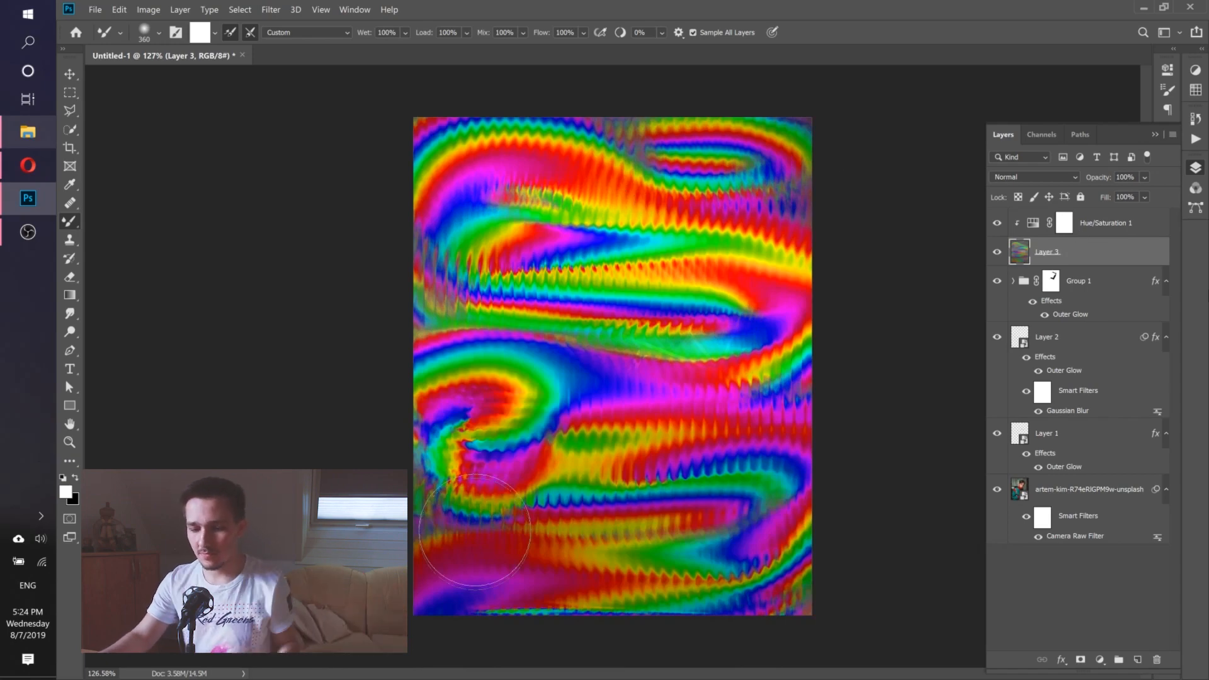
{"action": "mouse_move", "coordinate": [474, 531]}
{"action": "left_mouse_down"}
{"action": "mouse_move", "coordinate": [522, 466]}
{"action": "mouse_move", "coordinate": [616, 396]}
{"action": "mouse_move", "coordinate": [743, 454]}
{"action": "mouse_move", "coordinate": [718, 554]}
{"action": "left_mouse_up"}
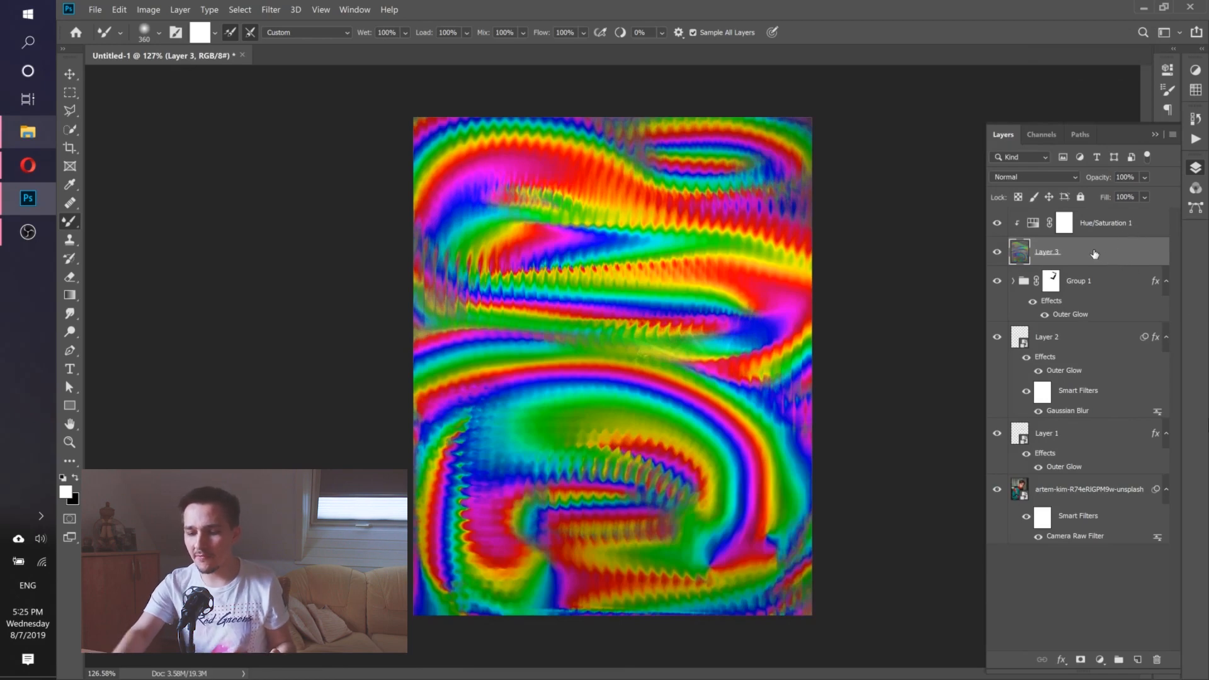
- Convert the rainbow Layer 3 and its Hue/Saturation adjustment together into one smart object
{"action": "left_click", "coordinate": [1100, 223], "text": "shift"}
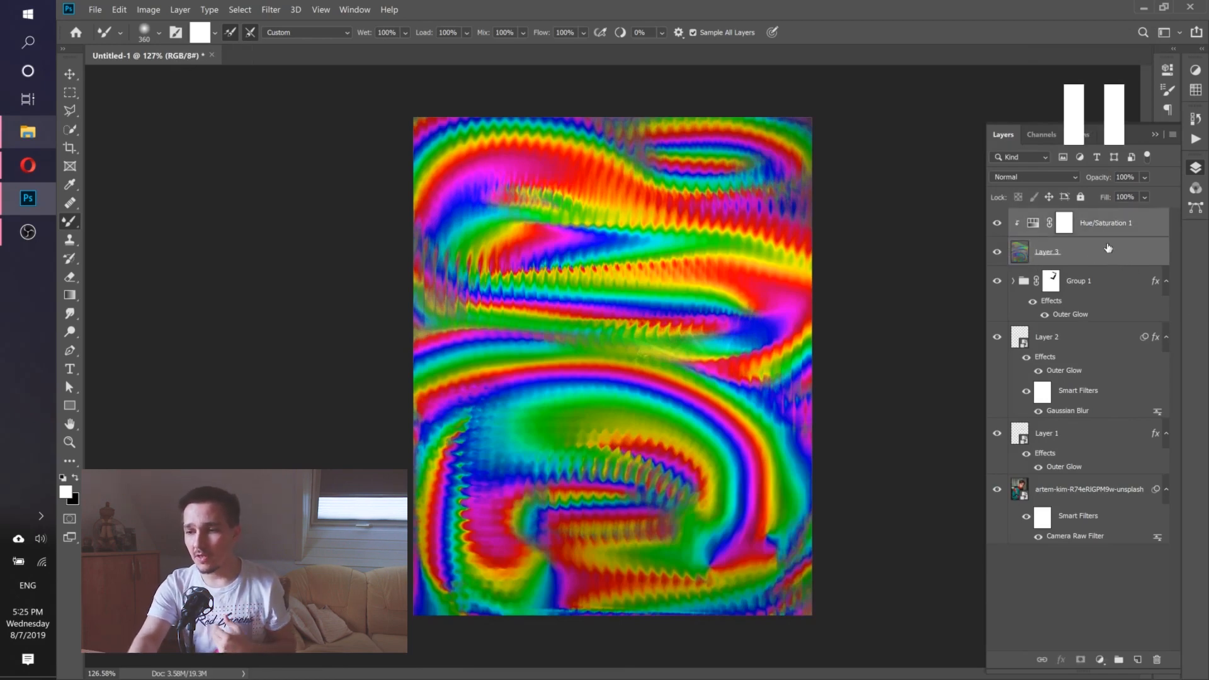
{"action": "right_click", "coordinate": [1107, 247]}
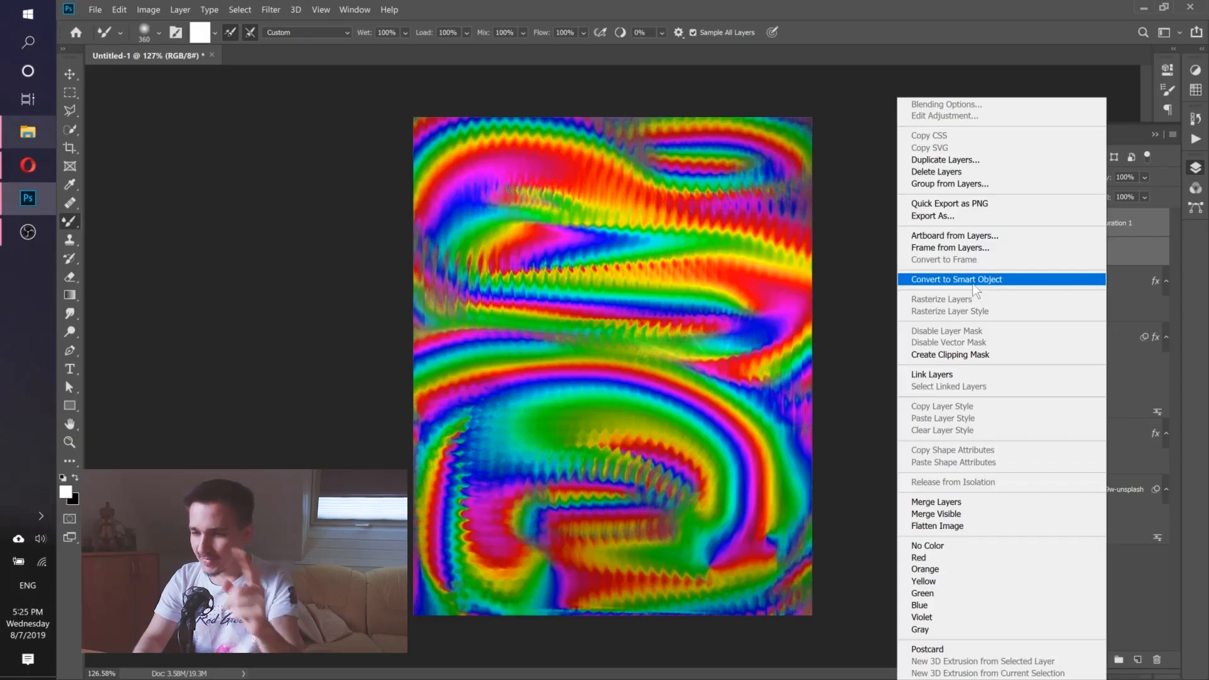
{"action": "left_click", "coordinate": [972, 284]}
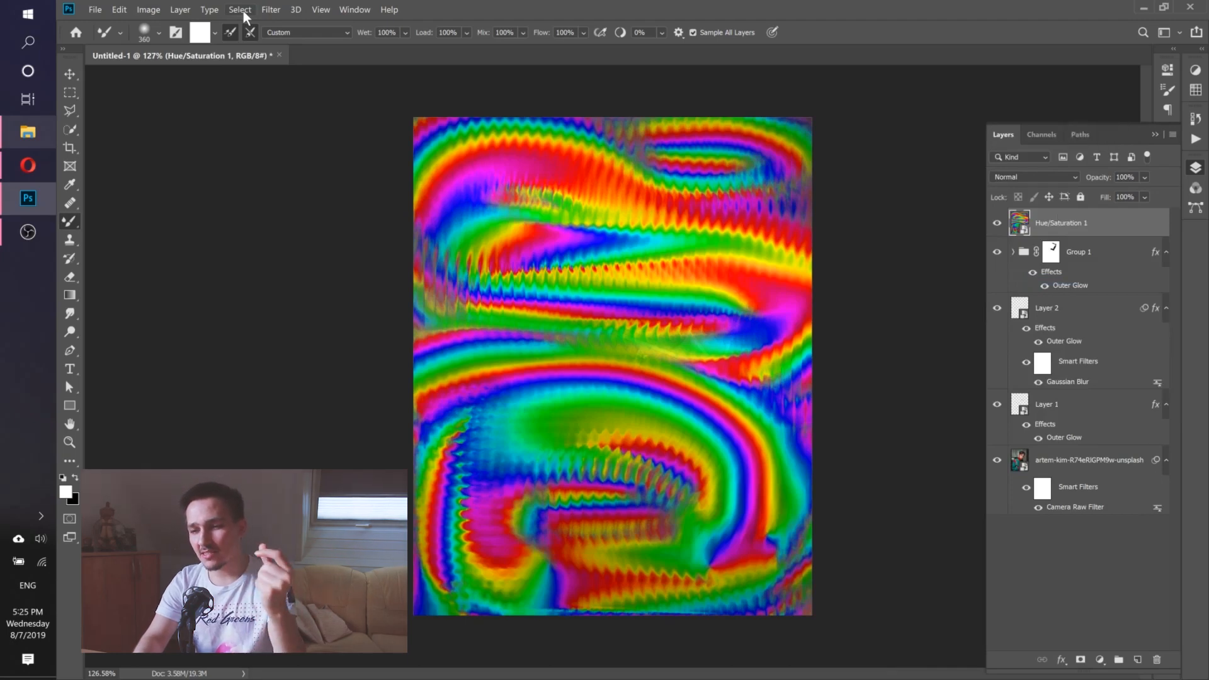
- Open Liquify on the rainbow smart object and twirl its stripes with the Twirl Clockwise tool at size 330
{"action": "left_click", "coordinate": [270, 9]}
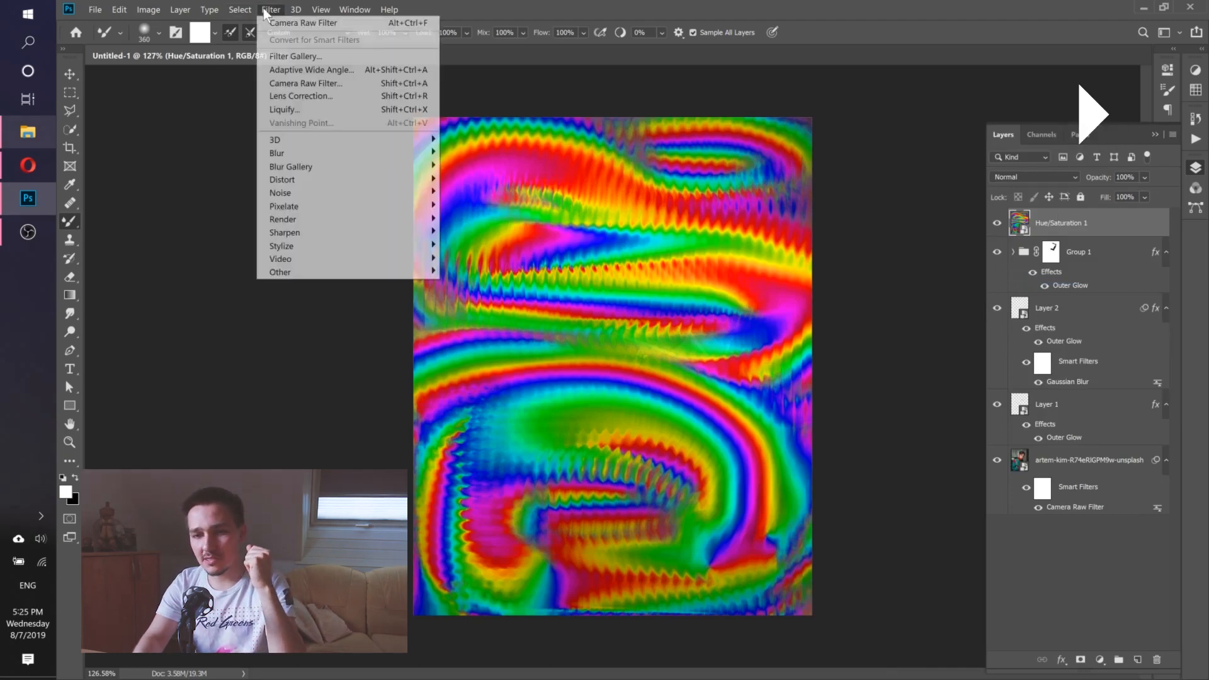
{"action": "left_click", "coordinate": [293, 112]}
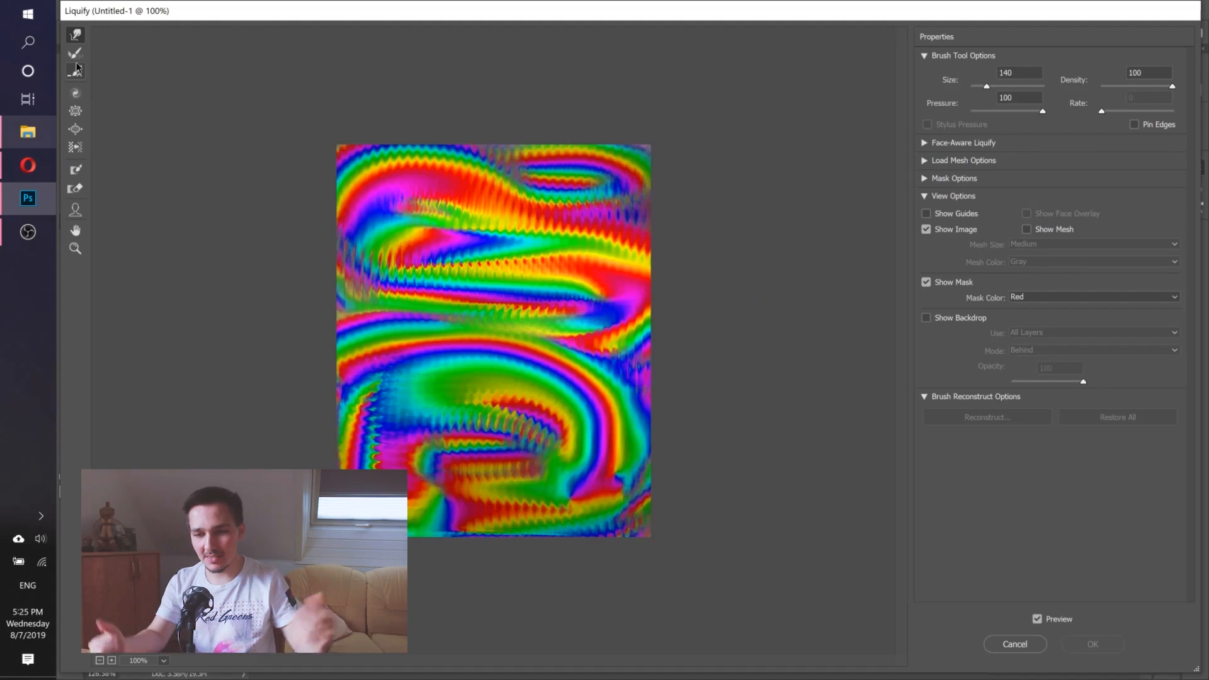
{"action": "left_click", "coordinate": [75, 92]}
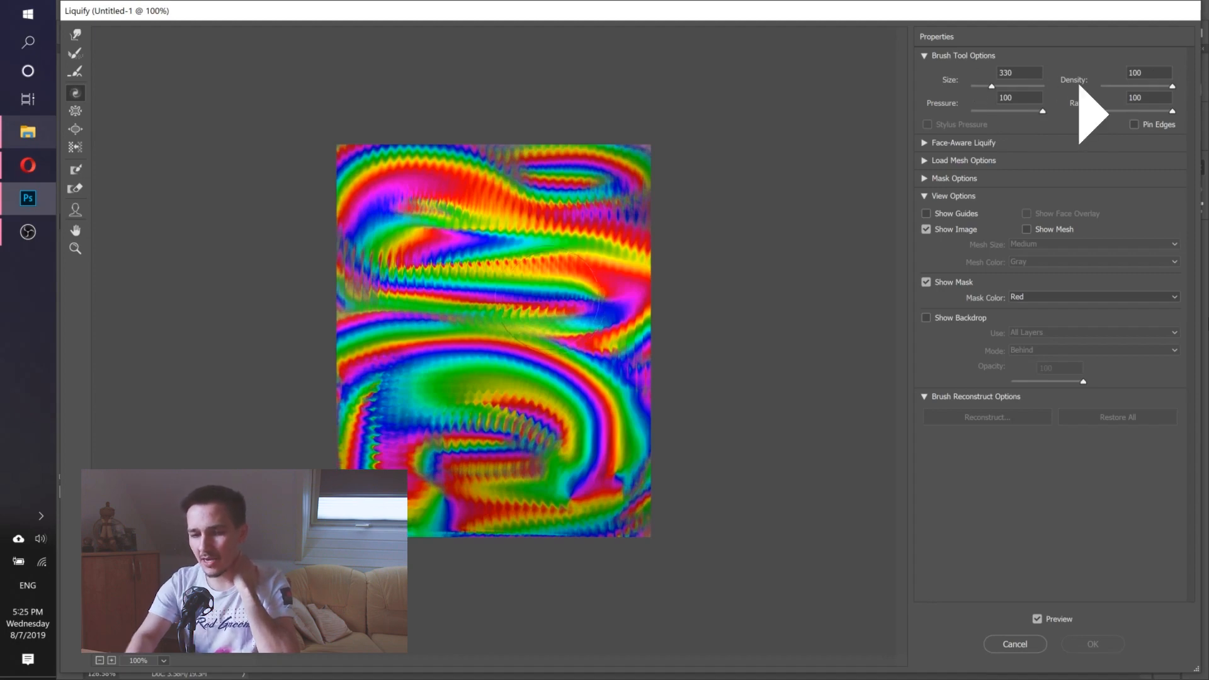
{"action": "mouse_move", "coordinate": [457, 261]}
{"action": "left_mouse_down"}
{"action": "mouse_move", "coordinate": [442, 230]}
{"action": "mouse_move", "coordinate": [410, 214]}
{"action": "mouse_move", "coordinate": [452, 185]}
{"action": "mouse_move", "coordinate": [650, 171]}
{"action": "mouse_move", "coordinate": [679, 189]}
{"action": "left_mouse_up"}
{"action": "mouse_move", "coordinate": [573, 246]}
{"action": "left_mouse_down"}
{"action": "mouse_move", "coordinate": [617, 283]}
{"action": "mouse_move", "coordinate": [639, 397]}
{"action": "mouse_move", "coordinate": [632, 444]}
{"action": "mouse_move", "coordinate": [535, 460]}
{"action": "mouse_move", "coordinate": [527, 435]}
{"action": "mouse_move", "coordinate": [460, 454]}
{"action": "mouse_move", "coordinate": [435, 431]}
{"action": "mouse_move", "coordinate": [402, 384]}
{"action": "mouse_move", "coordinate": [381, 271]}
{"action": "mouse_move", "coordinate": [409, 264]}
{"action": "mouse_move", "coordinate": [447, 296]}
{"action": "mouse_move", "coordinate": [428, 281]}
{"action": "mouse_move", "coordinate": [481, 277]}
{"action": "mouse_move", "coordinate": [554, 340]}
{"action": "mouse_move", "coordinate": [528, 403]}
{"action": "mouse_move", "coordinate": [472, 428]}
{"action": "mouse_move", "coordinate": [450, 418]}
{"action": "mouse_move", "coordinate": [447, 356]}
{"action": "mouse_move", "coordinate": [394, 414]}
{"action": "mouse_move", "coordinate": [413, 469]}
{"action": "mouse_move", "coordinate": [463, 493]}
{"action": "mouse_move", "coordinate": [559, 485]}
{"action": "mouse_move", "coordinate": [427, 516]}
{"action": "mouse_move", "coordinate": [378, 315]}
{"action": "mouse_move", "coordinate": [504, 175]}
{"action": "mouse_move", "coordinate": [433, 162]}
{"action": "mouse_move", "coordinate": [378, 340]}
{"action": "mouse_move", "coordinate": [564, 353]}
{"action": "mouse_move", "coordinate": [494, 196]}
{"action": "left_mouse_up"}
- Push the rainbow into flowing horizontal liquid waves with the Forward Warp tool at size 140 and apply Liquify
{"action": "left_click", "coordinate": [76, 34]}
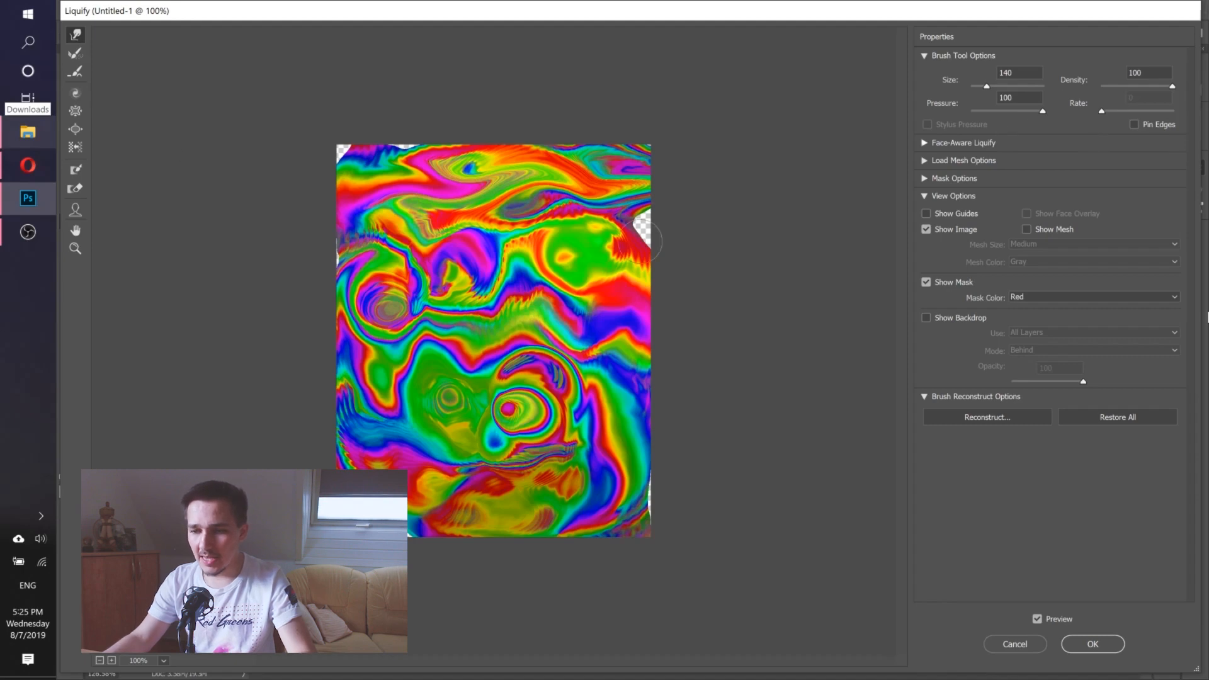
{"action": "mouse_move", "coordinate": [639, 249]}
{"action": "left_mouse_down"}
{"action": "mouse_move", "coordinate": [527, 272]}
{"action": "mouse_move", "coordinate": [375, 253]}
{"action": "left_mouse_up"}
{"action": "left_click_drag", "start_coordinate": [354, 331], "coordinate": [623, 312]}
{"action": "mouse_move", "coordinate": [639, 392]}
{"action": "left_mouse_down"}
{"action": "mouse_move", "coordinate": [488, 400]}
{"action": "mouse_move", "coordinate": [356, 395]}
{"action": "left_mouse_up"}
{"action": "mouse_move", "coordinate": [343, 453]}
{"action": "left_mouse_down"}
{"action": "mouse_move", "coordinate": [409, 447]}
{"action": "mouse_move", "coordinate": [516, 464]}
{"action": "mouse_move", "coordinate": [653, 461]}
{"action": "mouse_move", "coordinate": [593, 527]}
{"action": "mouse_move", "coordinate": [615, 531]}
{"action": "mouse_move", "coordinate": [419, 516]}
{"action": "left_mouse_up"}
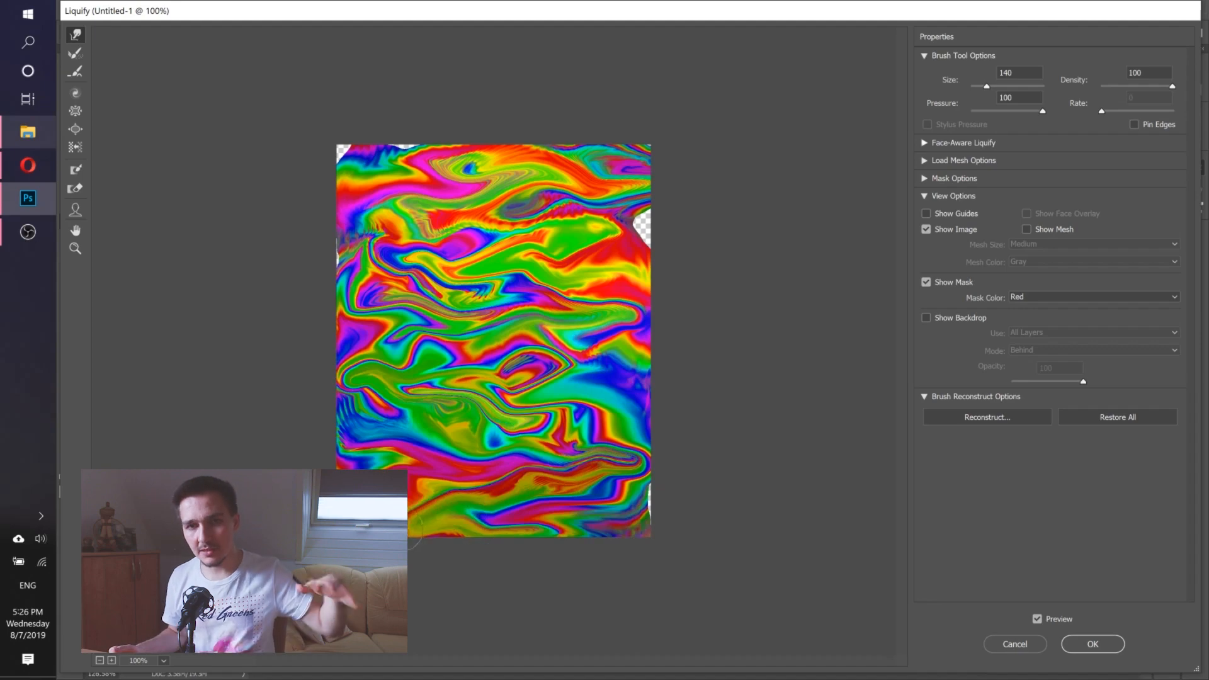
{"action": "left_click", "coordinate": [1089, 643]}
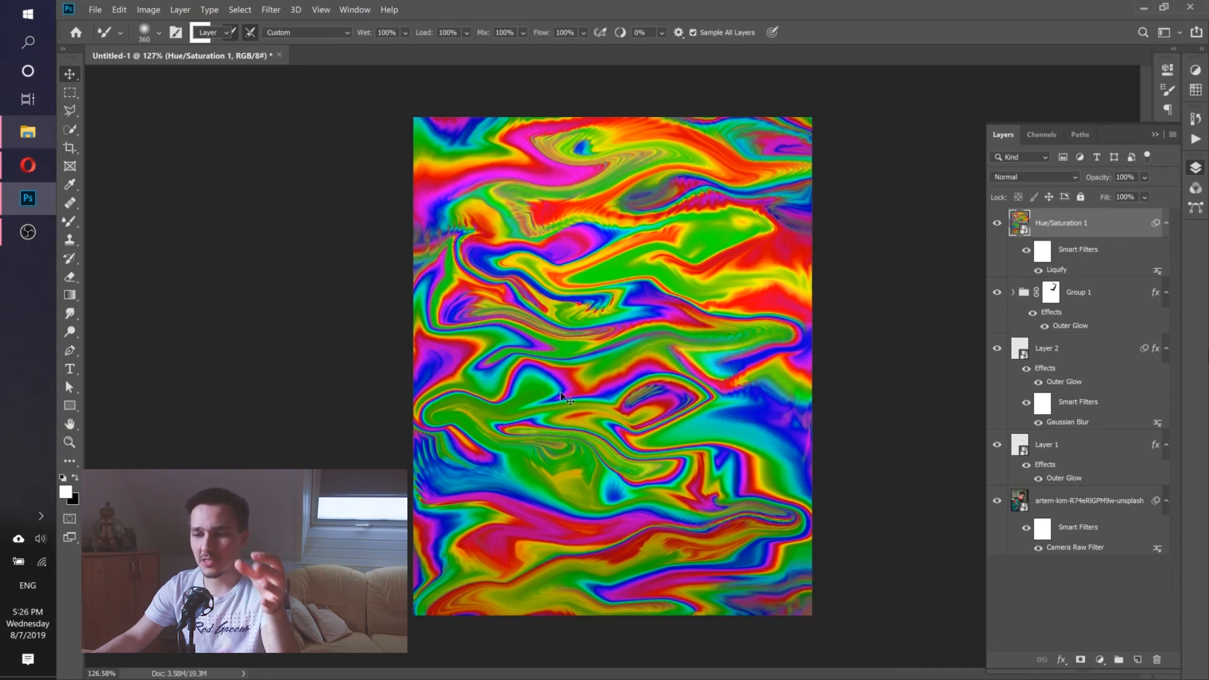
- Convert the liquified rainbow layer into a new smart object so the Liquify filter is embedded
{"action": "key", "text": "v"}
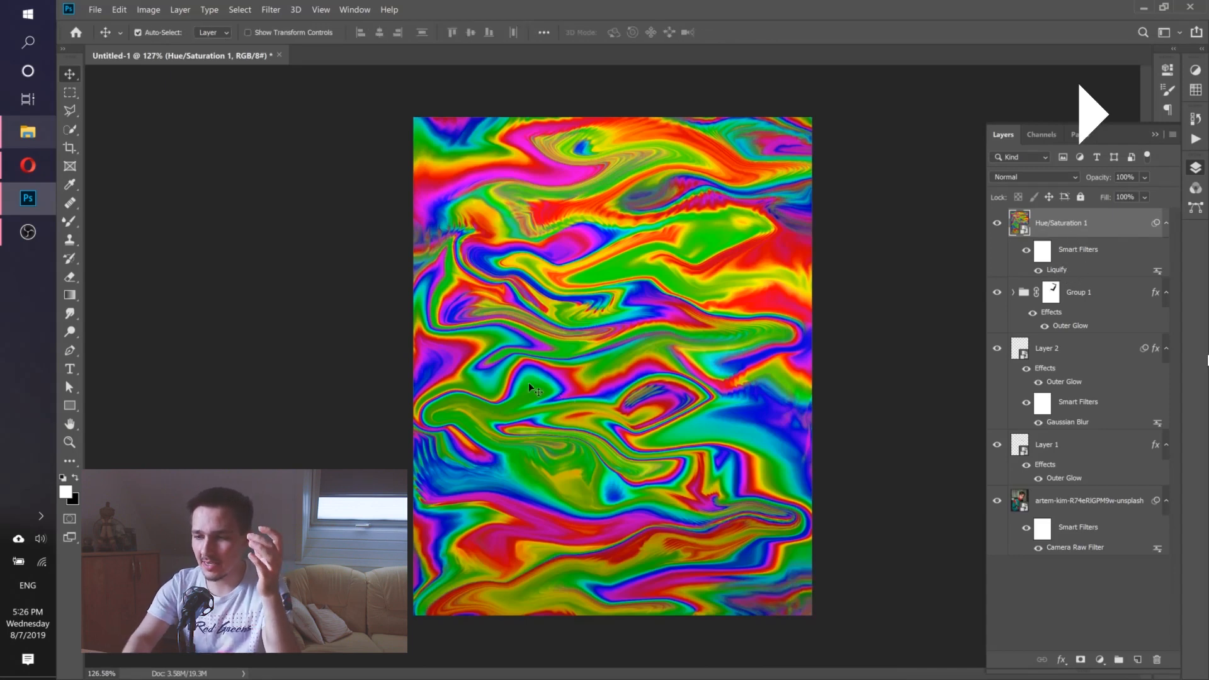
{"action": "right_click", "coordinate": [1106, 226]}
{"action": "left_click", "coordinate": [1092, 228]}
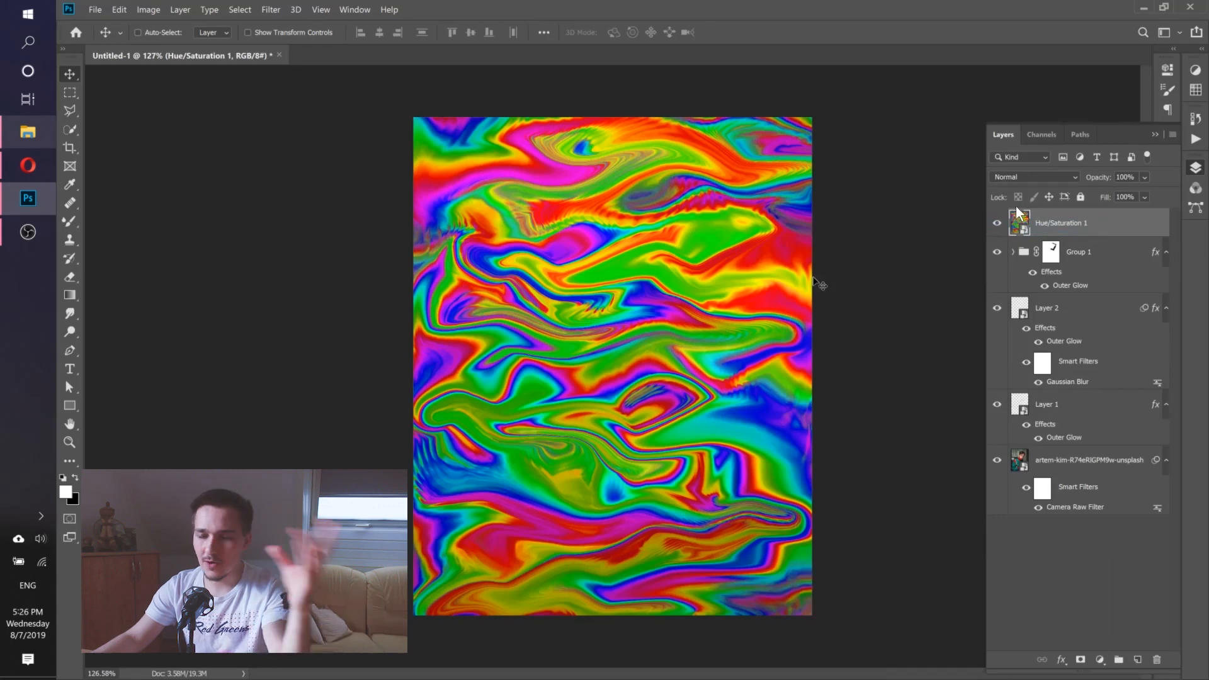
- Scale the rainbow layer to about 35% and move it beside the head over the cube's left side
{"action": "key", "text": "ctrl+t"}
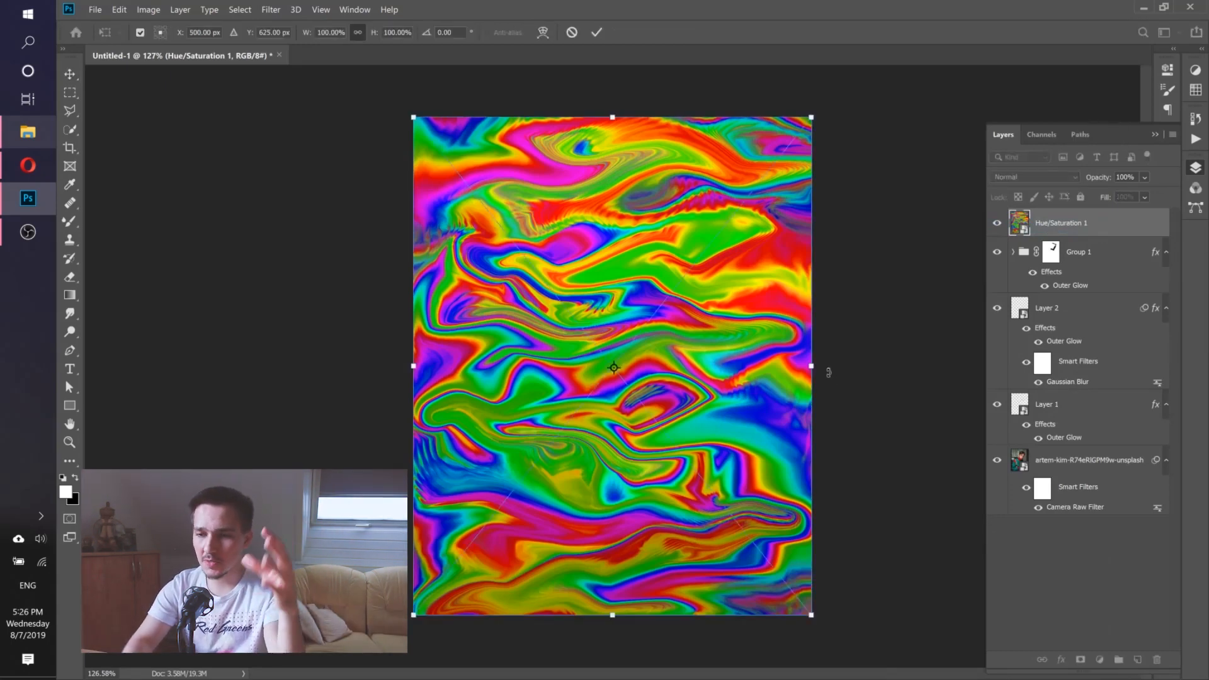
{"action": "left_click_drag", "start_coordinate": [811, 367], "coordinate": [630, 207]}
{"action": "left_click_drag", "start_coordinate": [700, 238], "coordinate": [649, 249]}
- Reshape the rainbow layer with perspective, rotation and skew to follow the slant of the cube's left face
{"action": "right_click", "coordinate": [648, 249]}
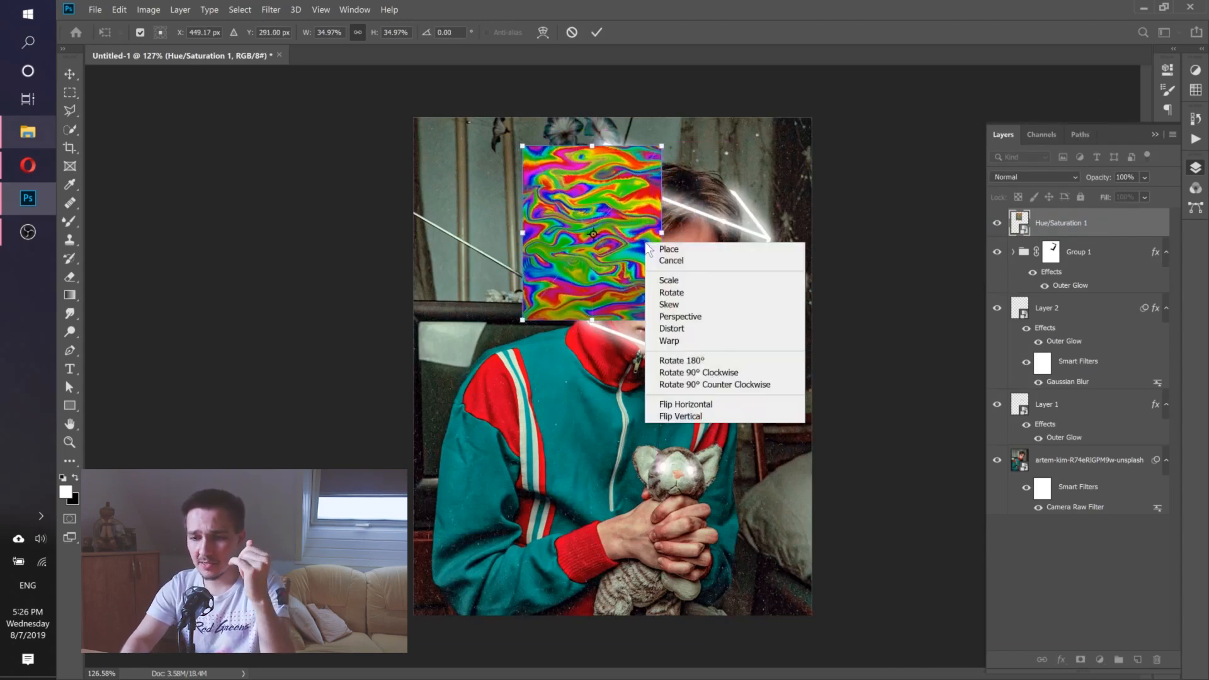
{"action": "left_click", "coordinate": [669, 316]}
{"action": "left_click_drag", "start_coordinate": [523, 233], "coordinate": [522, 129]}
{"action": "left_click_drag", "start_coordinate": [637, 251], "coordinate": [608, 287]}
{"action": "left_click_drag", "start_coordinate": [562, 126], "coordinate": [601, 171]}
{"action": "left_click_drag", "start_coordinate": [617, 258], "coordinate": [583, 234]}
{"action": "left_click_drag", "start_coordinate": [484, 156], "coordinate": [582, 158]}
{"action": "left_click_drag", "start_coordinate": [632, 209], "coordinate": [626, 214]}
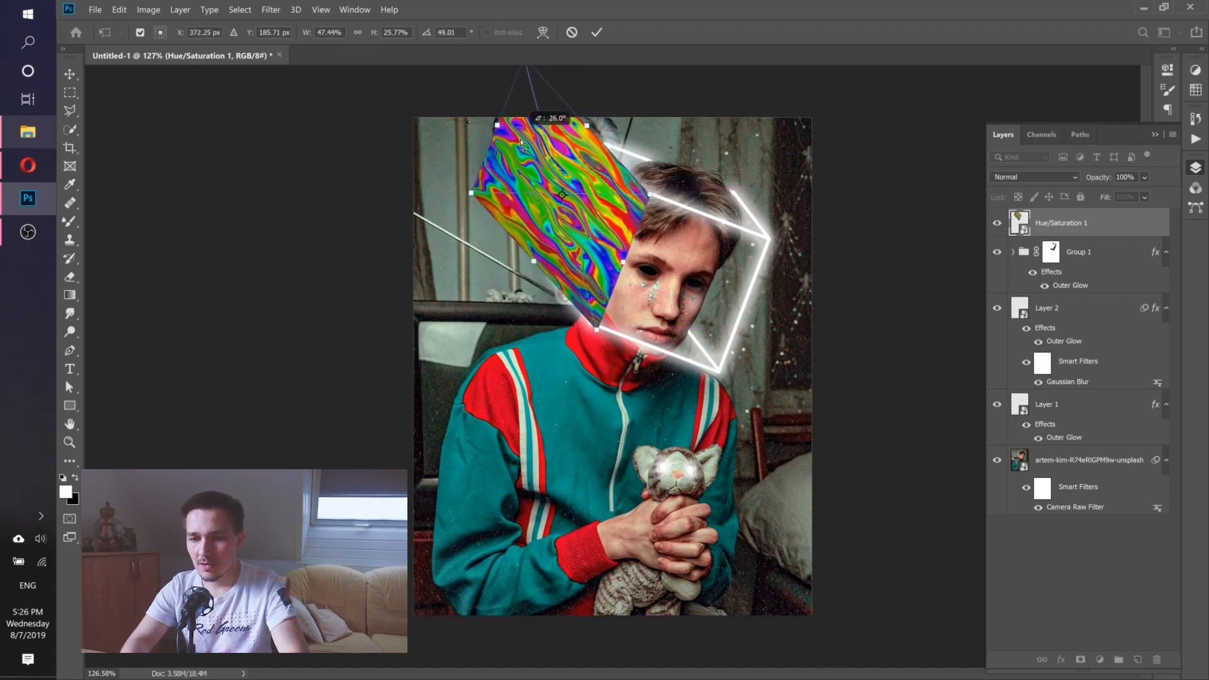
- Shrink the rainbow layer to fit the cube's left face and set its blend mode to Screen
{"action": "right_click", "coordinate": [597, 223]}
{"action": "left_click", "coordinate": [618, 284]}
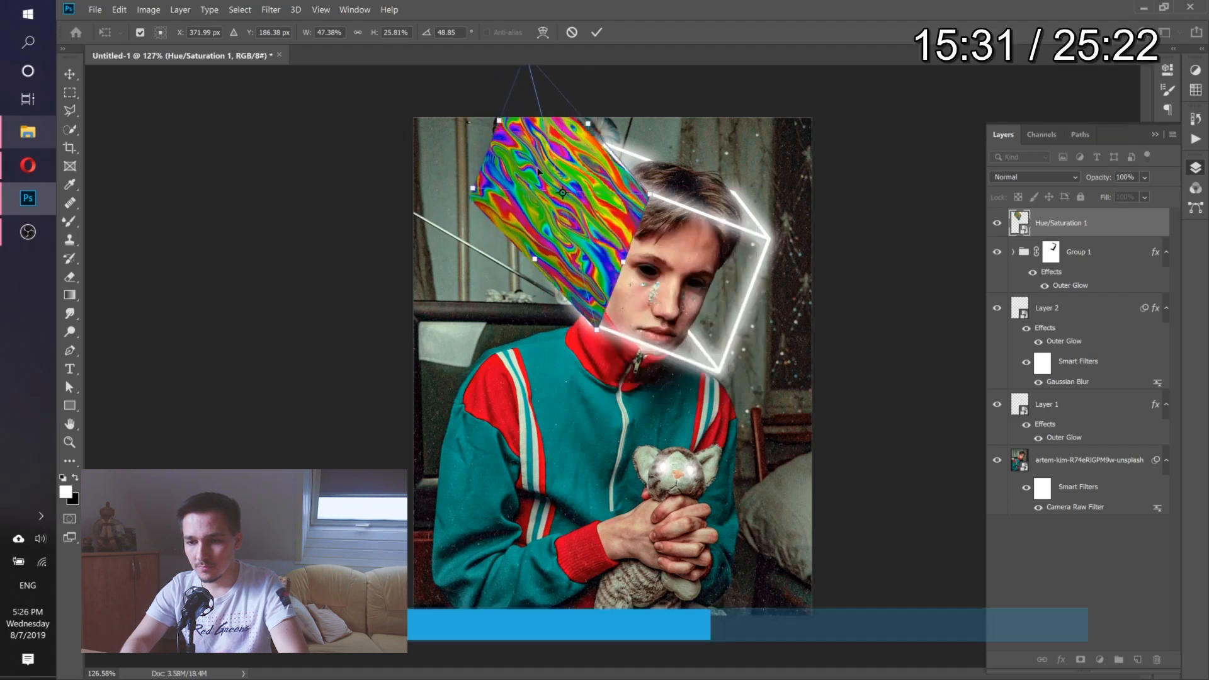
{"action": "right_click", "coordinate": [596, 227]}
{"action": "left_click", "coordinate": [618, 285]}
{"action": "right_click", "coordinate": [596, 240]}
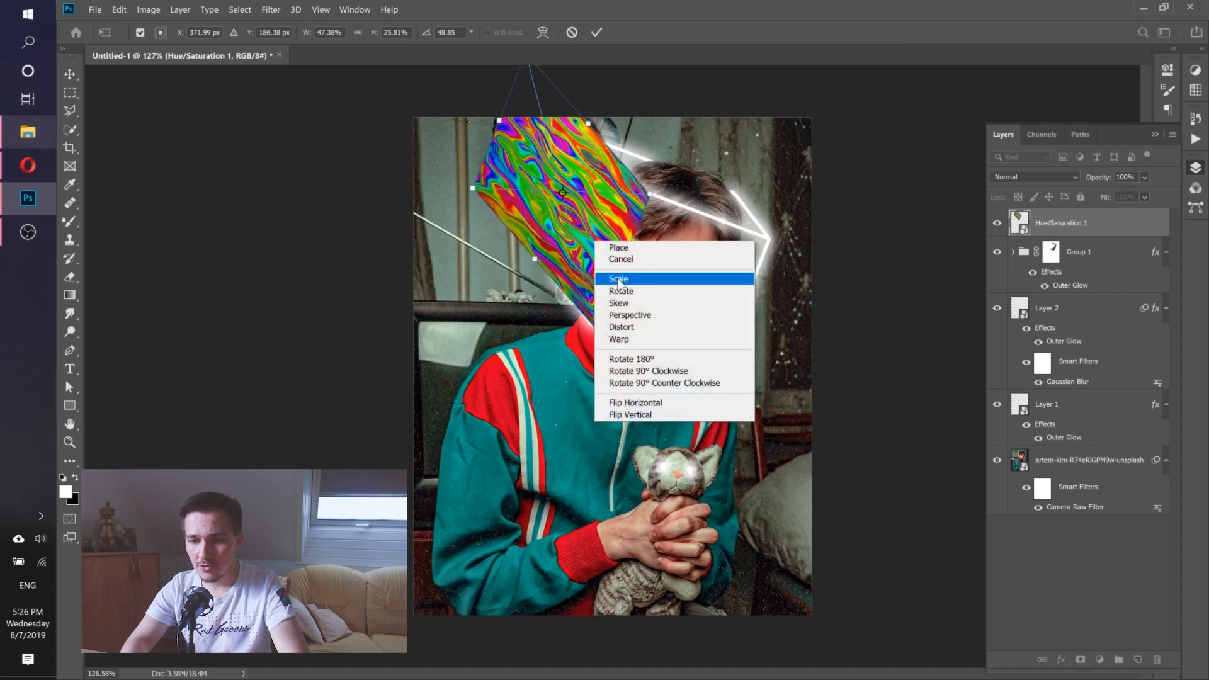
{"action": "left_click", "coordinate": [618, 279]}
{"action": "left_click_drag", "start_coordinate": [506, 133], "coordinate": [564, 217]}
{"action": "left_click", "coordinate": [596, 33]}
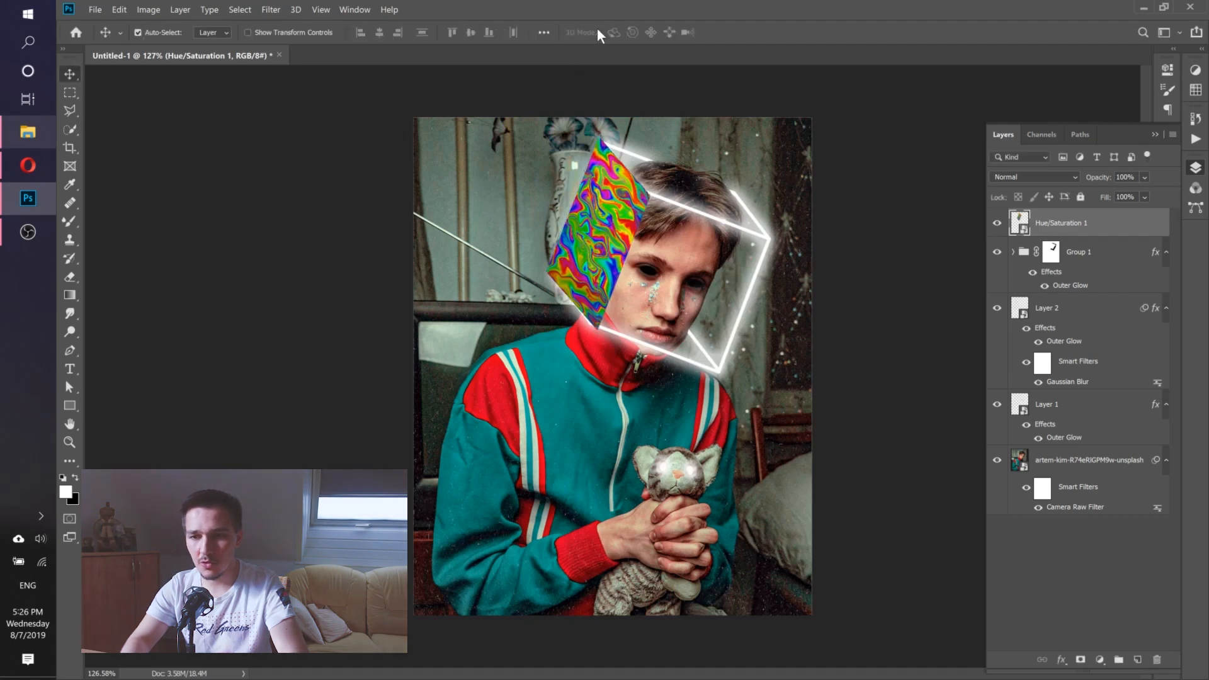
{"action": "left_click", "coordinate": [1029, 178]}
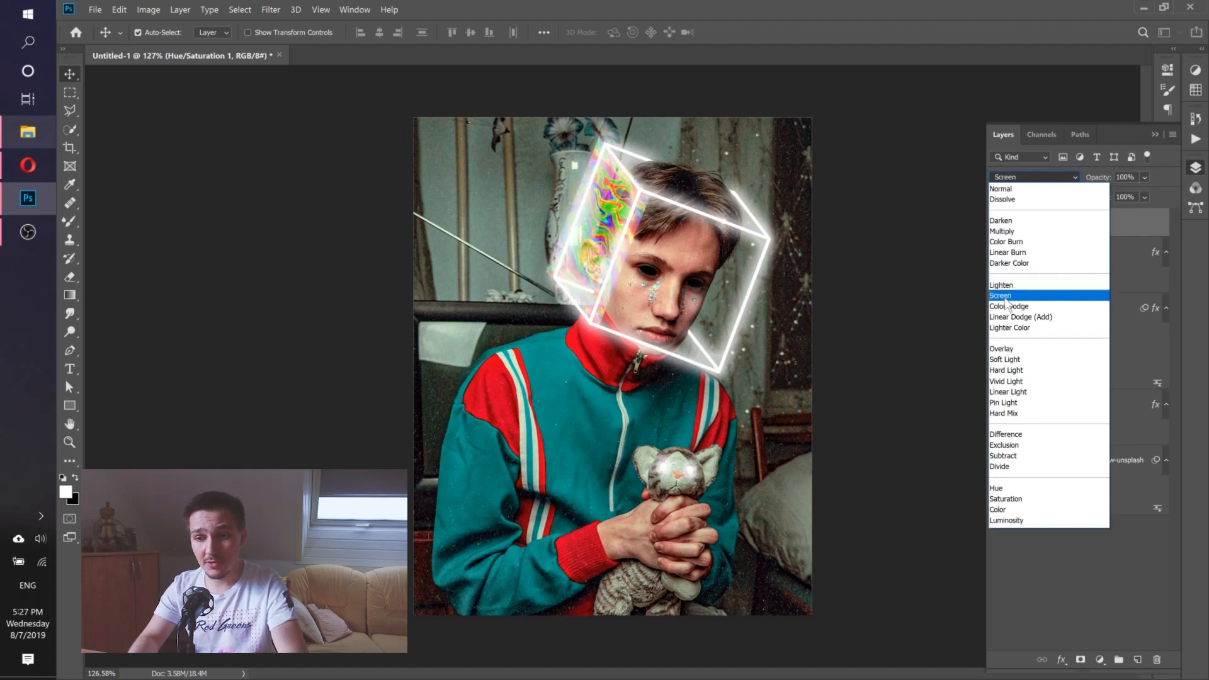
{"action": "left_click", "coordinate": [1005, 297]}
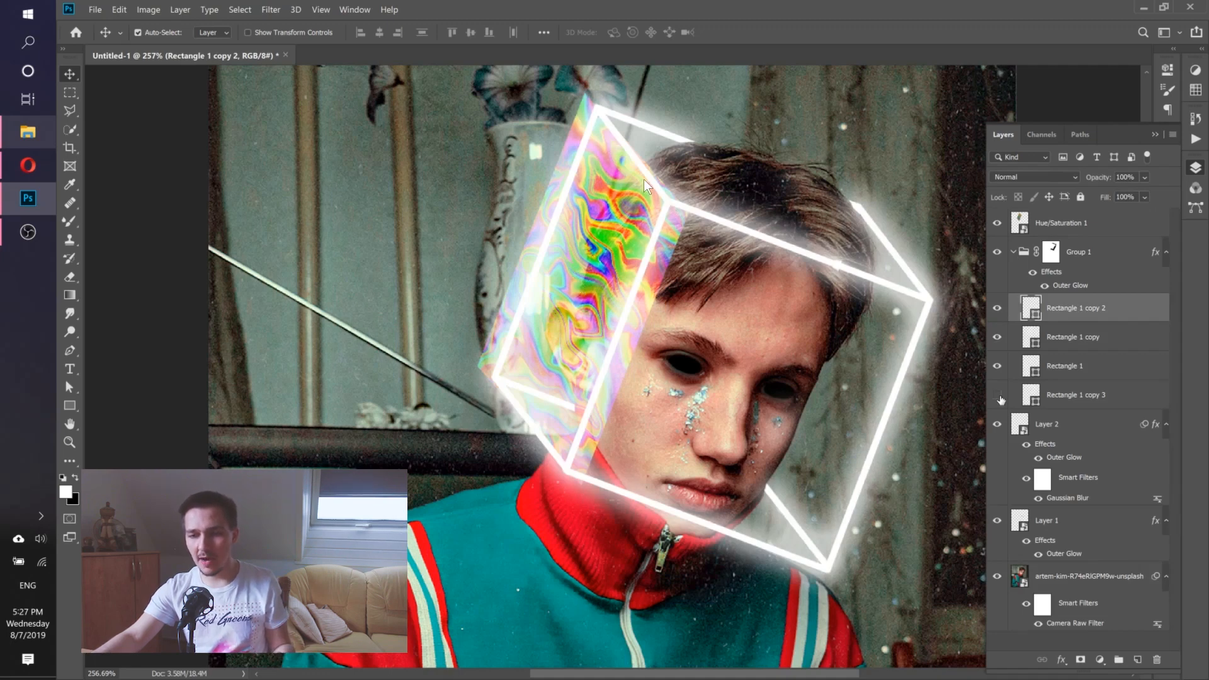
- Load the outline of Rectangle 1 copy, the cube's left face, as a selection and mask the rainbow layer with it
{"action": "left_click", "coordinate": [997, 395]}
{"action": "left_click", "coordinate": [1086, 340]}
{"action": "left_click", "coordinate": [1025, 340], "text": "ctrl"}
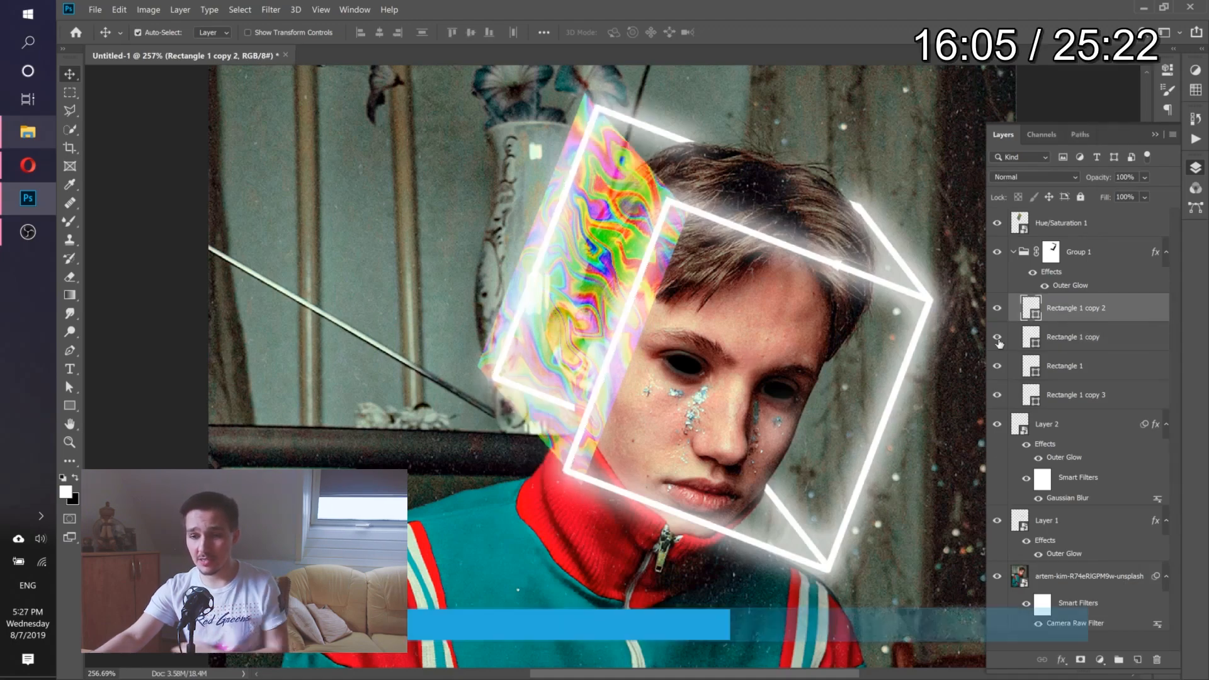
{"action": "left_click", "coordinate": [997, 338]}
{"action": "left_click", "coordinate": [1062, 339]}
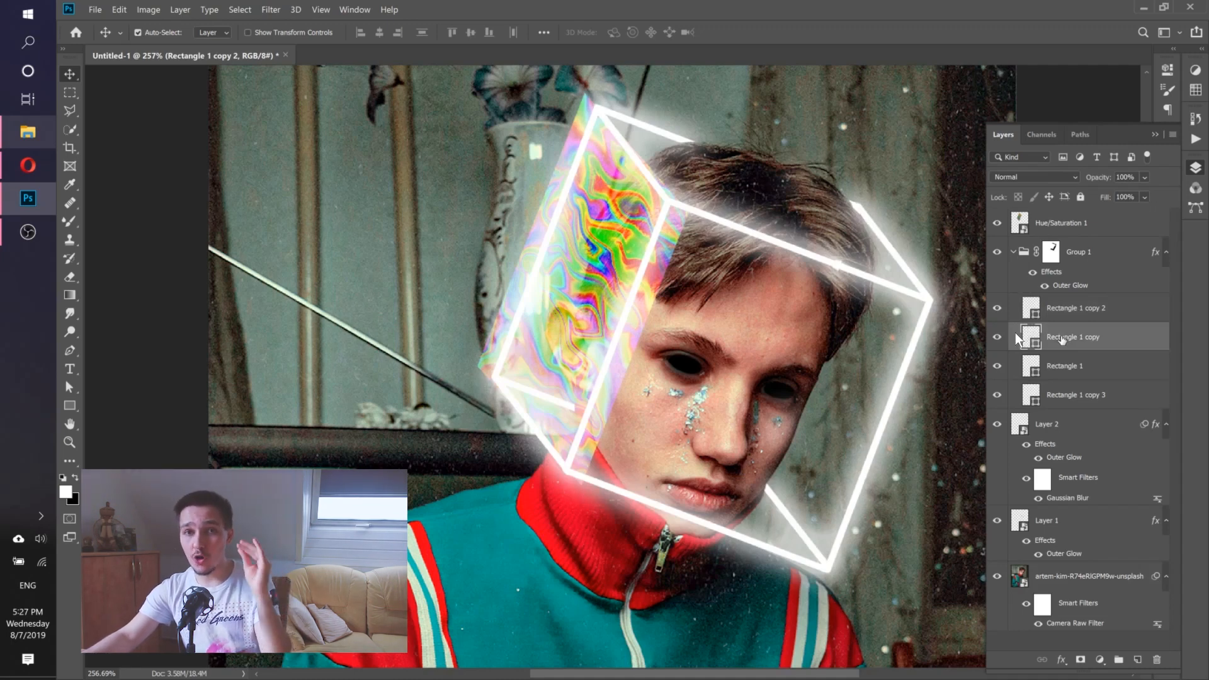
{"action": "left_click", "coordinate": [1062, 339]}
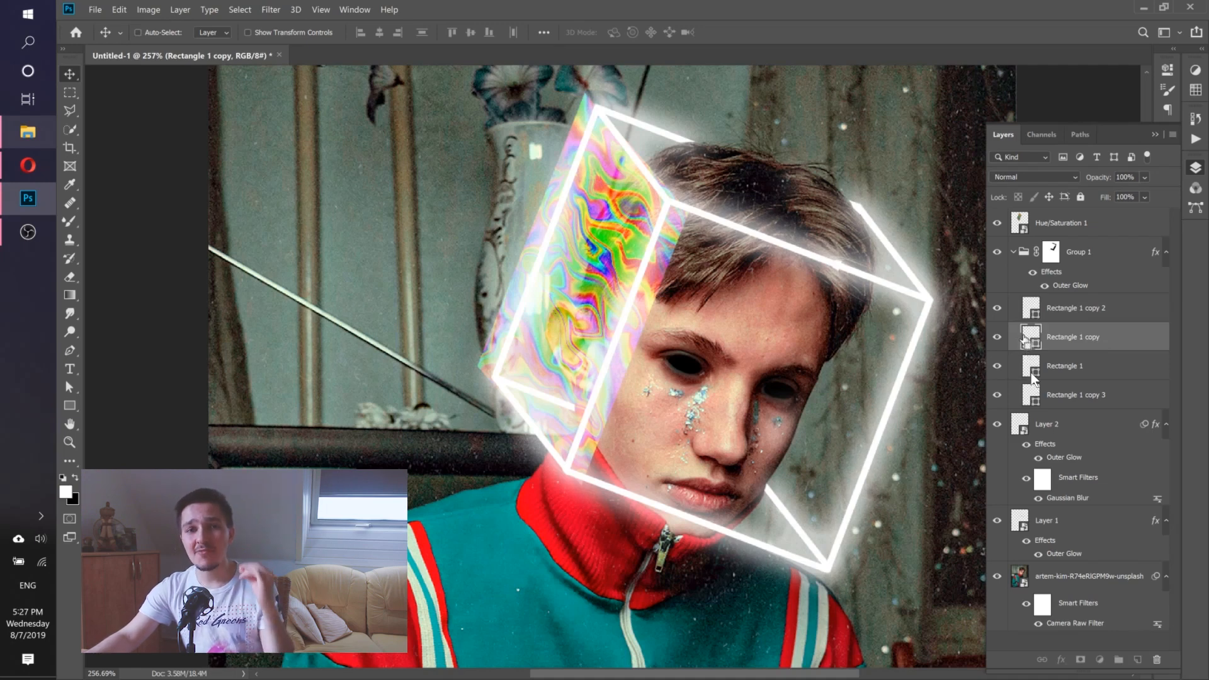
{"action": "left_click", "coordinate": [1025, 339], "text": "ctrl"}
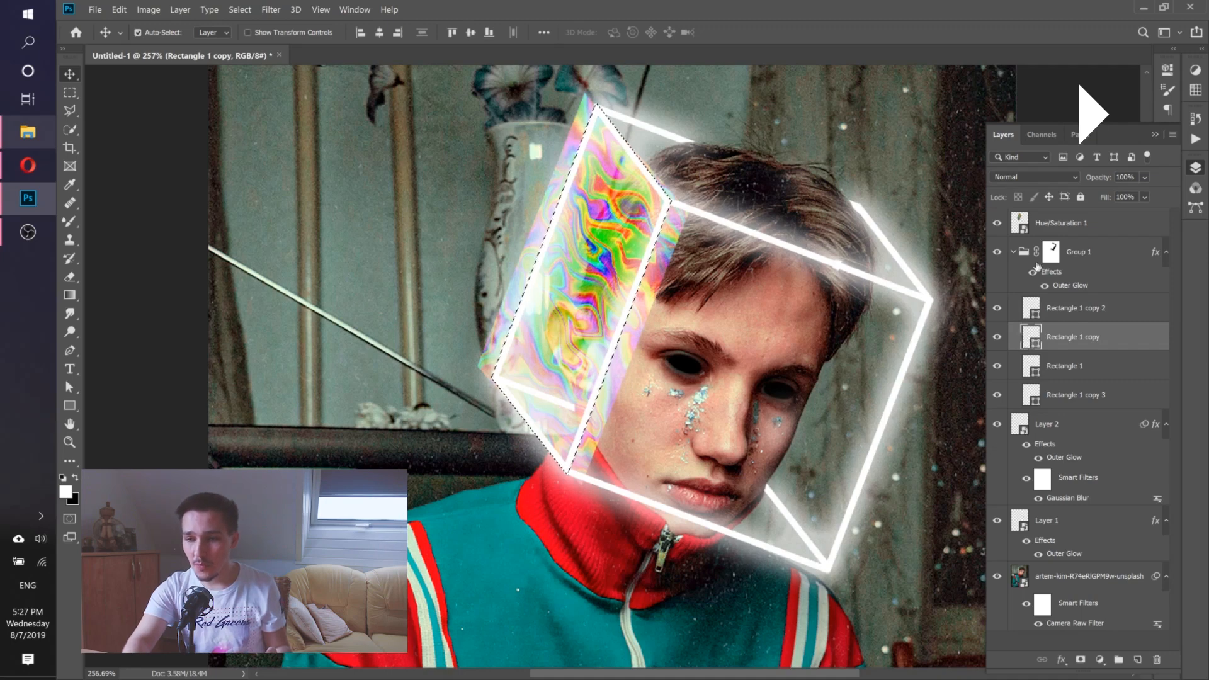
{"action": "left_click", "coordinate": [1040, 228]}
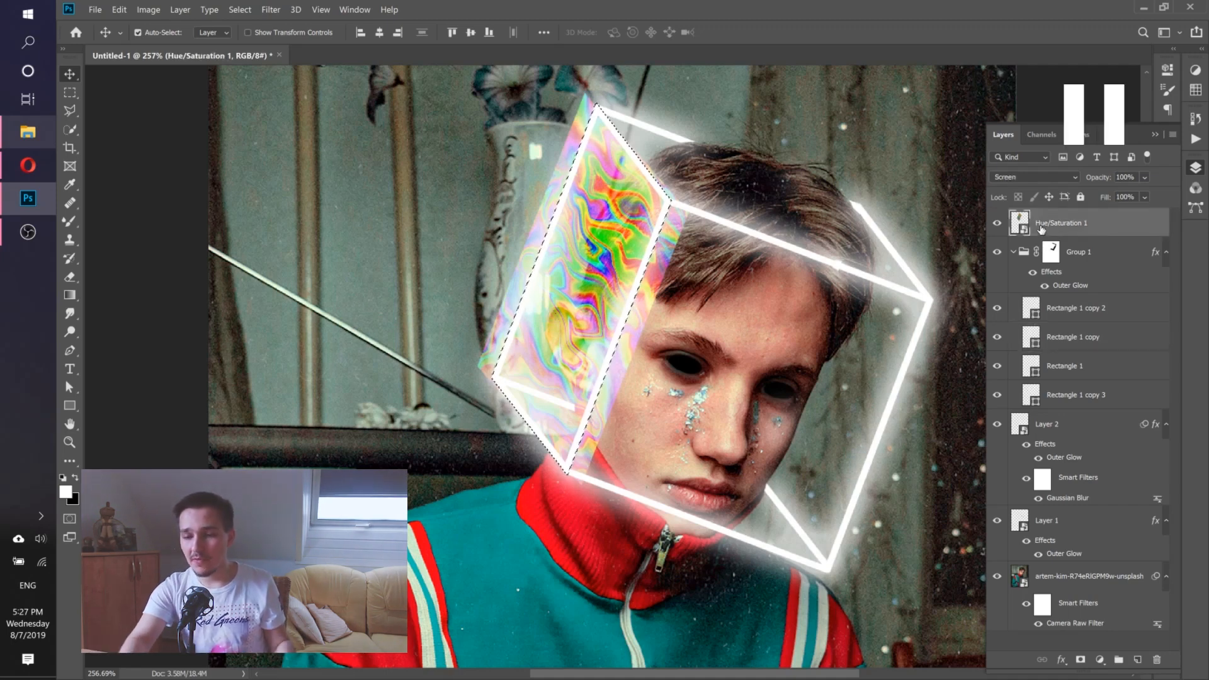
{"action": "left_click", "coordinate": [1079, 660]}
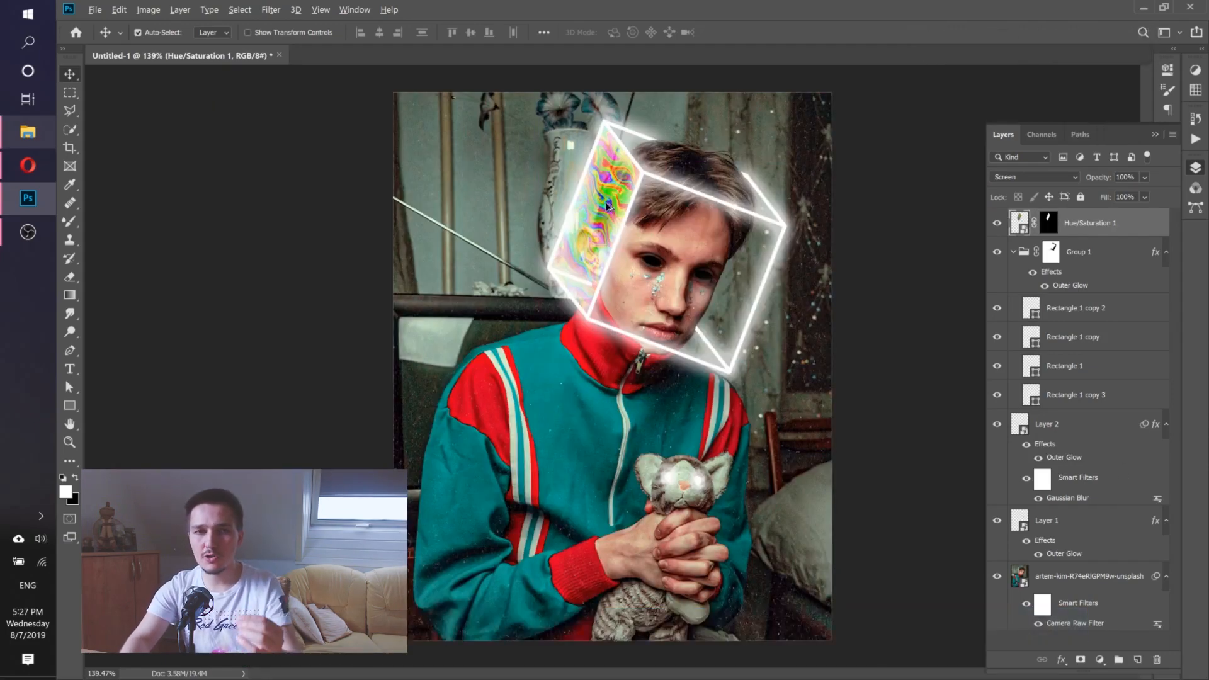
- Duplicate the masked rainbow layer onto the cube's opposite face, on the right side of the head
{"action": "left_click_drag", "start_coordinate": [607, 206], "coordinate": [759, 235]}
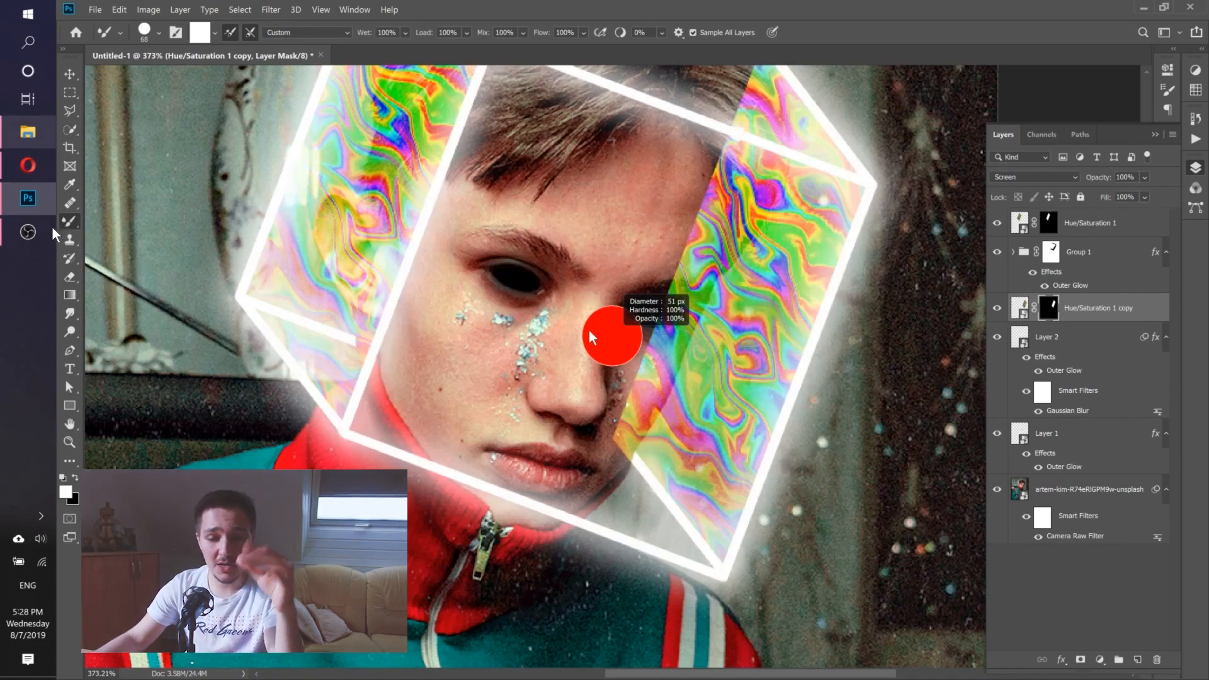
- Paint black with the regular Brush on the rainbow copy's layer mask to uncover the eye and cheek at the face's right edge
{"action": "left_click_drag", "start_coordinate": [589, 331], "coordinate": [584, 329]}
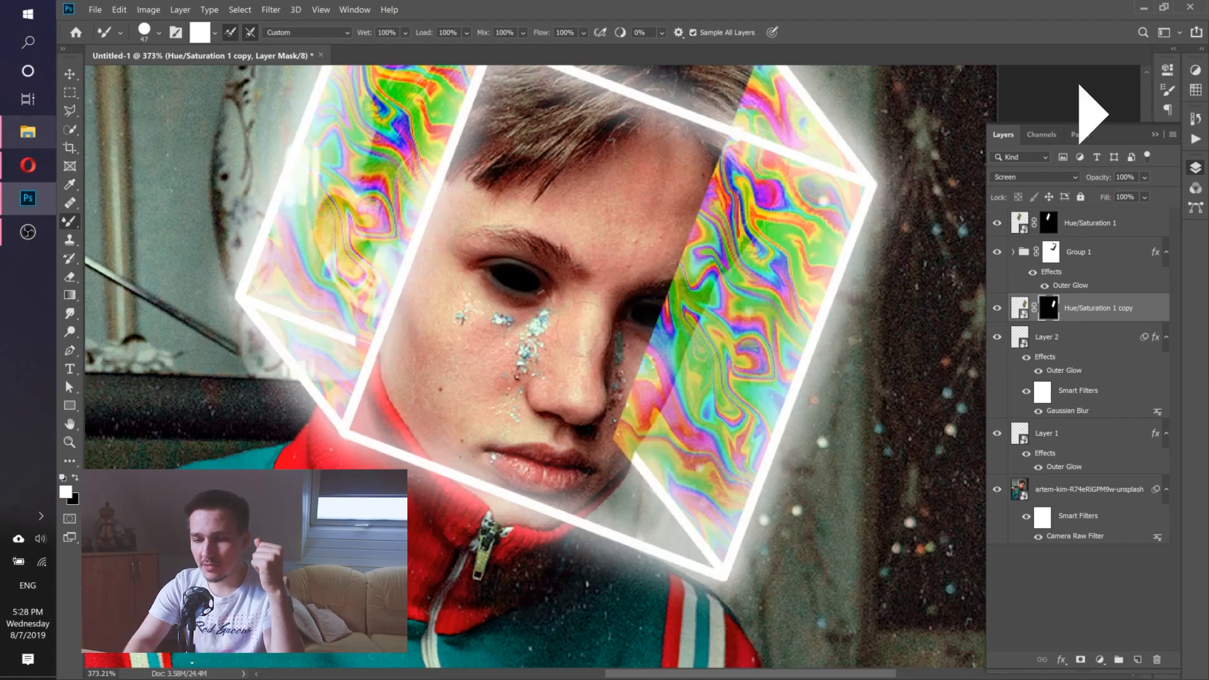
{"action": "key", "text": "x"}
{"action": "left_click_drag", "start_coordinate": [613, 383], "coordinate": [609, 409]}
{"action": "key", "text": "shift+b"}
{"action": "mouse_move", "coordinate": [677, 288]}
{"action": "left_mouse_down"}
{"action": "mouse_move", "coordinate": [661, 324]}
{"action": "mouse_move", "coordinate": [648, 365]}
{"action": "left_mouse_up"}
{"action": "mouse_move", "coordinate": [643, 411]}
{"action": "left_mouse_down"}
{"action": "mouse_move", "coordinate": [625, 451]}
{"action": "mouse_move", "coordinate": [623, 374]}
{"action": "mouse_move", "coordinate": [625, 385]}
{"action": "left_mouse_up"}
{"action": "scroll", "coordinate": [626, 404], "scroll_direction": "up", "scroll_amount": 4}
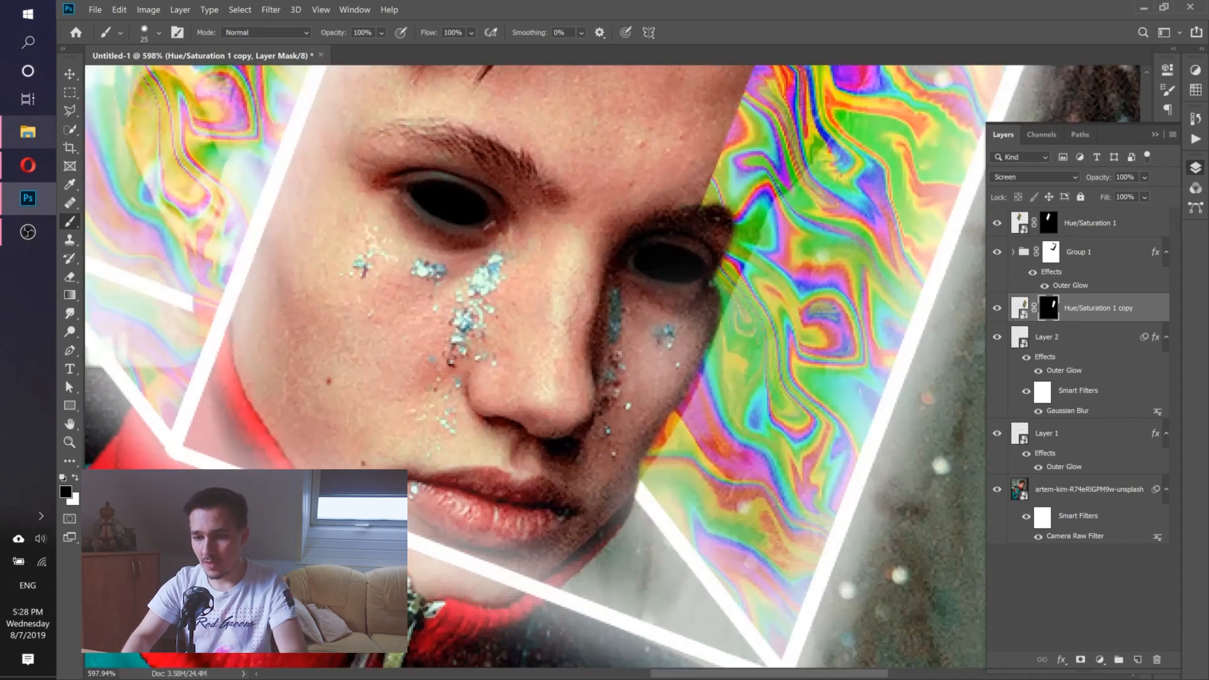